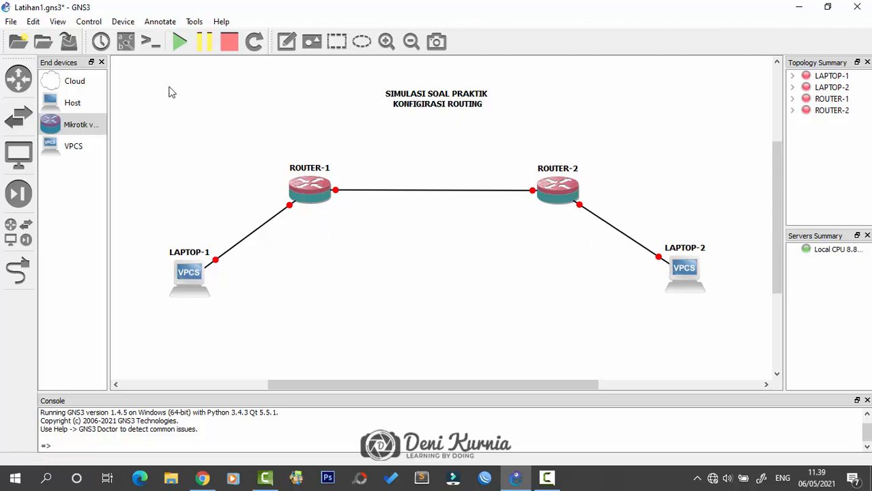
- Add a note reading 10.10.10.0/24 beside the link between LAPTOP-1 and ROUTER-1, up and to the left of the link
click(286, 42)
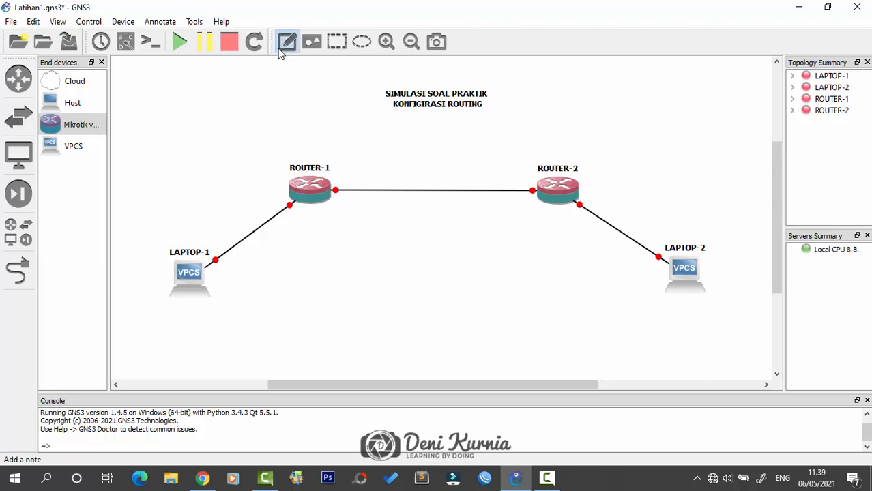
click(174, 205)
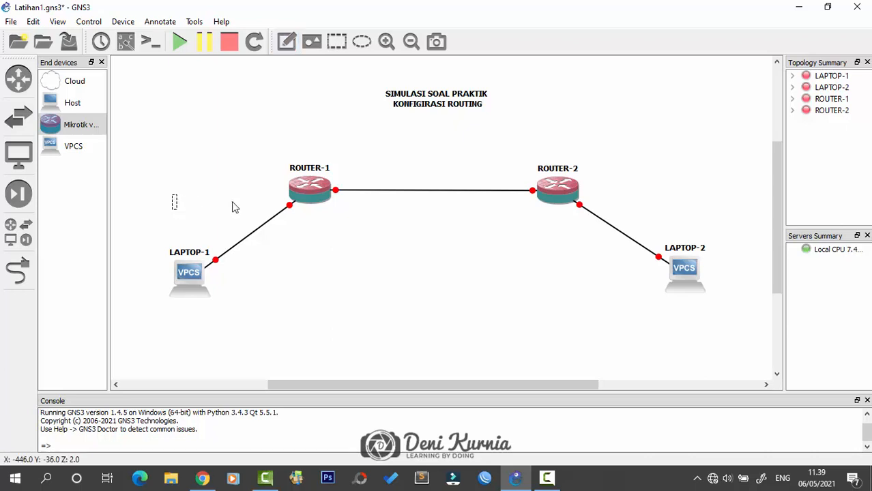
text(1)
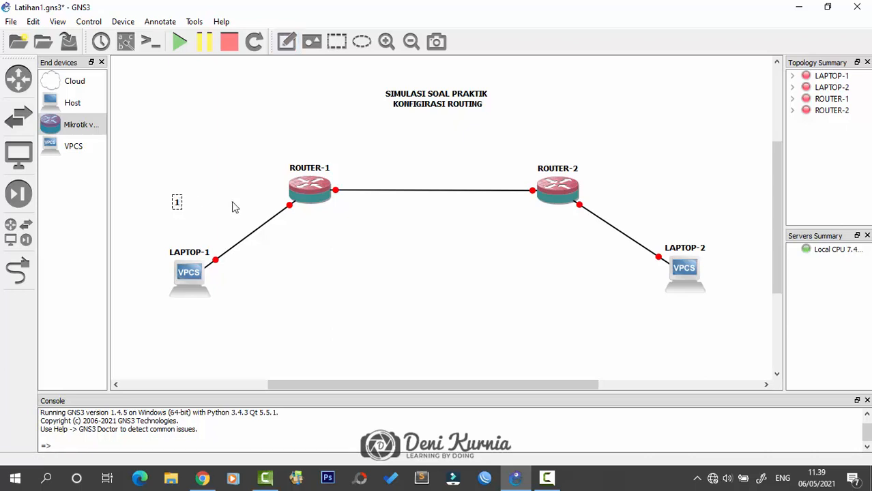
text(0.10.10.0/)
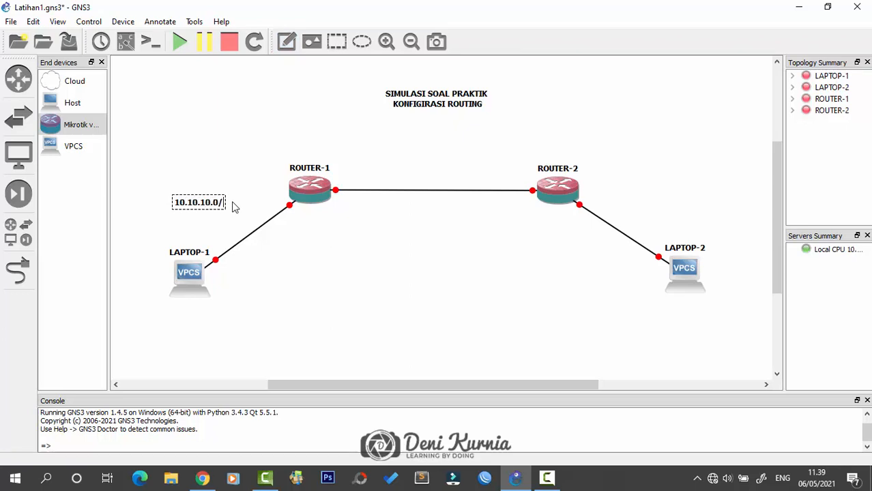
text(24)
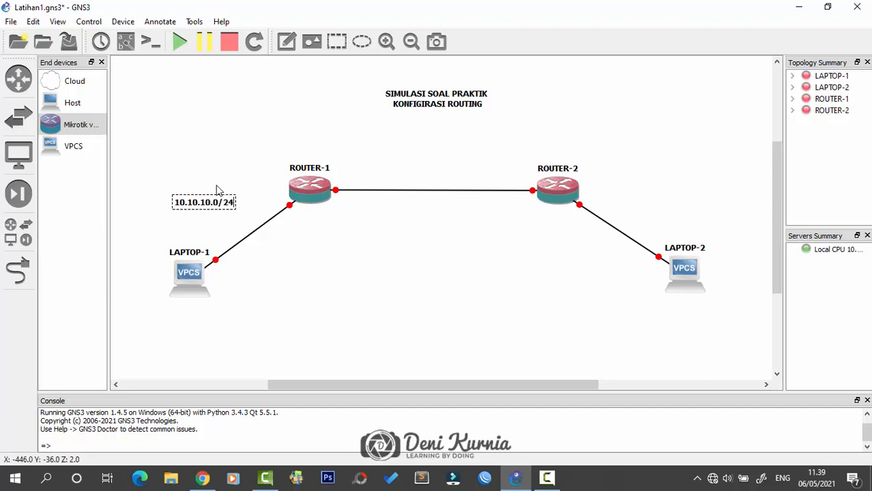
drag(210, 203, 153, 202)
click(174, 180)
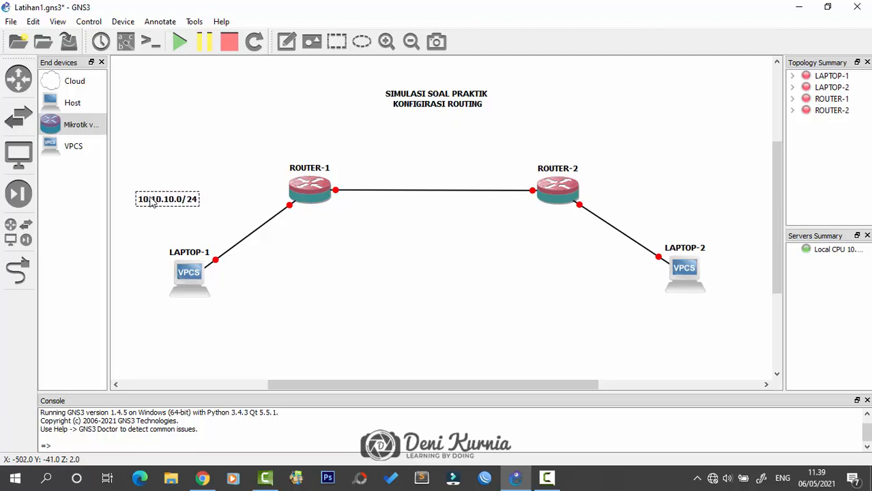
click(428, 283)
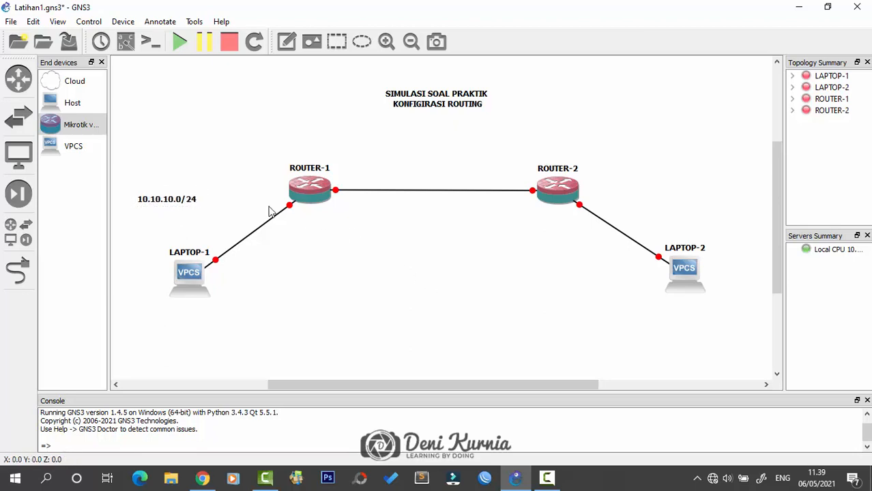
- Add a note reading 20.20.20.0/24 centred above the link between ROUTER-1 and ROUTER-2
click(286, 50)
click(383, 167)
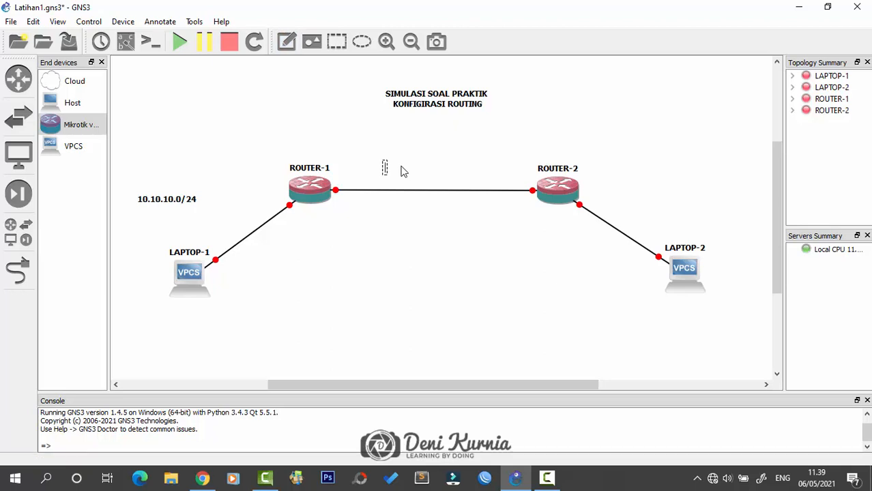
text(20.20.20.)
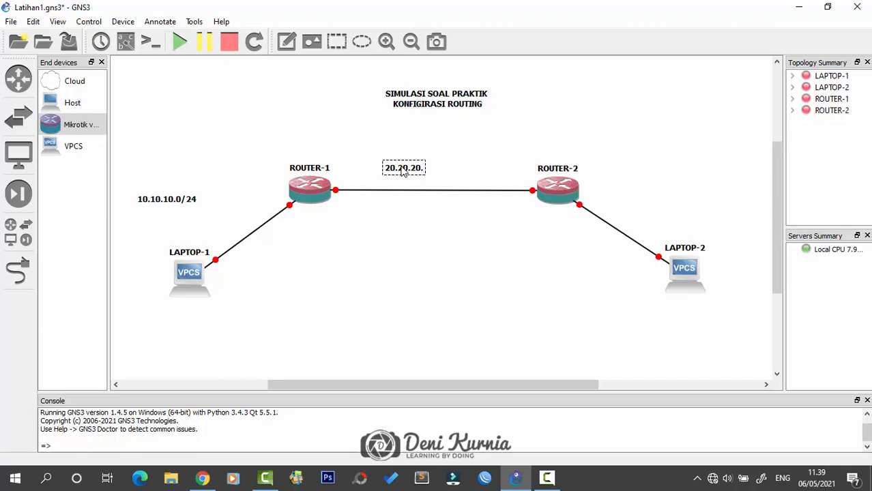
text(0/24)
drag(457, 146, 433, 168)
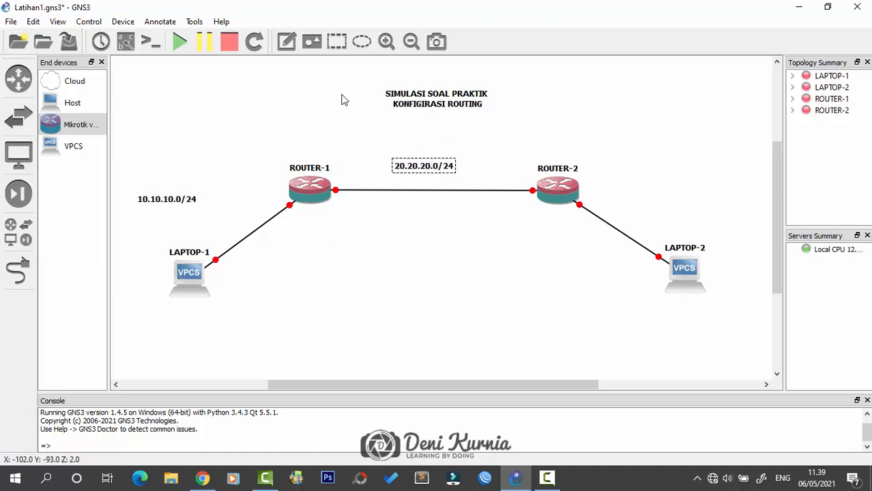
- Add a note reading 30.30.30.0/24 above LAPTOP-2, beside its link to ROUTER-2
click(287, 41)
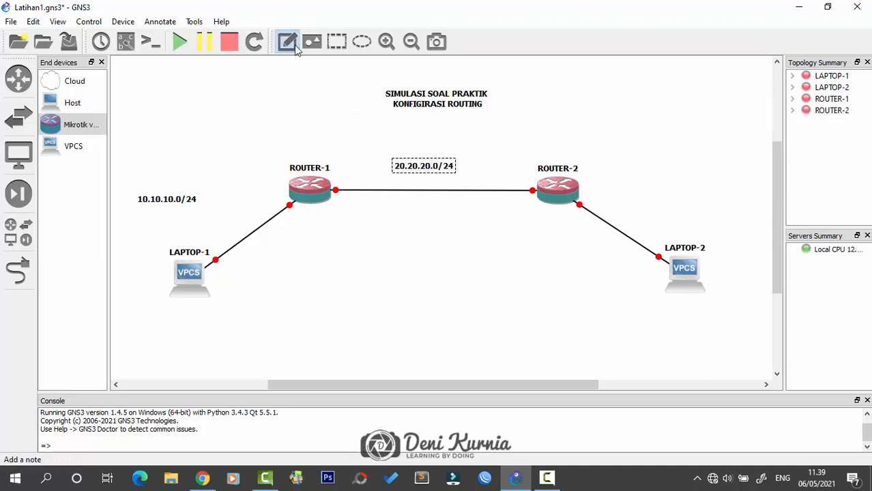
click(660, 195)
text(30.)
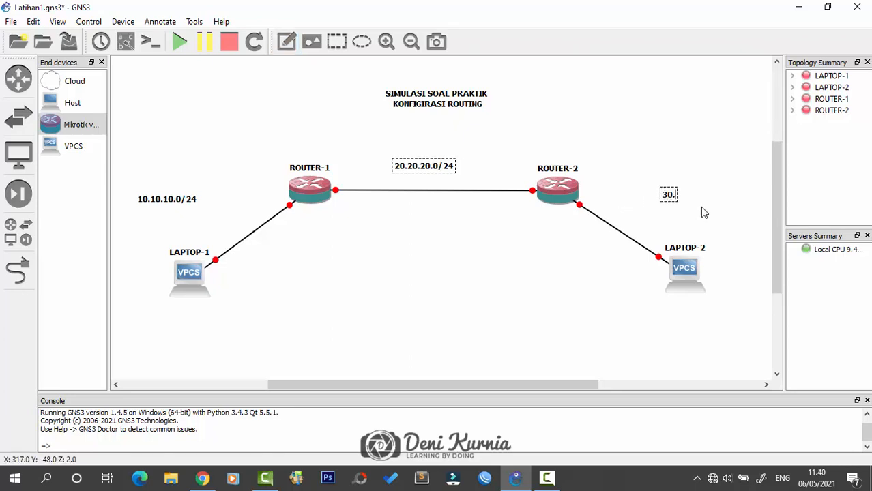
text(30.)
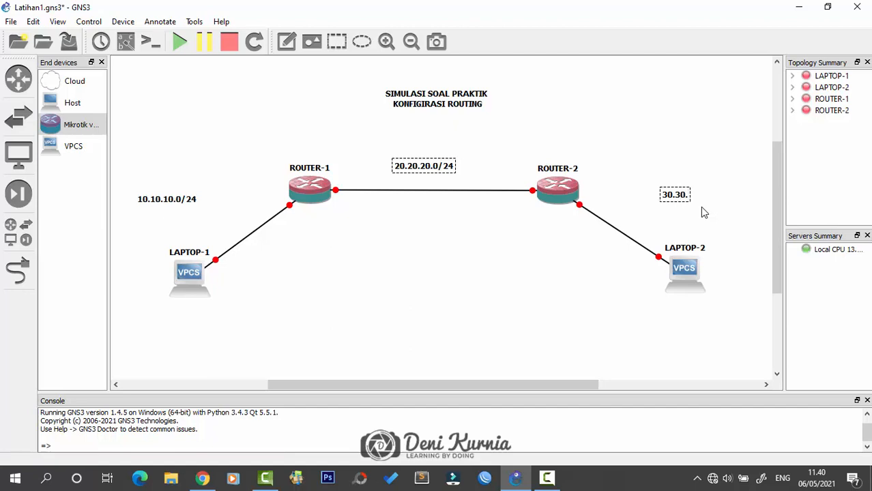
text(30.0/24)
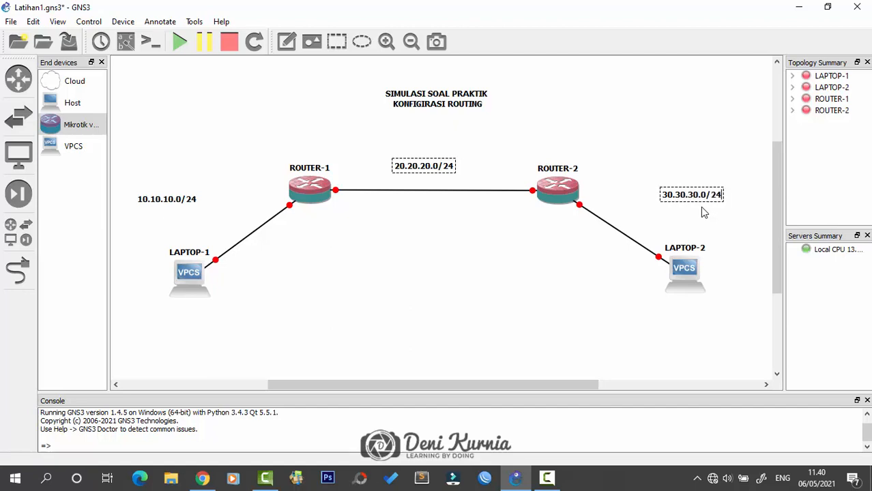
click(696, 166)
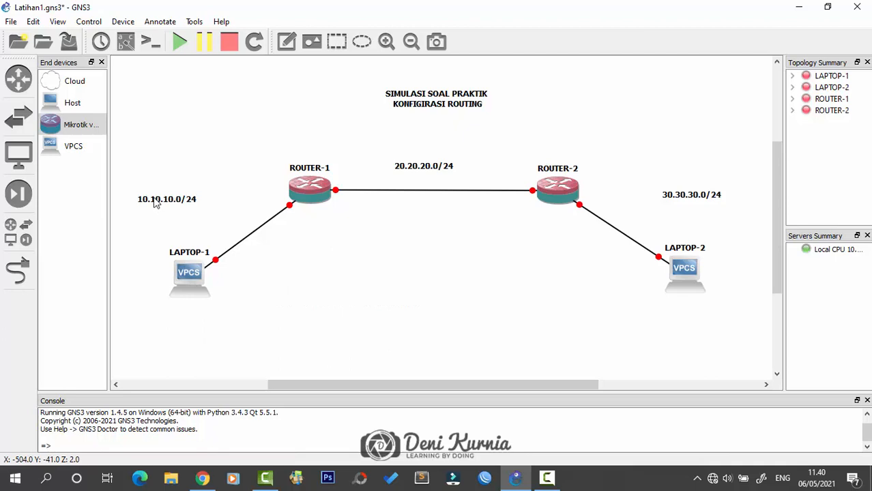
- Shift the 10.10.10.0/24 and 30.30.30.0/24 notes slightly outward, away from the routers
drag(156, 202, 147, 199)
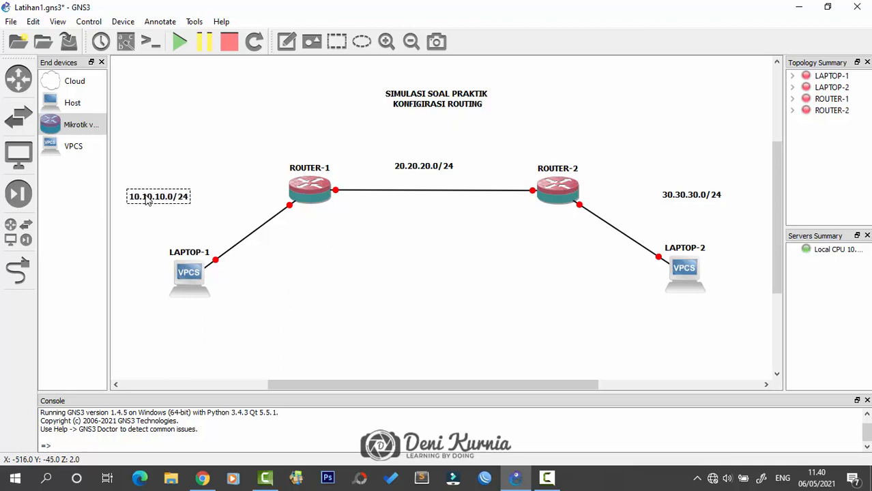
click(693, 198)
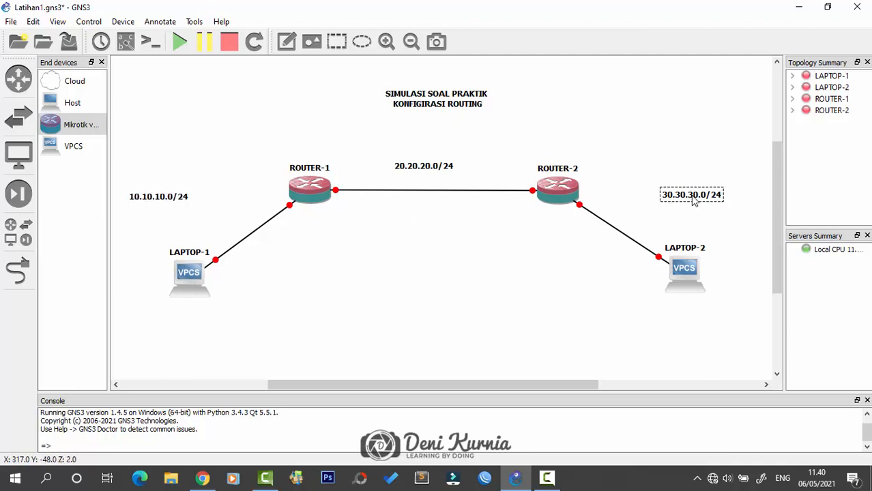
drag(693, 198, 701, 193)
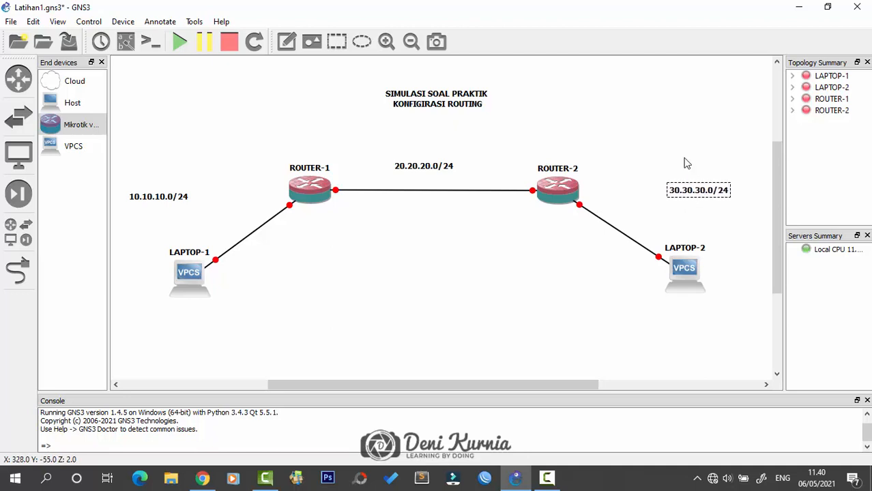
click(687, 164)
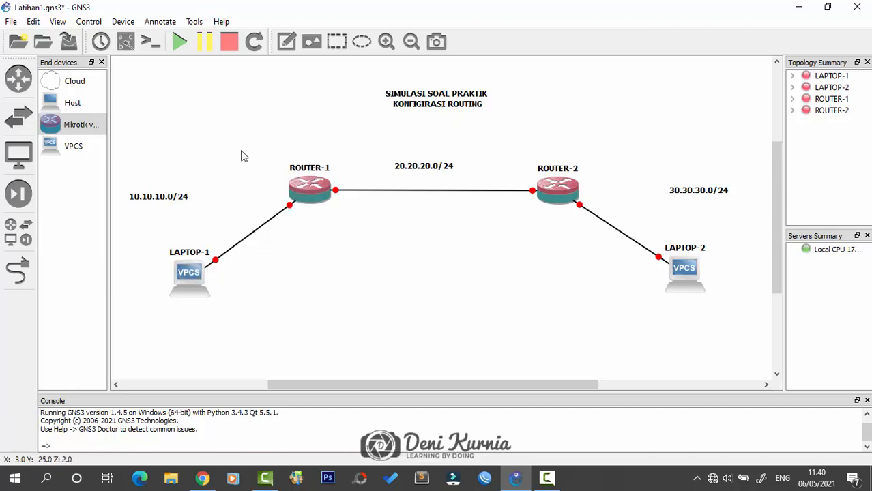
- Add a two-line note next to ROUTER-1 reading "IP : 10.10.10.1/24" and "INTERFACE : ETHER1-L1"
click(287, 41)
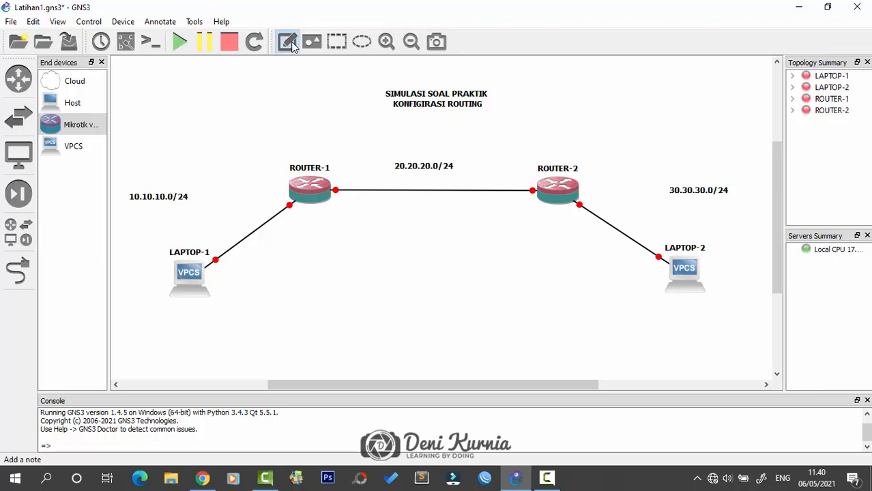
click(227, 182)
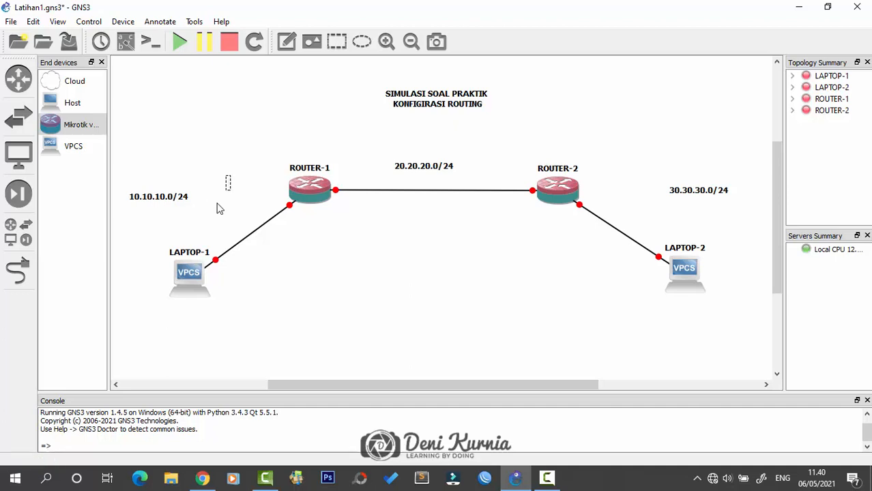
text(IP : 10.10.10.1)
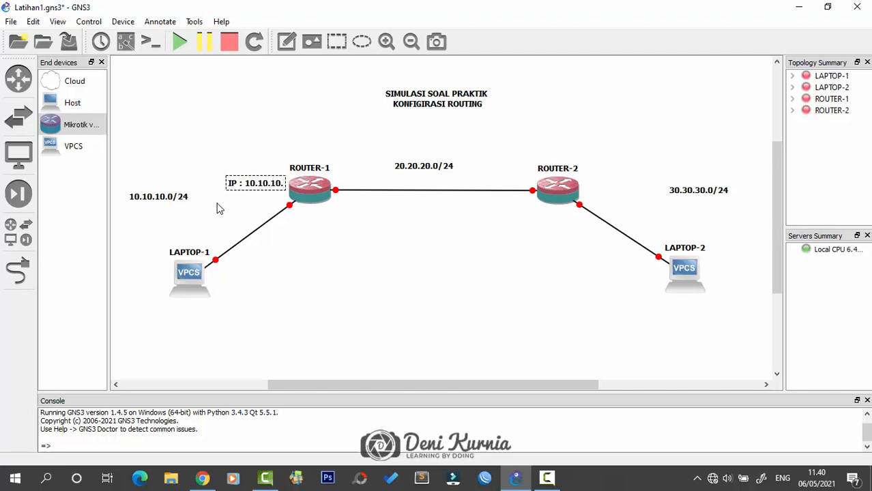
text(/24)
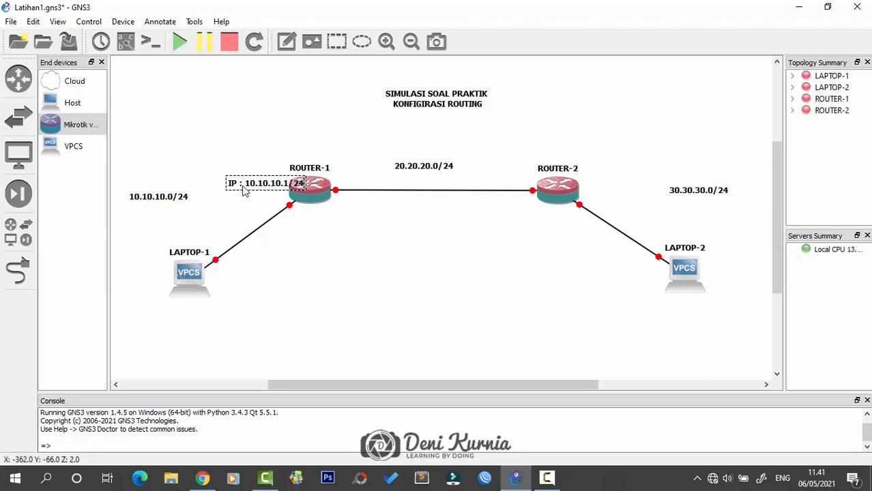
key(Return)
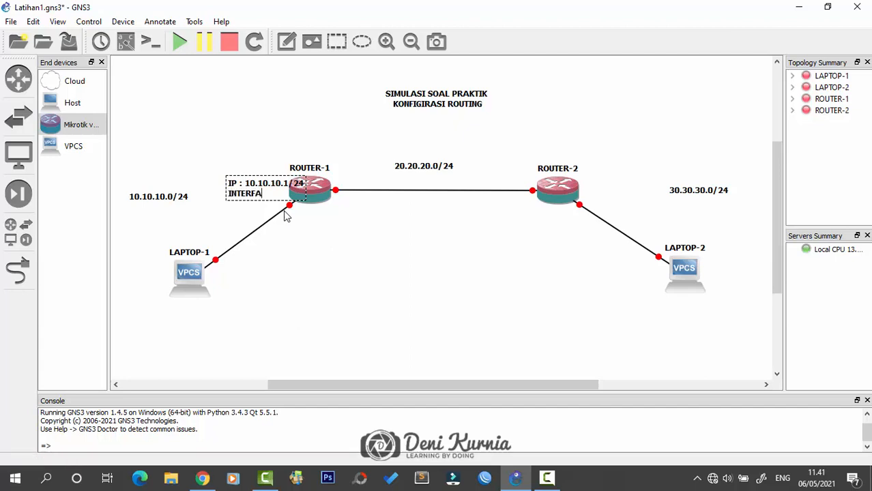
text(INTERFACE :)
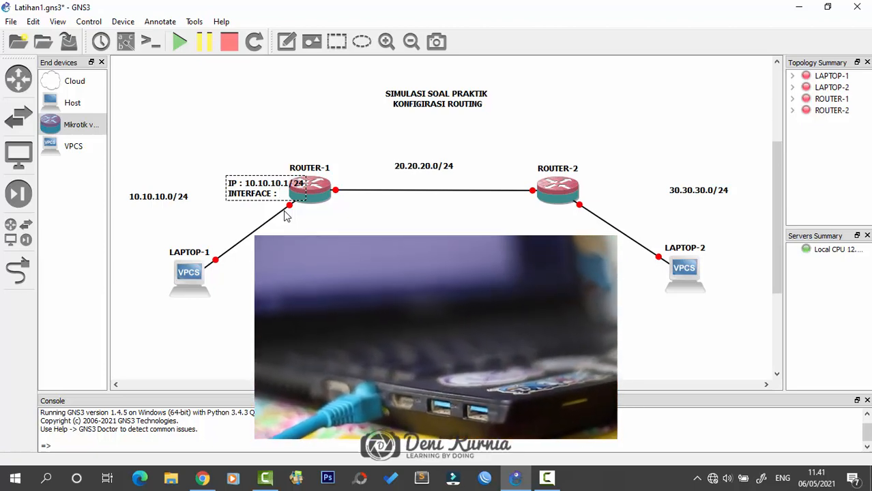
text(ETHER)
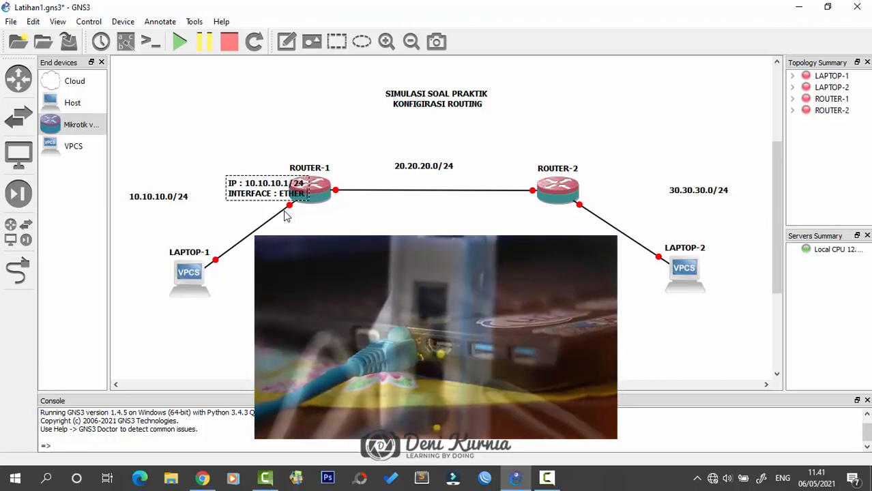
text(1-L)
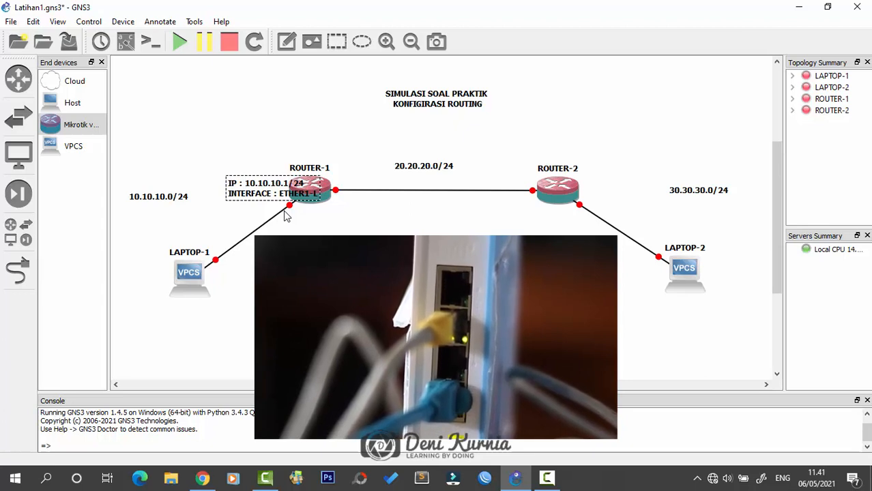
text(1)
click(271, 165)
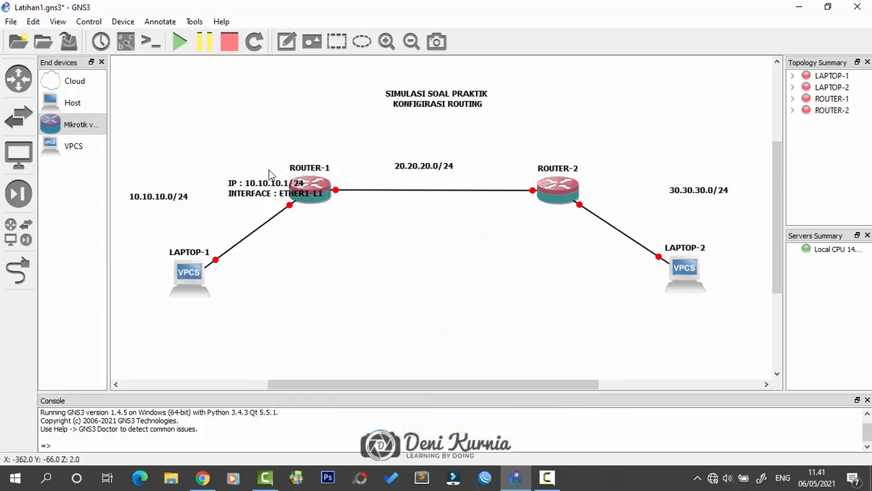
- Move the ROUTER-1 interface note left clear of the router icon, and the 10.10.10.0/24 note down and left of it
drag(271, 190, 236, 197)
drag(183, 199, 170, 217)
click(193, 158)
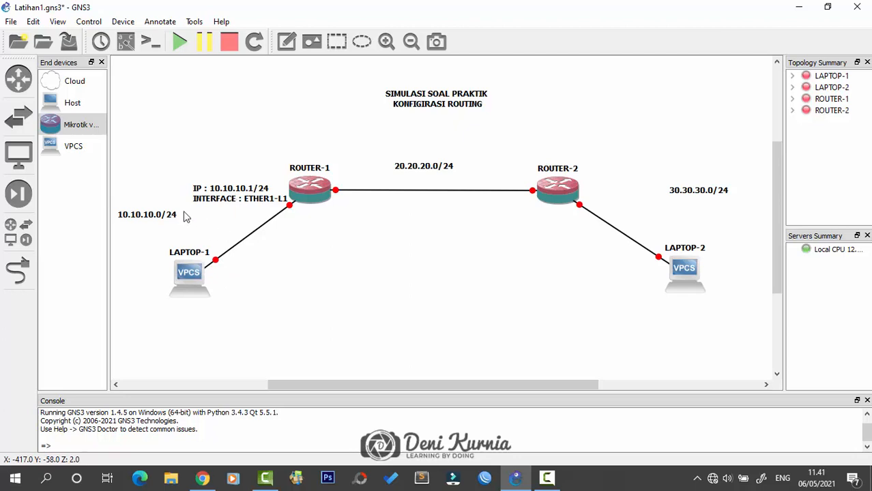
- Add a note below LAPTOP-1 with the lines "IP : 10.10.10.2" and "SUBNET : 255.255.255.0"
click(285, 48)
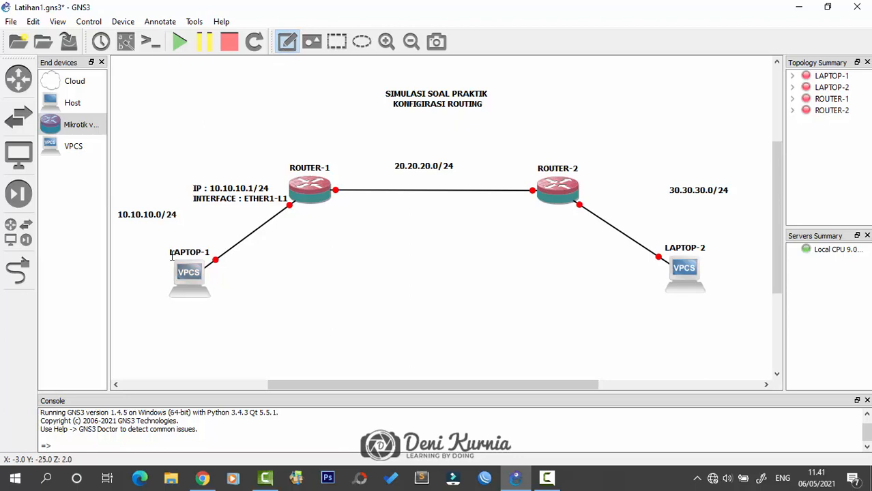
click(147, 311)
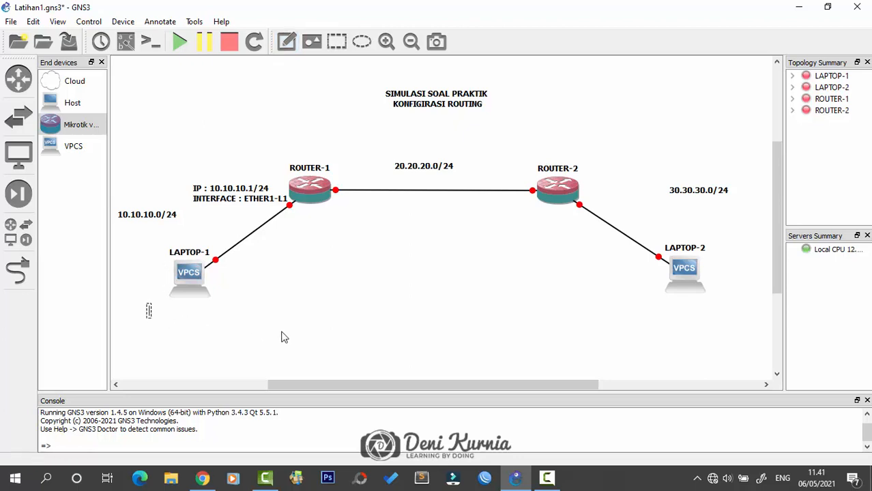
text(10.1)
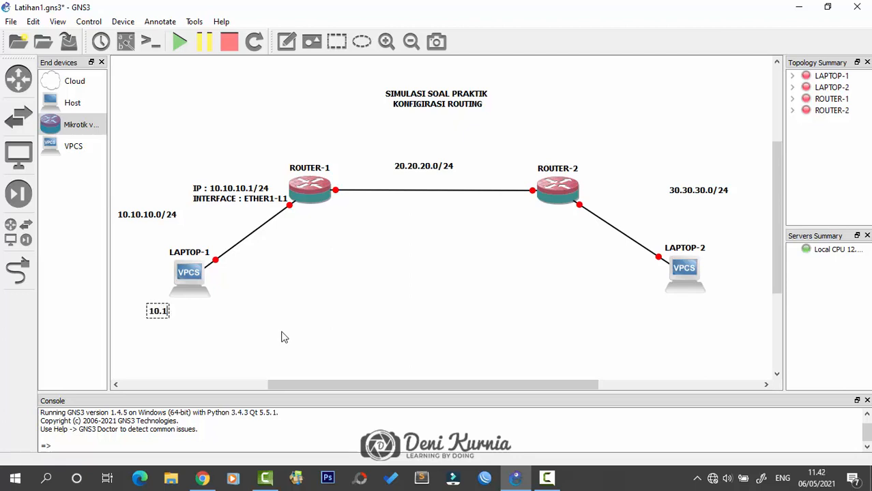
text(0.10.)
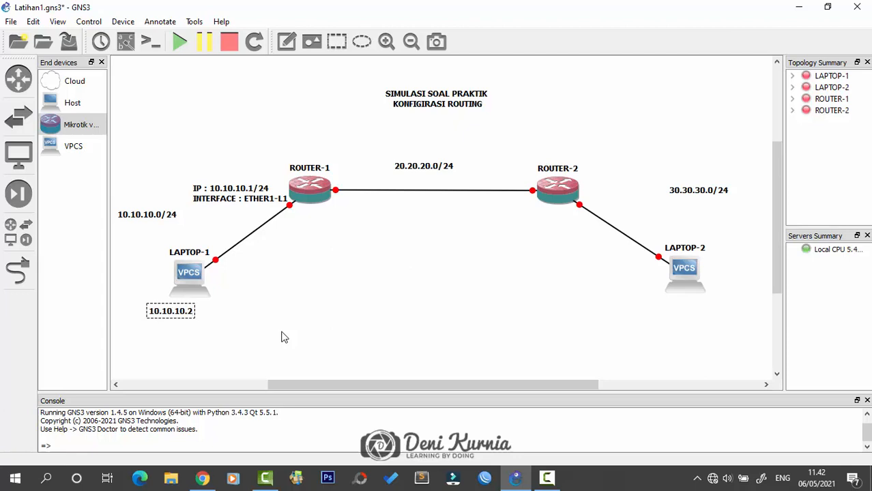
text(IP :)
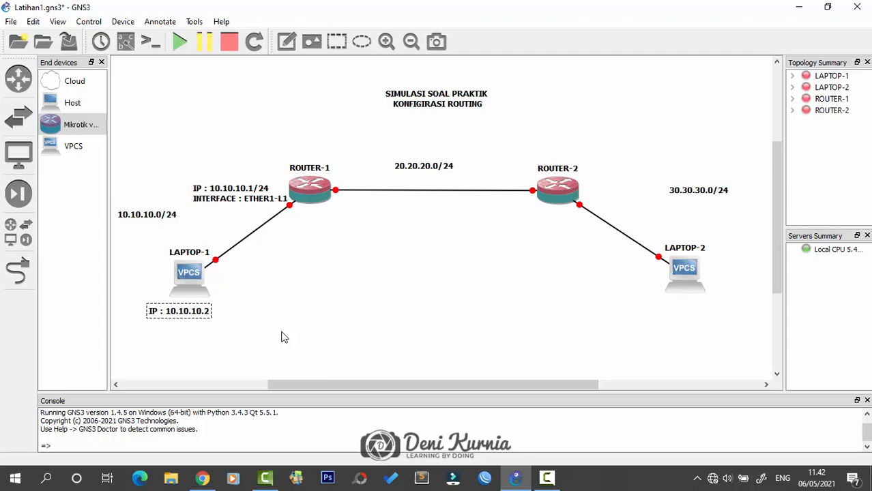
key(Return)
text(SUB)
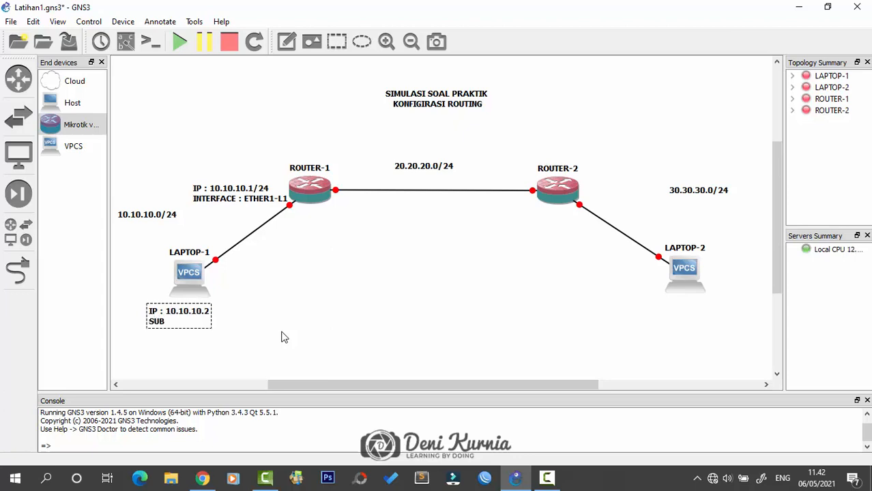
text(NET)
text(: 255.255)
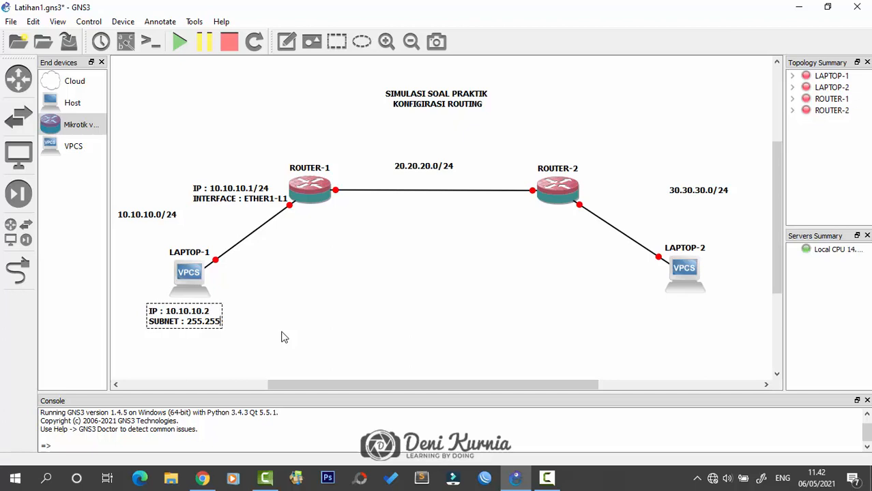
text(.255.0)
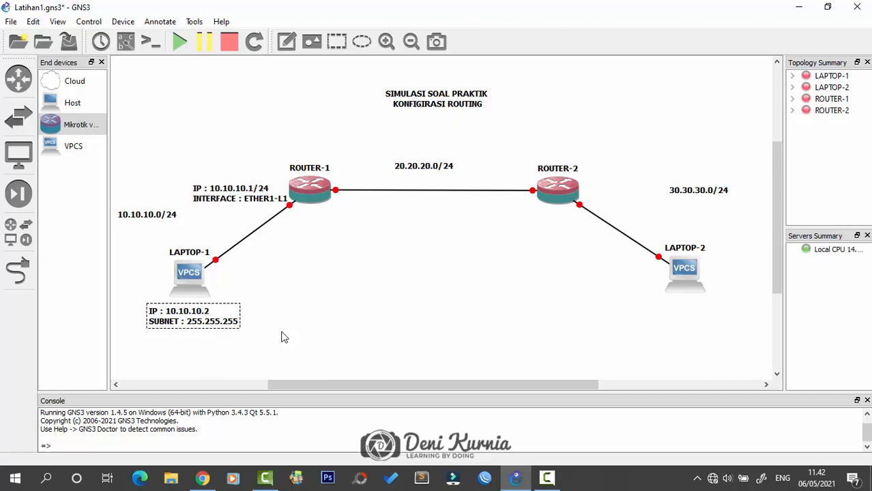
- Extend the LAPTOP-1 note with the lines "GATEWAY : 10.10.10.1" and "DNS : 10.10.10.1"
key(Return)
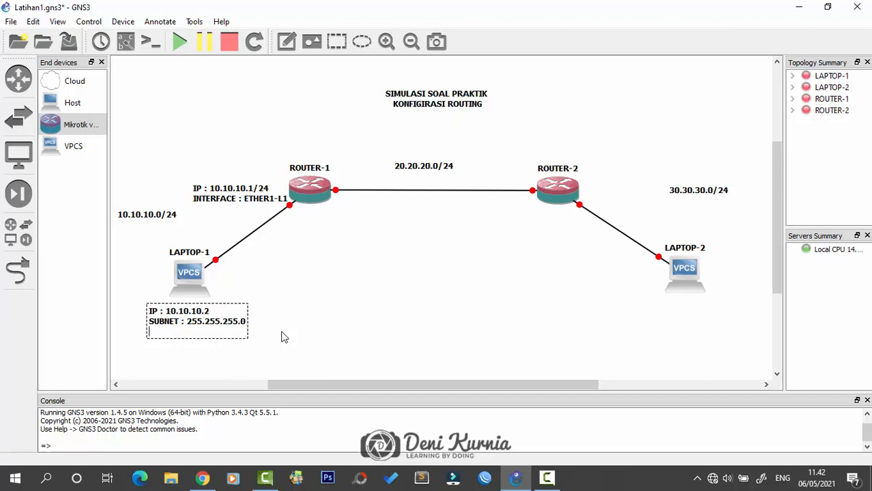
text(GATEWAY :)
text(10)
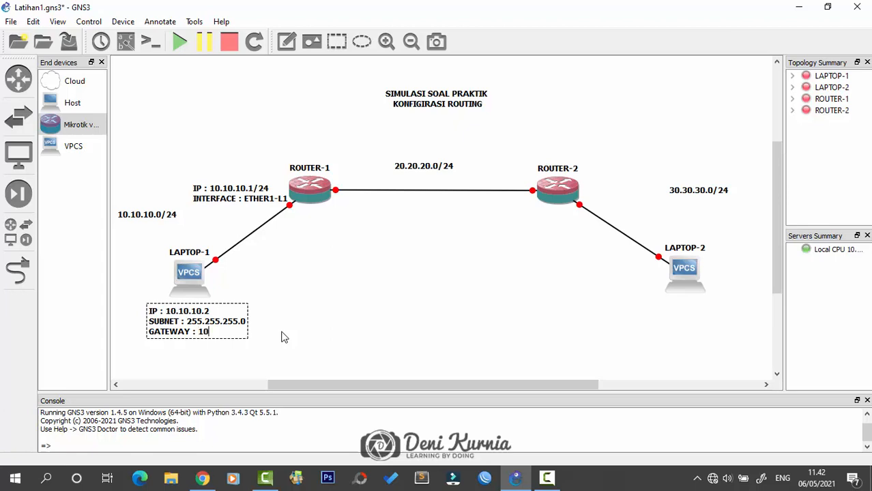
text(.10.10.1)
key(Return)
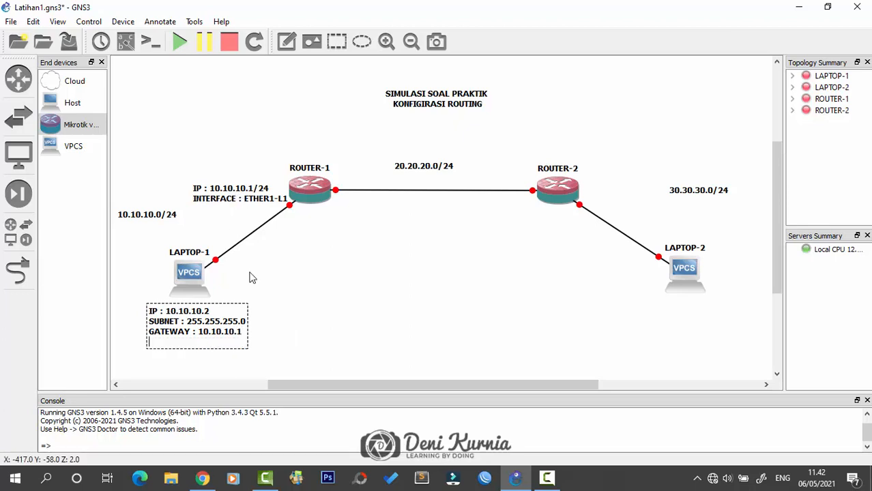
text(DNS)
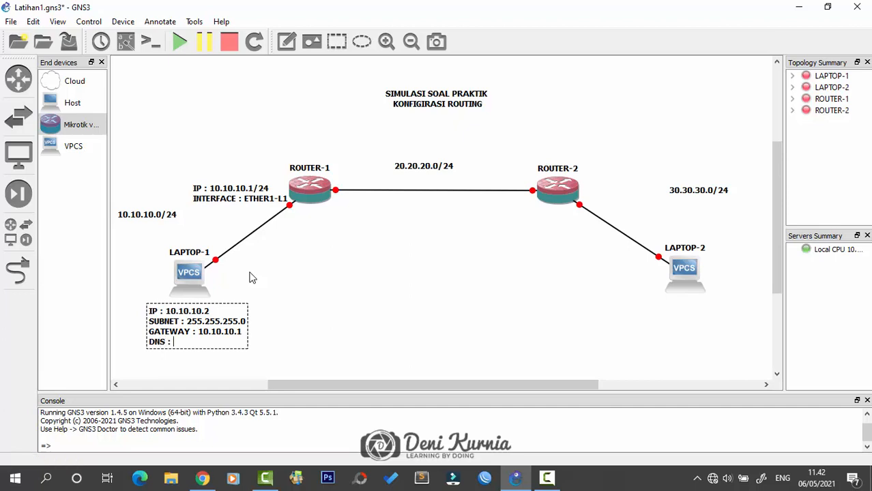
text( : 10.1)
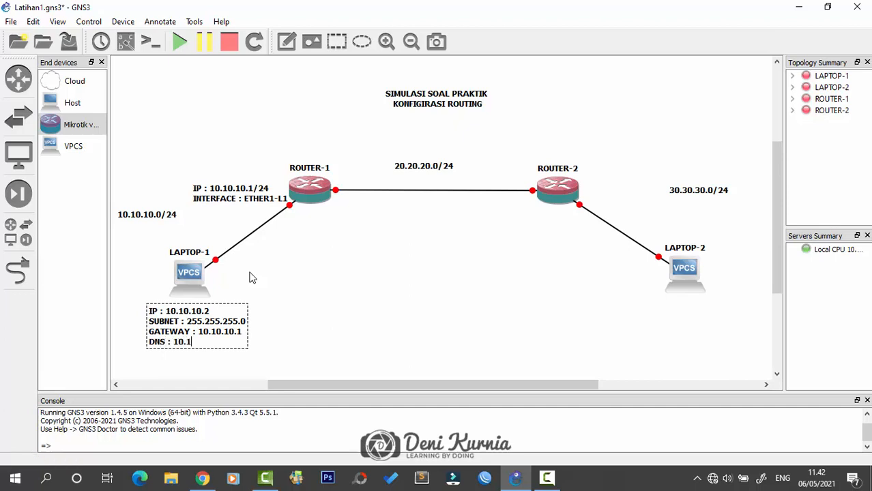
text(0.10.1)
click(274, 279)
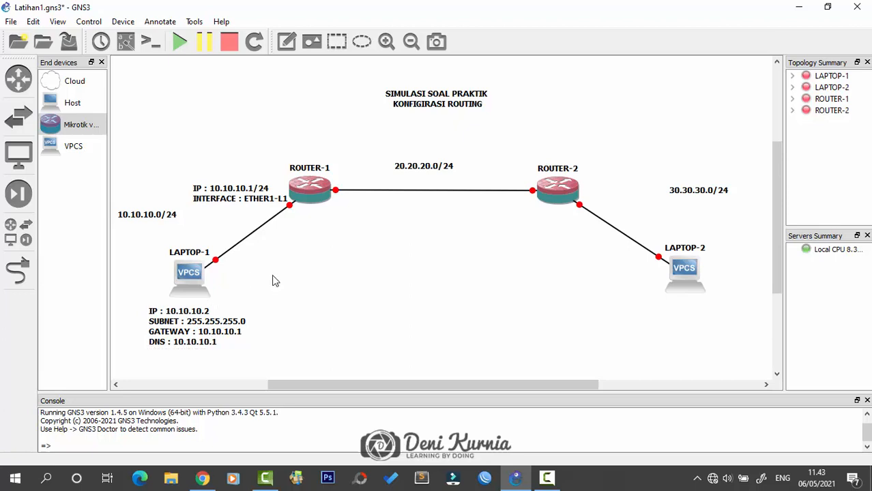
- Nudge the LAPTOP-1 address note slightly left and the 10.10.10.0/24 note slightly down
click(202, 328)
drag(202, 328, 198, 328)
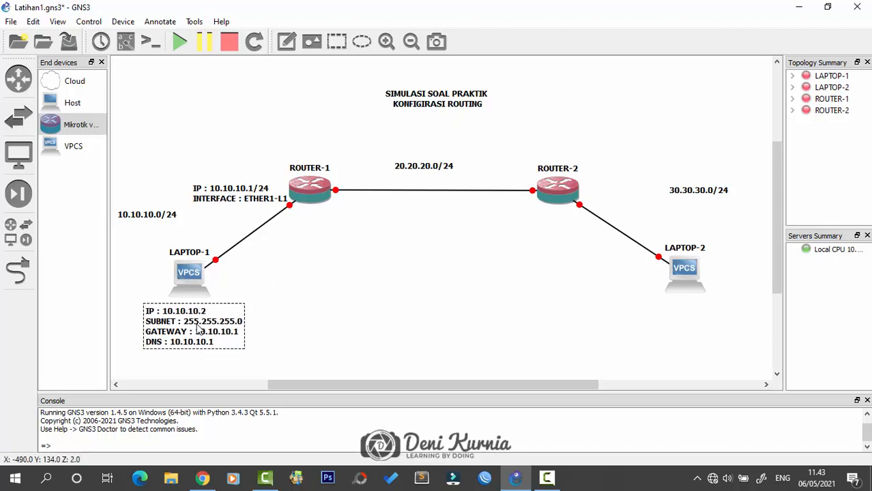
click(292, 258)
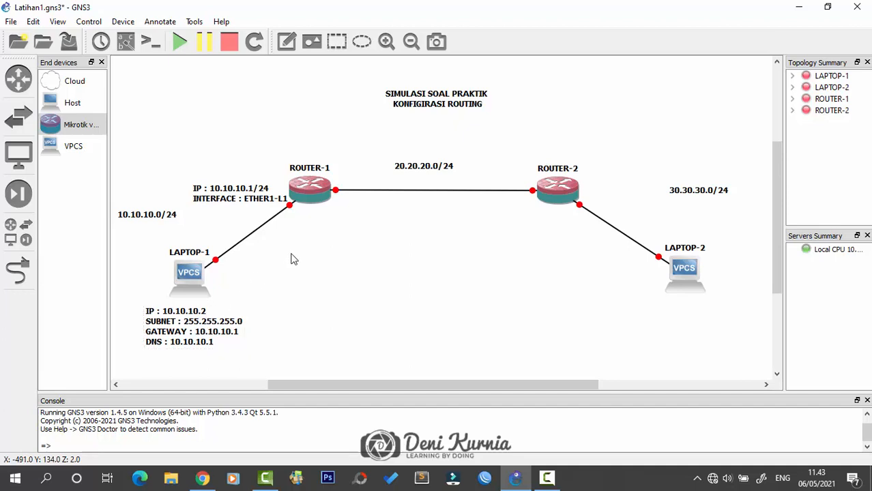
click(157, 221)
drag(157, 220, 155, 224)
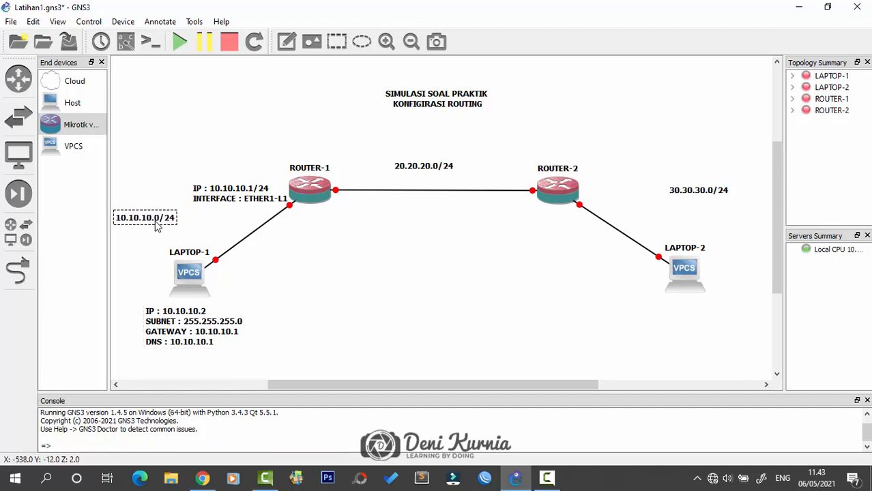
click(334, 255)
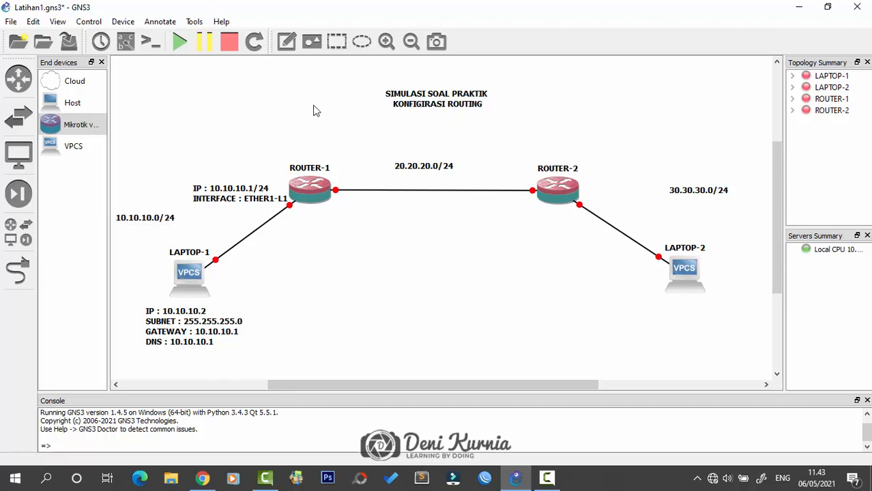
- Add a note reading "IP : 20.20.20.1/24" just under the ROUTER-1 end of the link to ROUTER-2
click(286, 42)
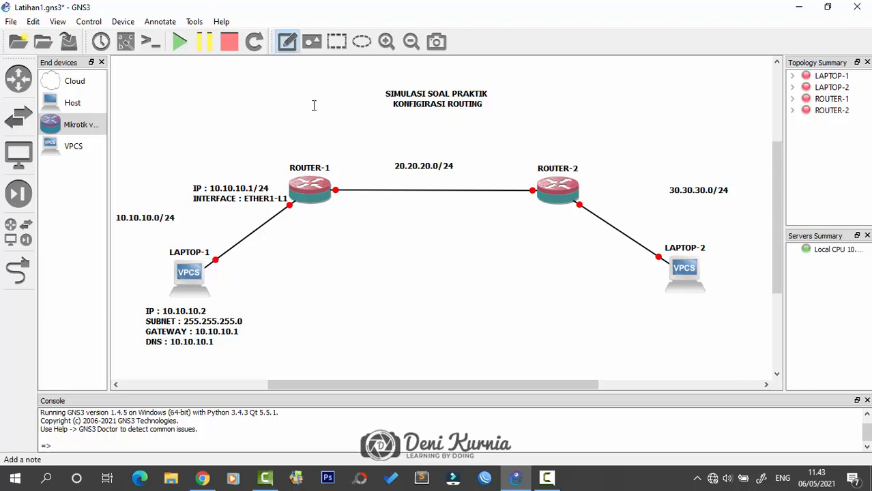
click(337, 198)
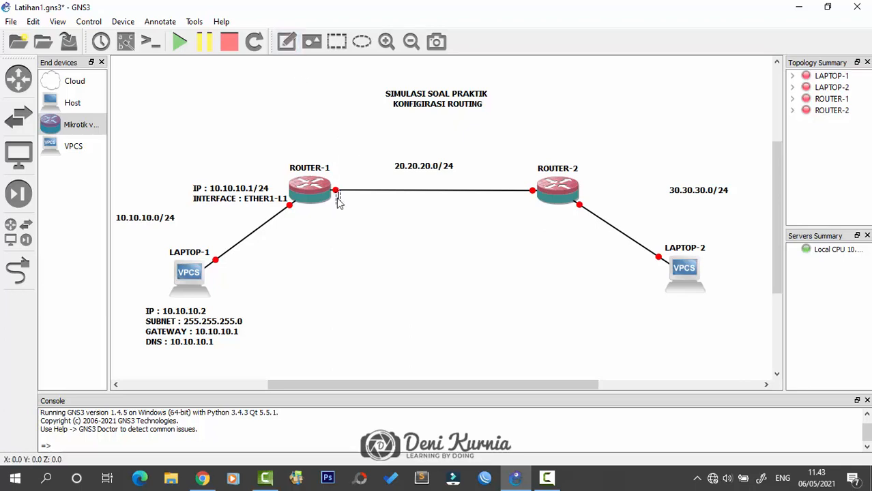
text(20.2)
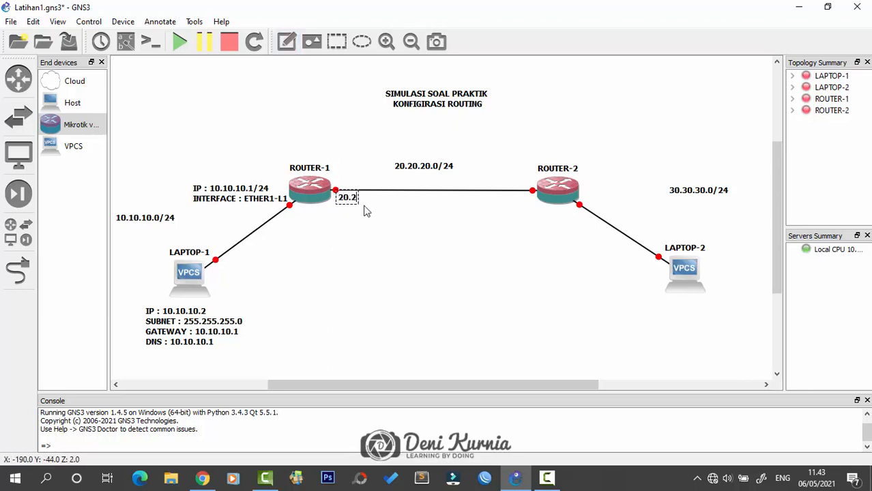
text(0.20.)
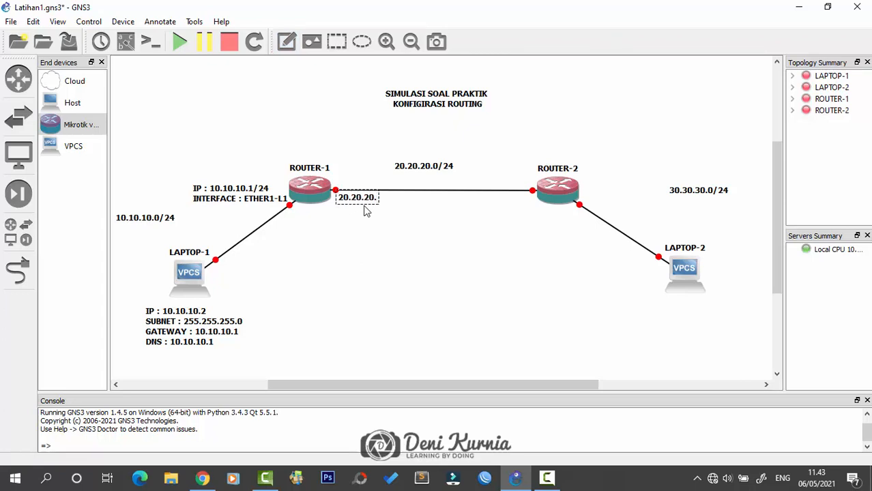
text(1/24)
text(IP )
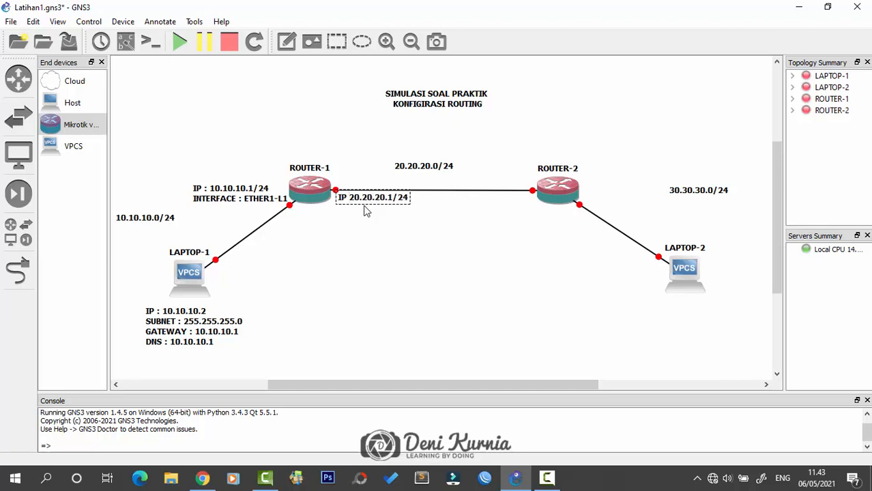
text(:)
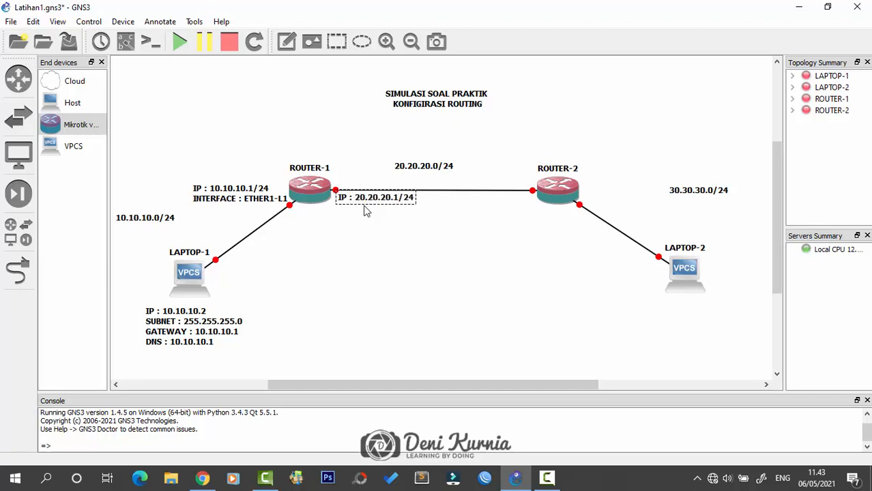
- Add the line "INTERFACE : ETHER-3-R2" to the 20.20.20.1/24 note and nudge the note slightly left toward ROUTER-1
key(Return)
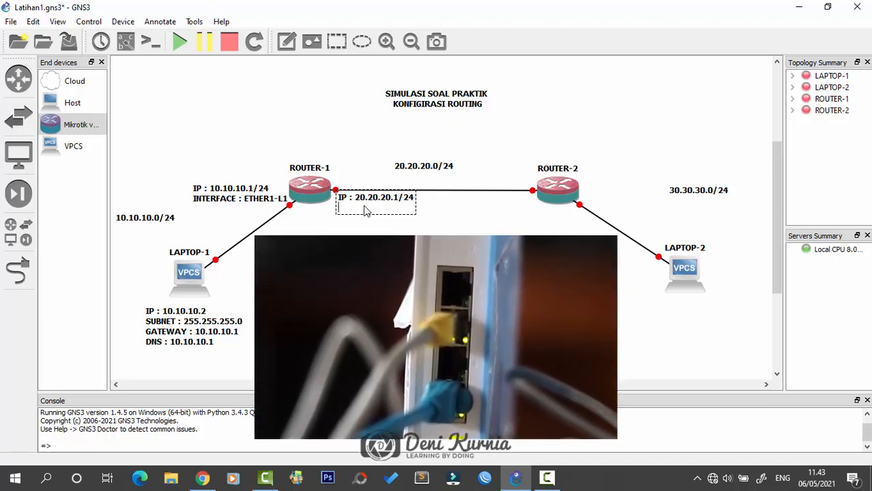
text(ET)
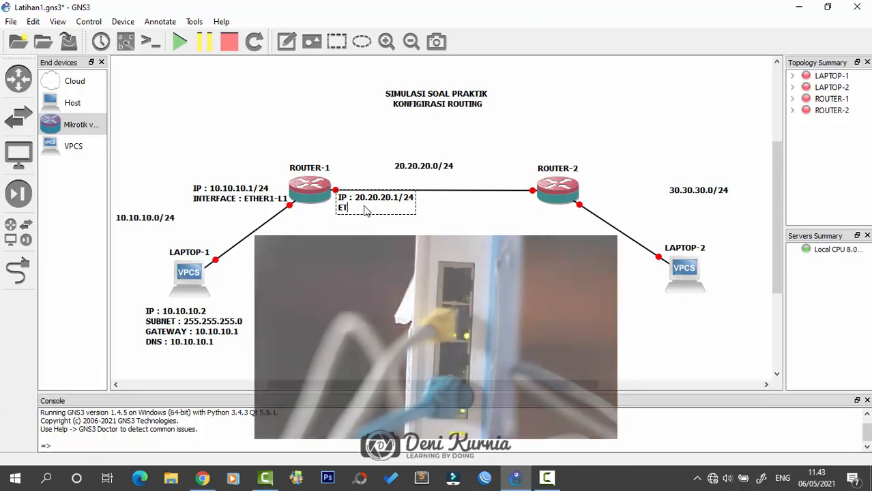
key(BackSpace)
key(BackSpace)
text(INTERFAC)
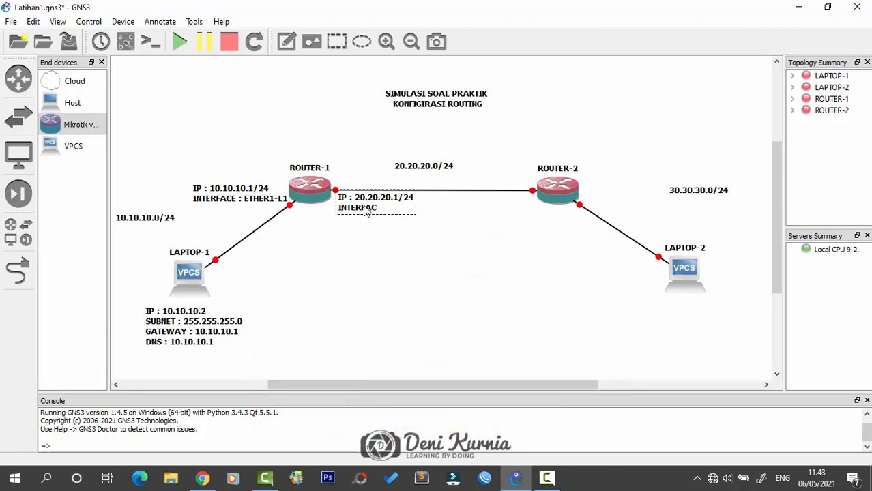
text(E : ETHER-3-R2)
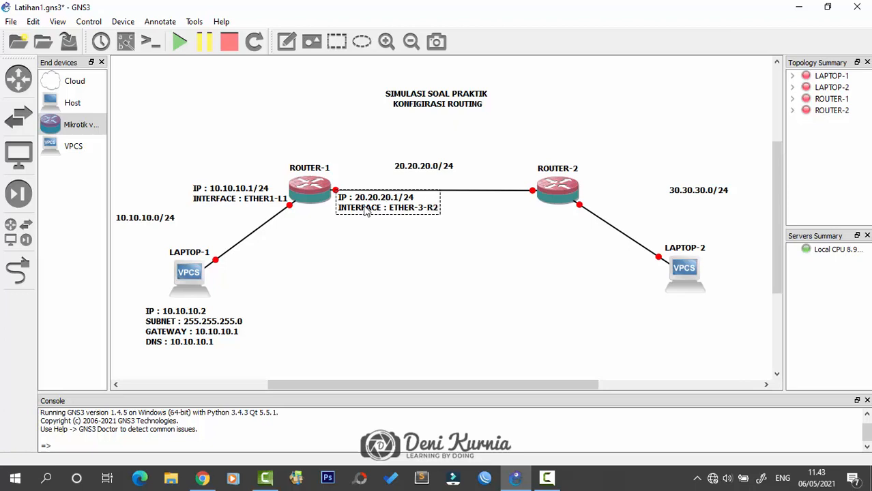
click(391, 239)
drag(374, 215, 369, 216)
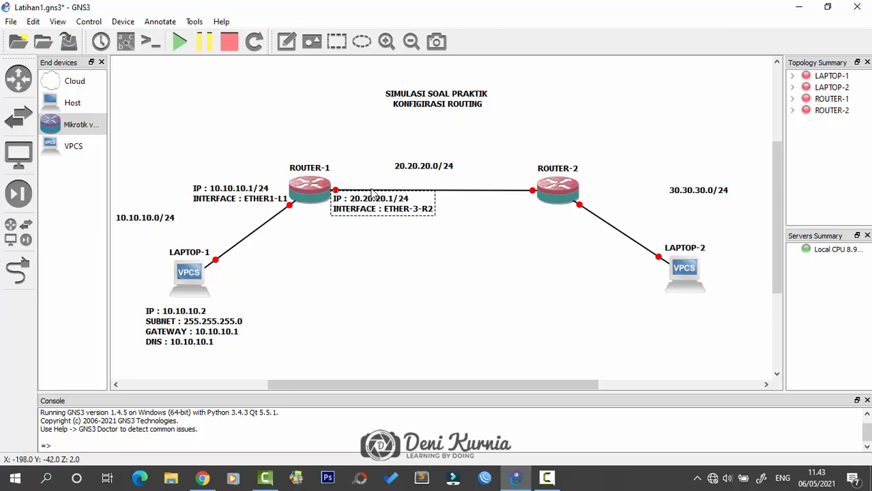
- Add a note reading "IP : 20.20.20.2/24" under the ROUTER-2 end of the link to ROUTER-1
click(287, 41)
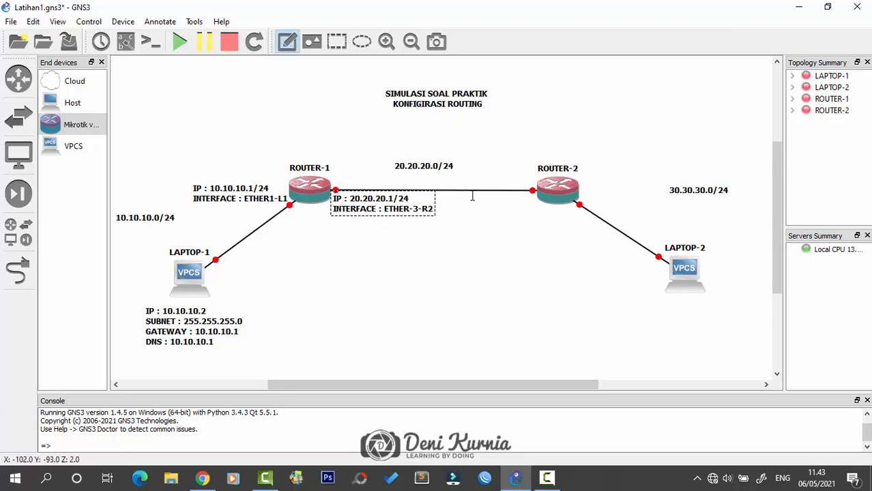
click(467, 198)
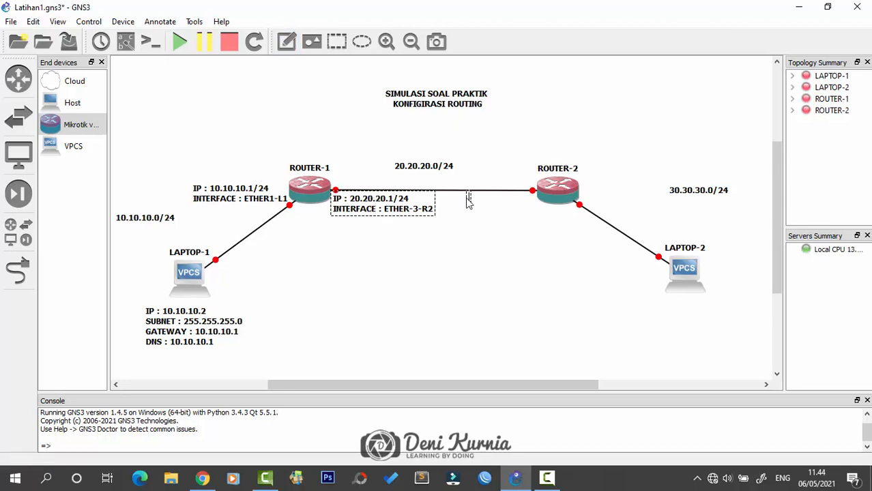
text(20.)
key(BackSpace)
key(BackSpace)
key(BackSpace)
text(IP :)
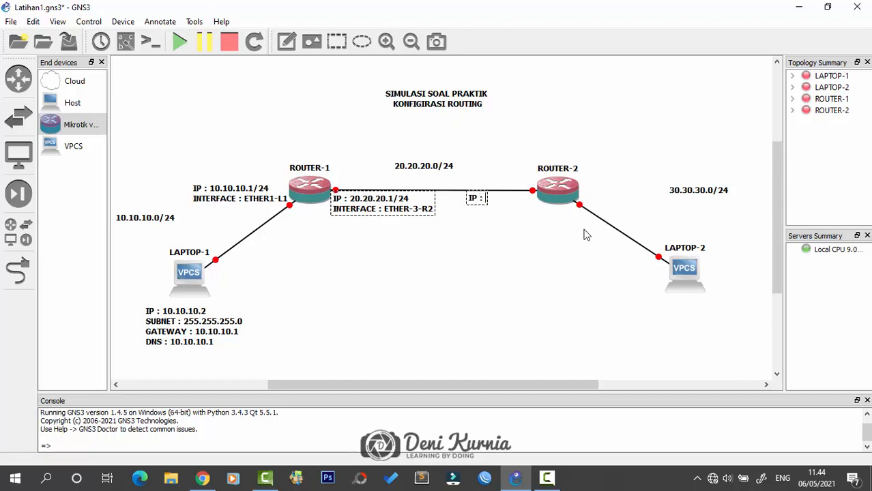
text( 20.)
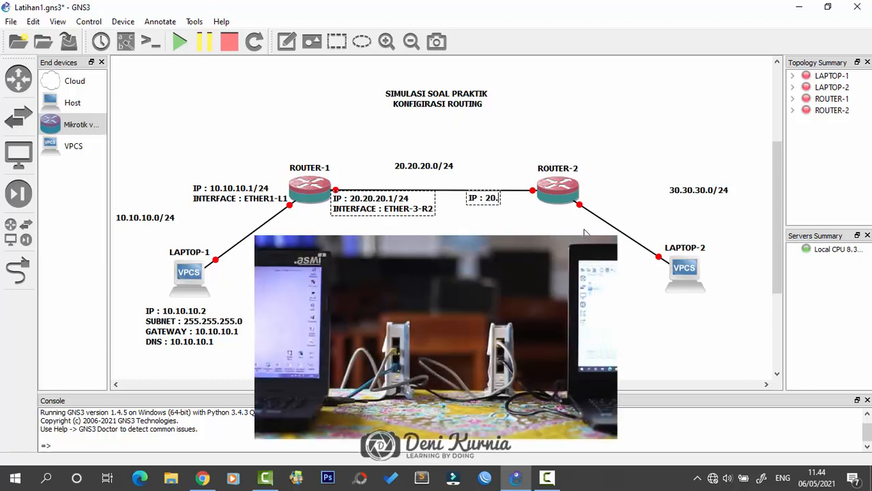
text(20.20.2/24)
- Add the line "INTERFACE : ETHER-4-R1" to the 20.20.20.2/24 note under the ROUTER-2 end of the link
key(Return)
text(IN)
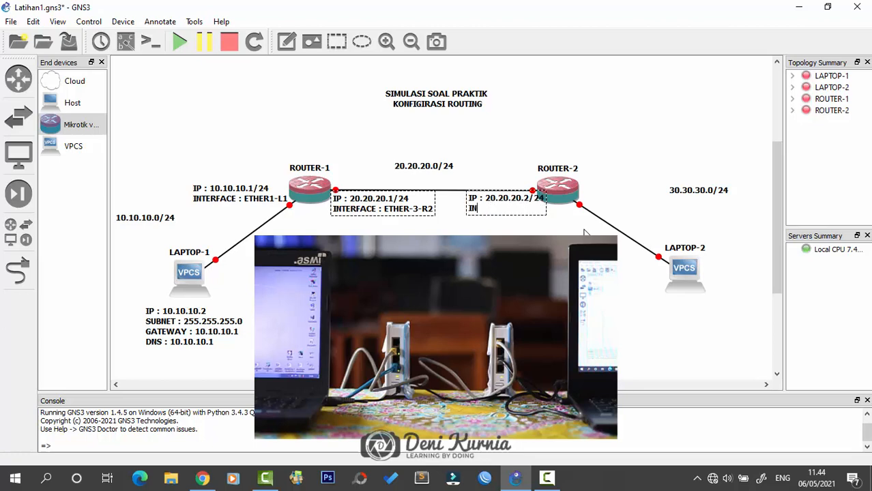
text(TERFACE )
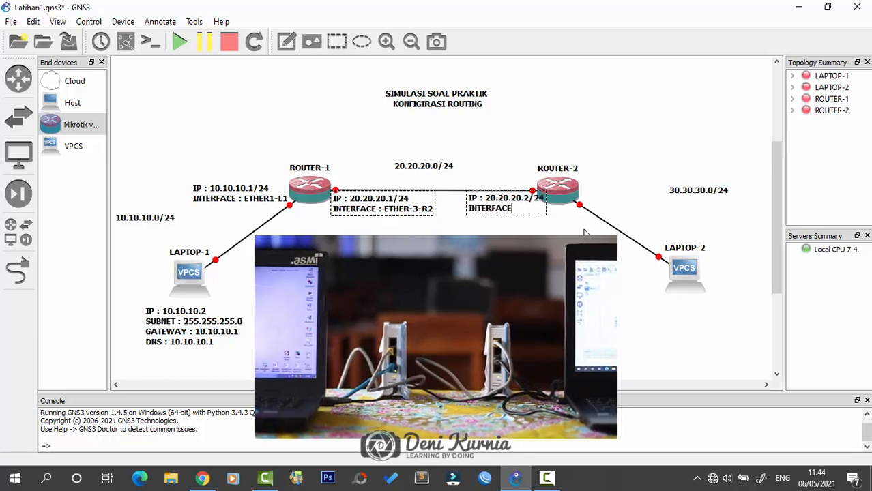
text(:)
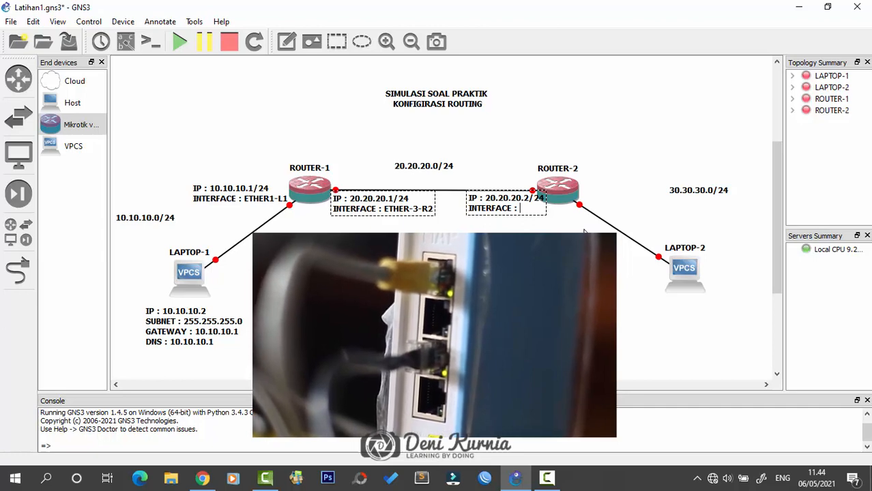
text(4)
key(BackSpace)
text(ETHER)
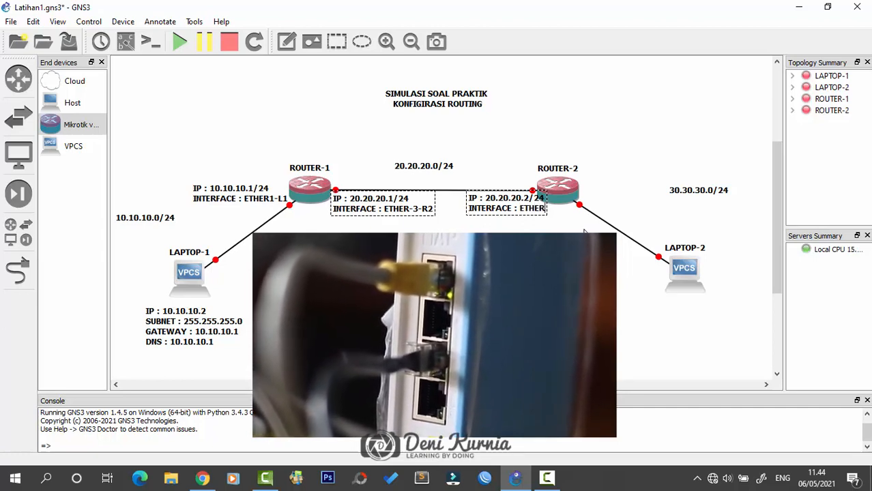
text(-4)
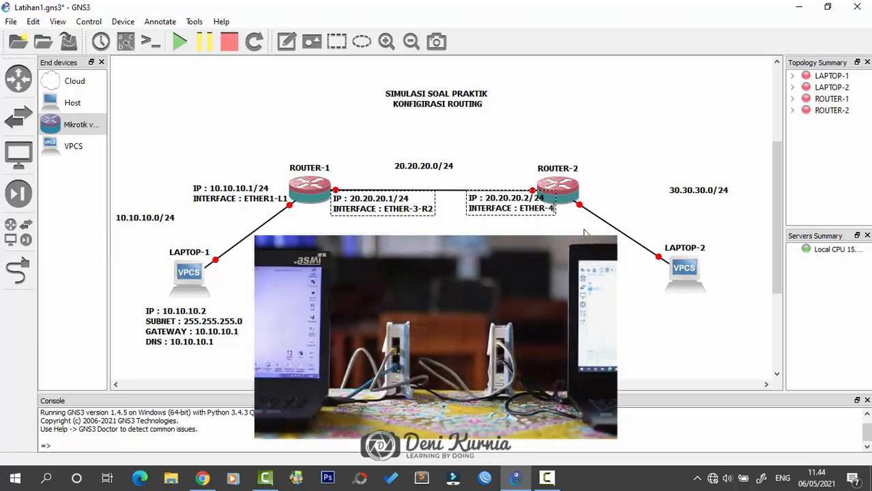
text(-R1)
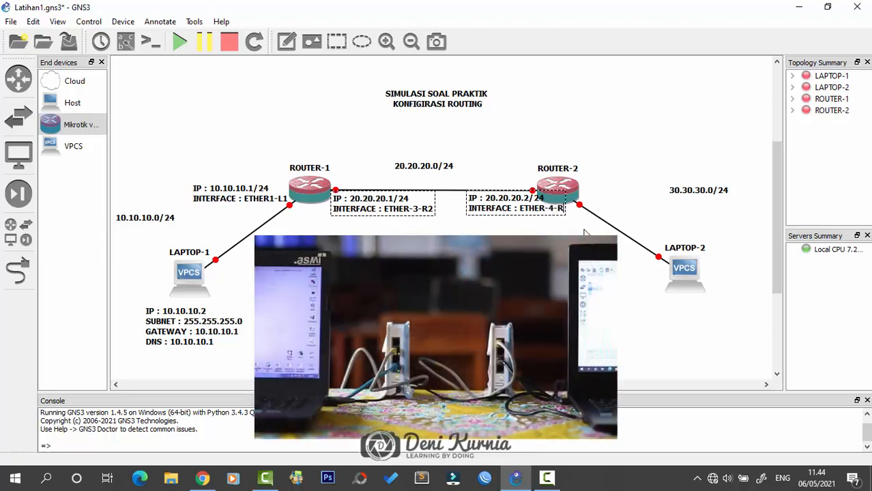
- Nudge the 20.20.20.2/24 note slightly left and the 20.20.20.0/24 network note slightly up and to the right
click(544, 229)
drag(525, 212, 516, 212)
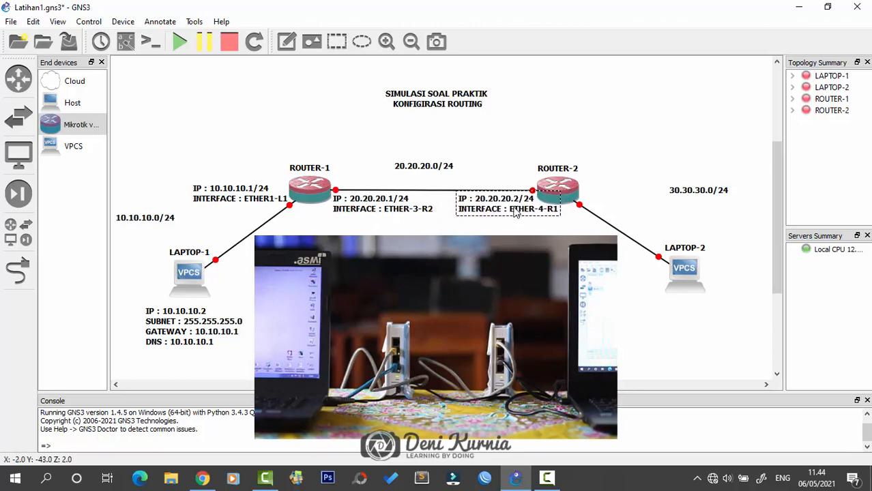
drag(450, 172, 463, 167)
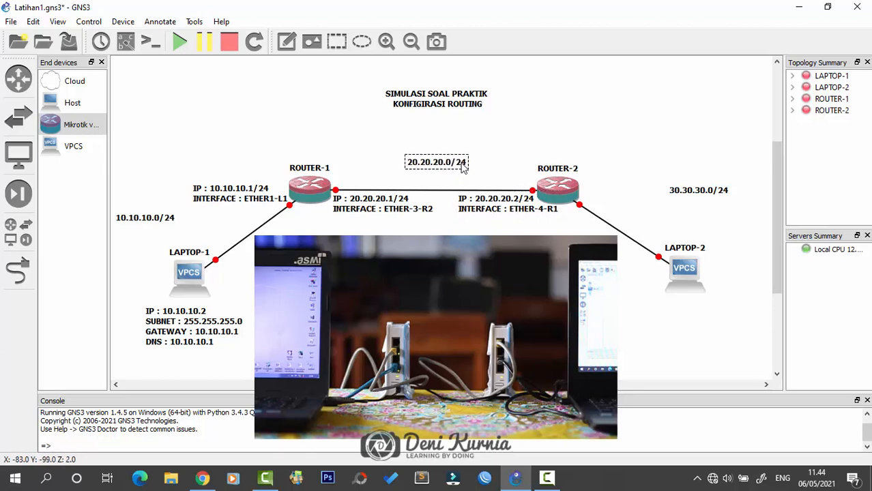
click(542, 133)
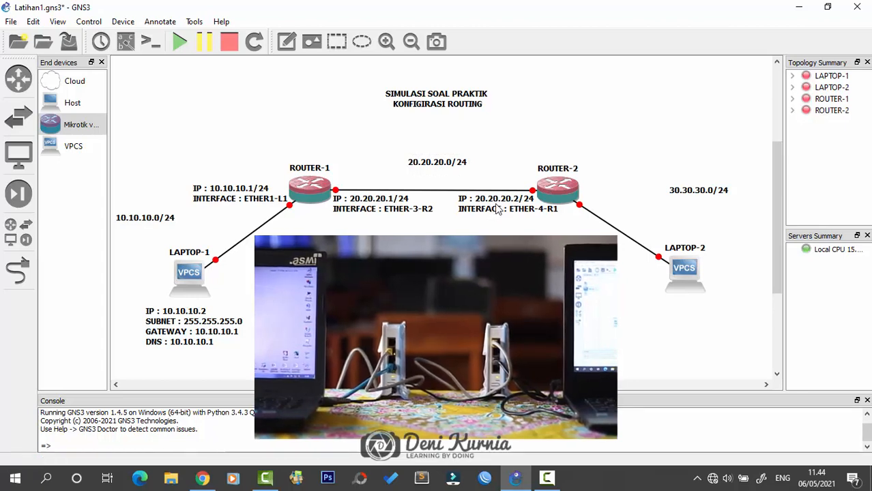
- Add a note reading "IP : 30.30.30.1/24" just right of ROUTER-2, above its link to LAPTOP-2
click(287, 42)
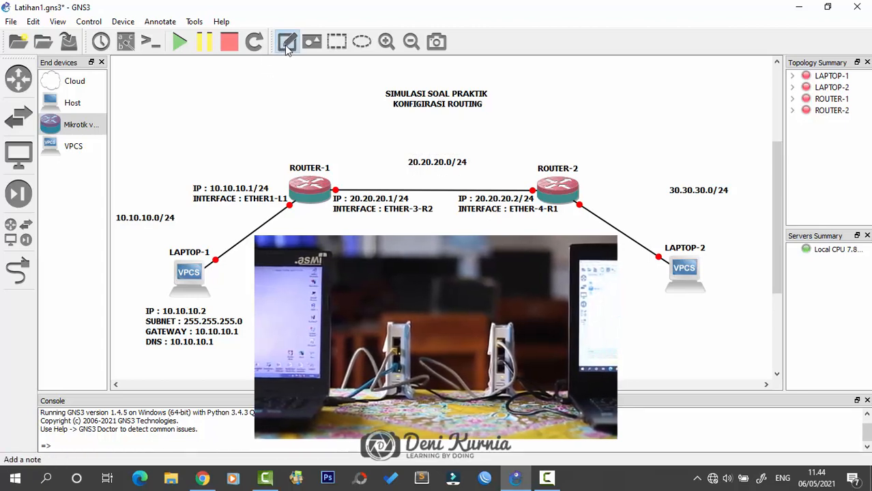
click(583, 190)
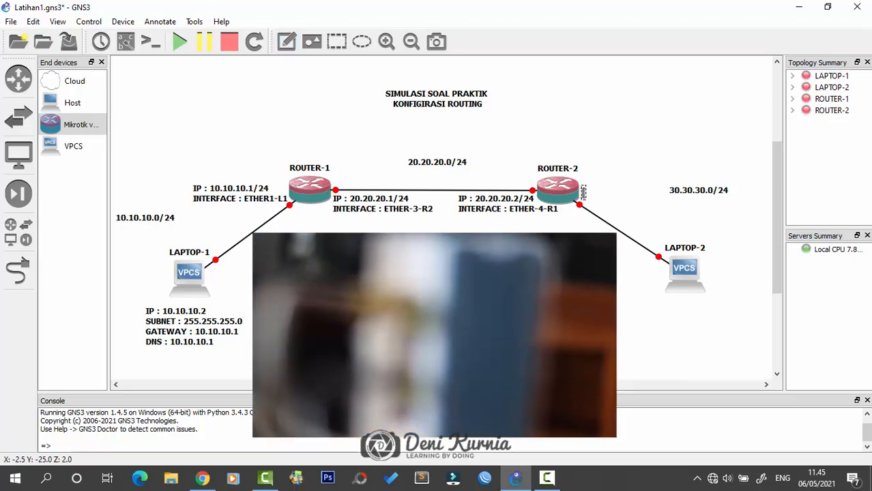
text(IP : )
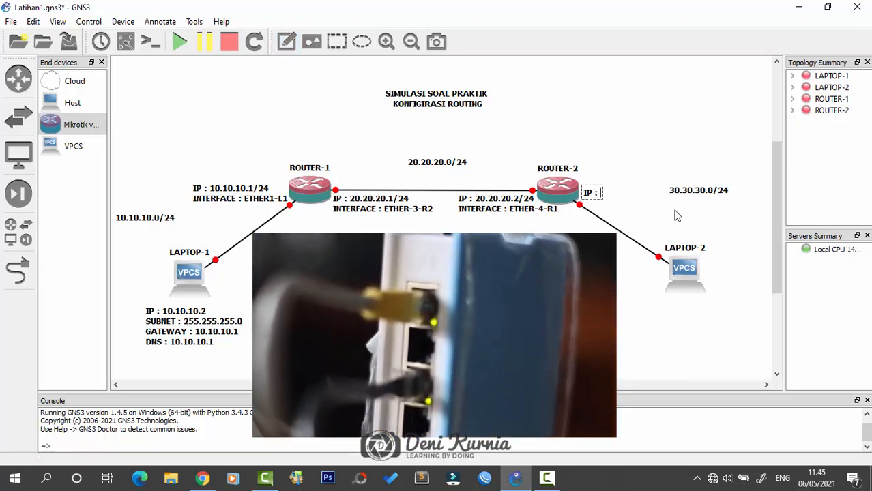
text(30.3)
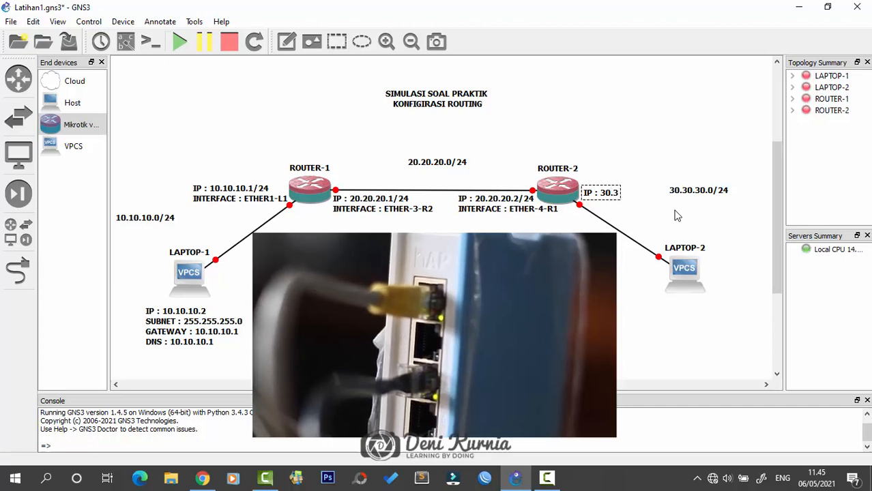
text(0.30.3)
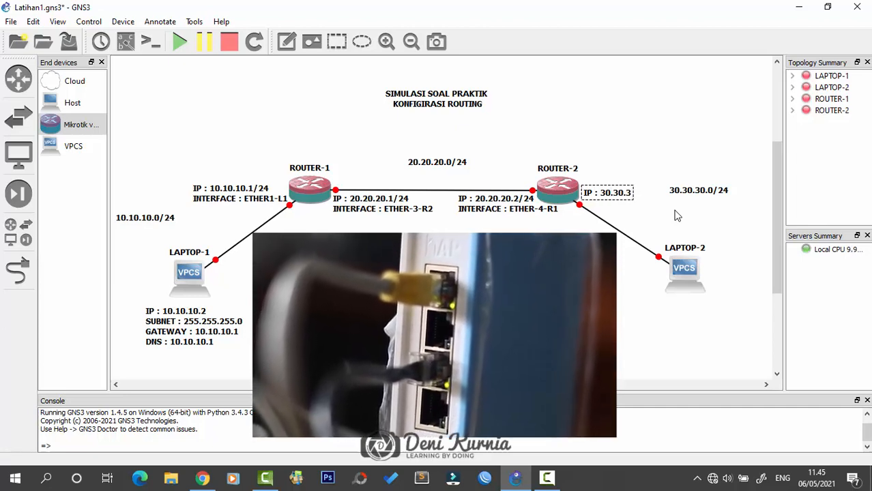
text(0.1)
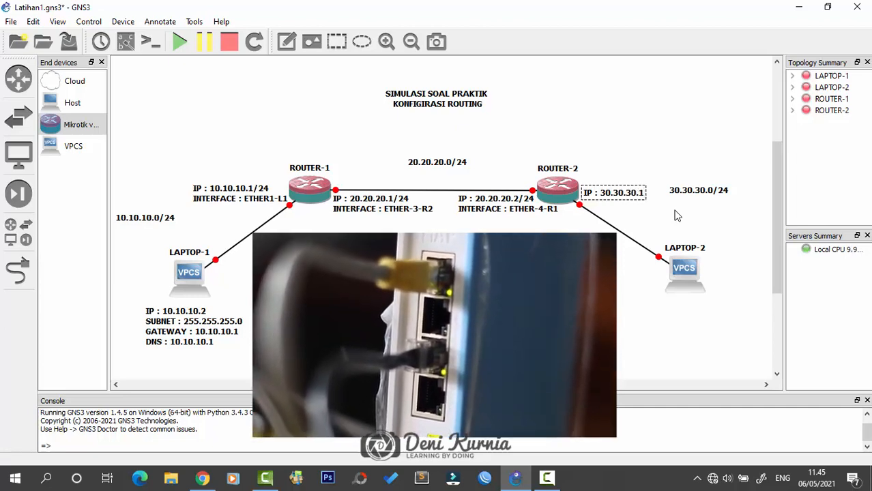
text(/24)
- Add the line "INTERFACE : ETHER2-L2" to the 30.30.30.1/24 note and move the 30.30.30.0/24 note down and right, clear of it
key(Return)
text(IN)
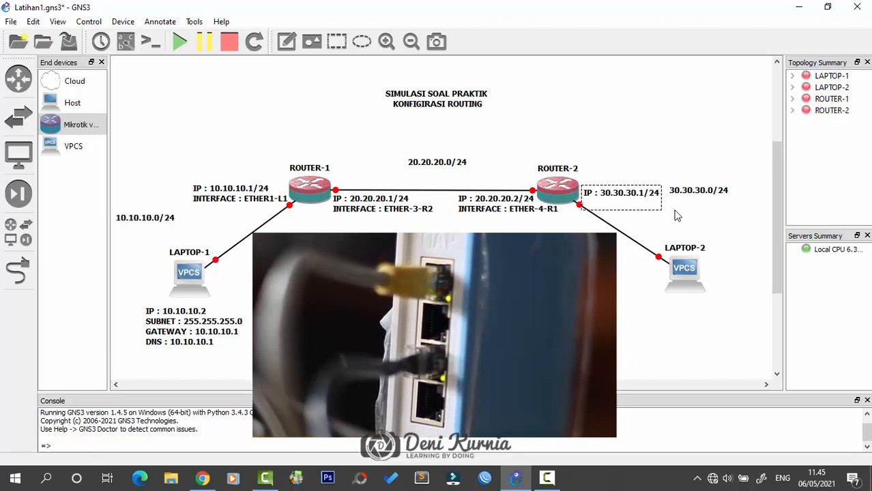
text(TE)
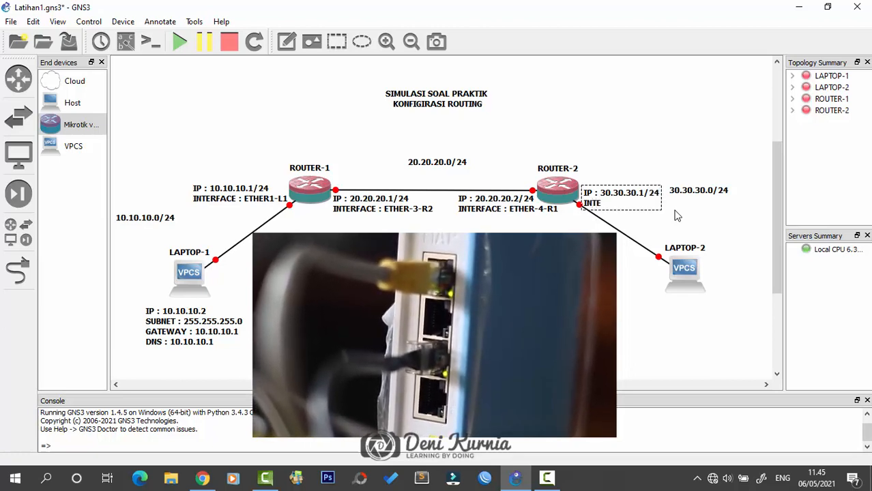
text(RFACE)
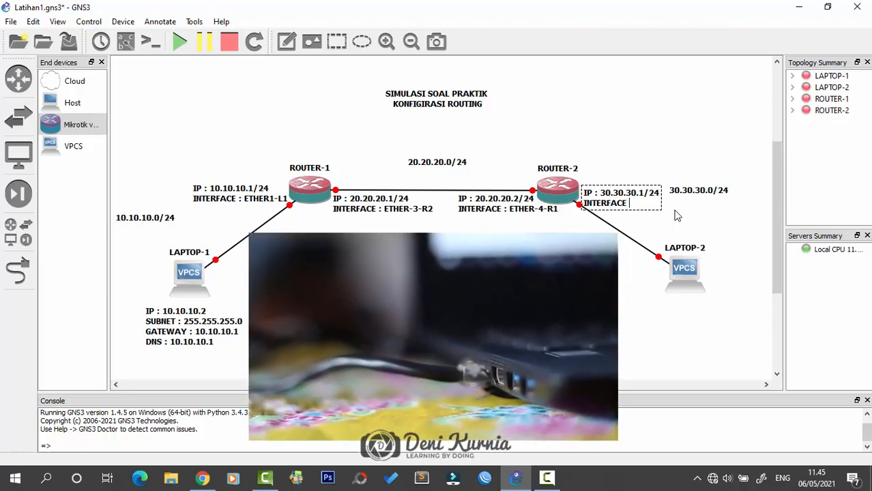
text(:)
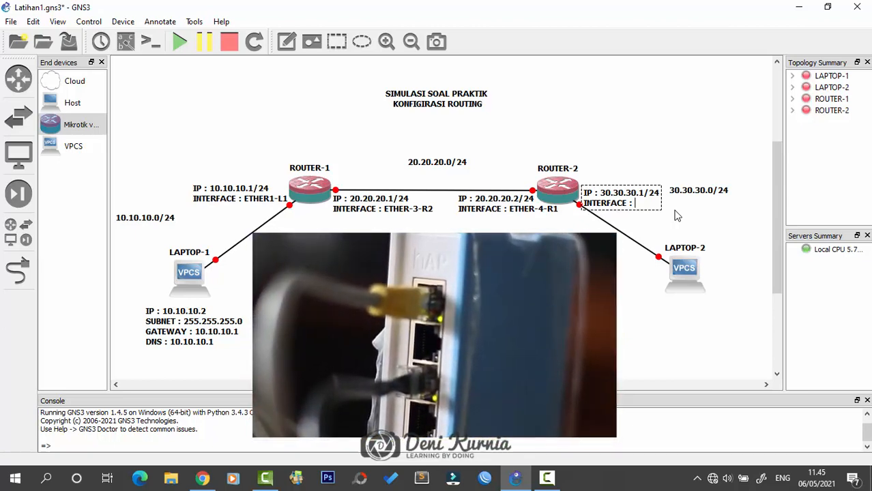
text(ETHER)
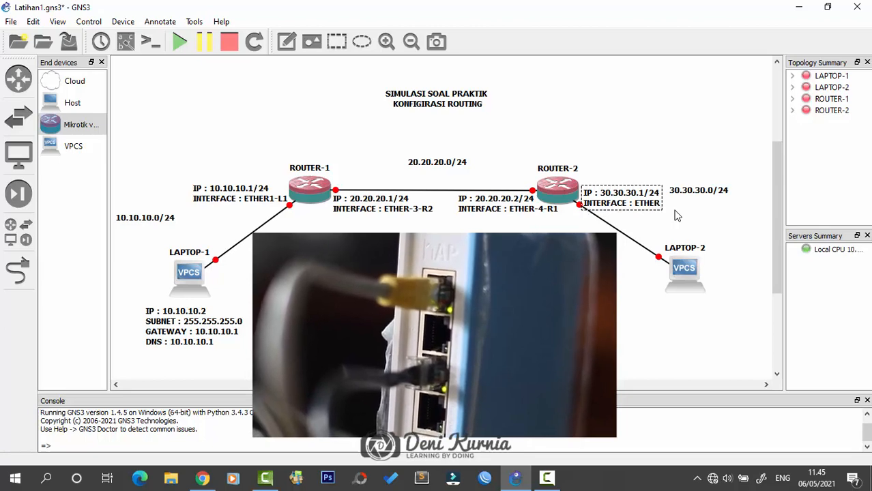
text(2-L)
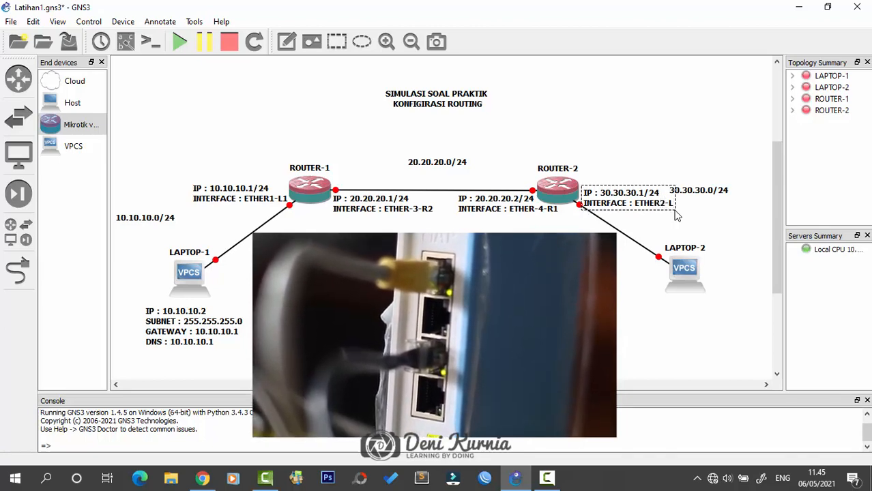
text(2)
click(715, 236)
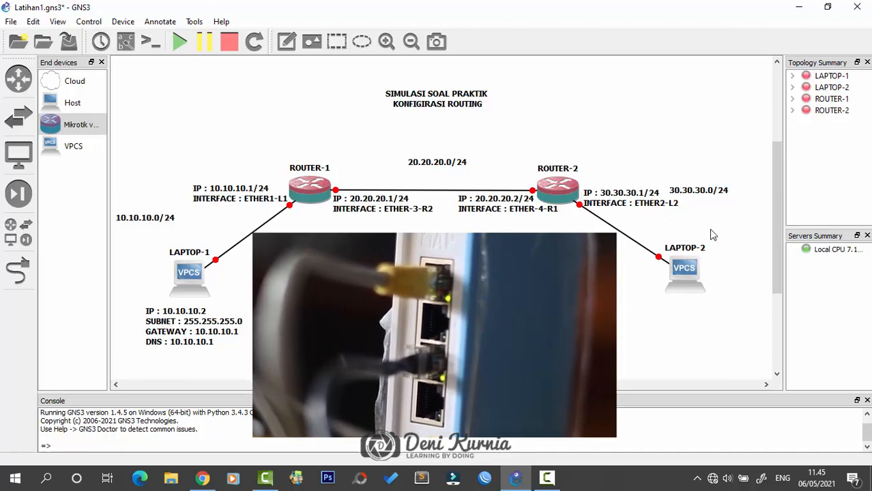
drag(716, 196, 745, 220)
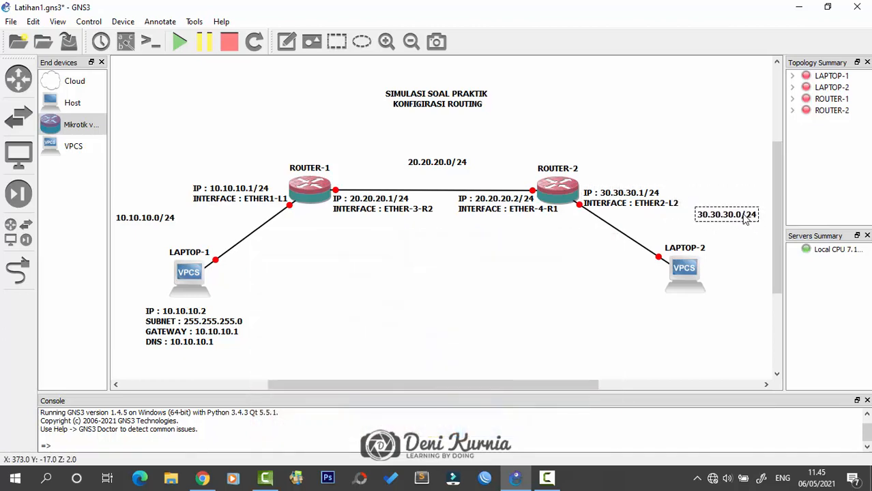
click(684, 324)
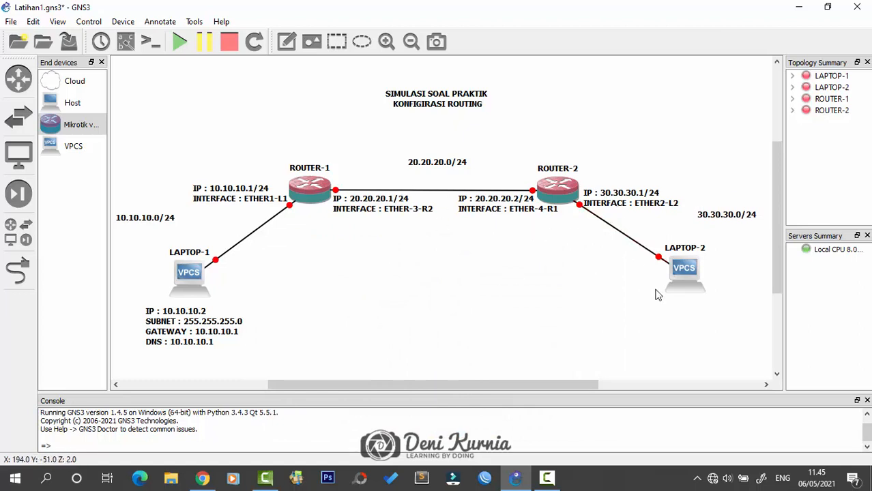
- Add a note reading "IP : 30.30.30.2" just below LAPTOP-2
click(294, 49)
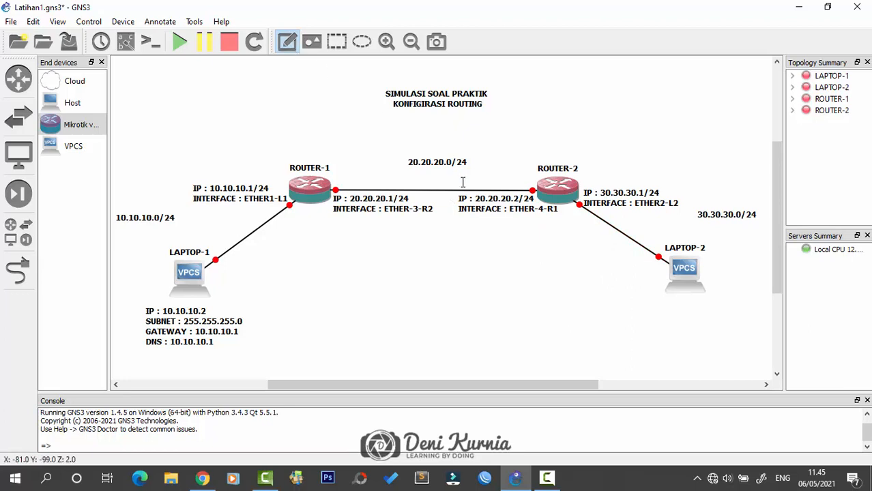
click(646, 298)
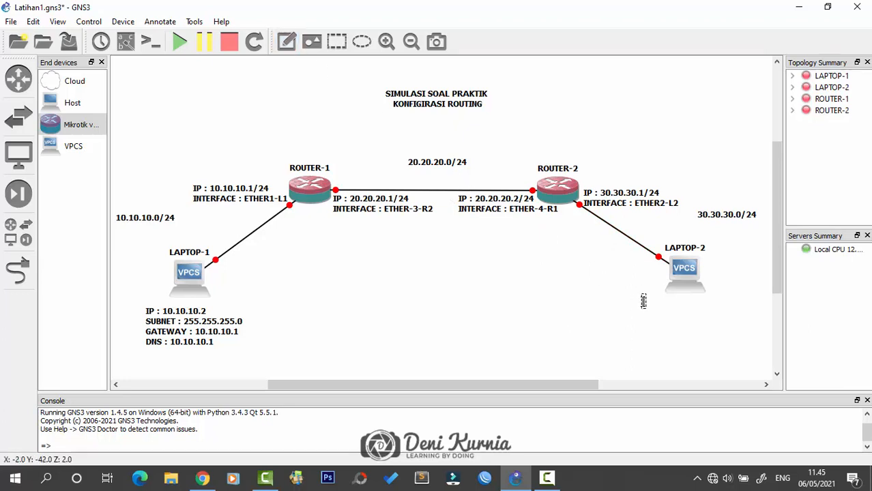
text(IP : )
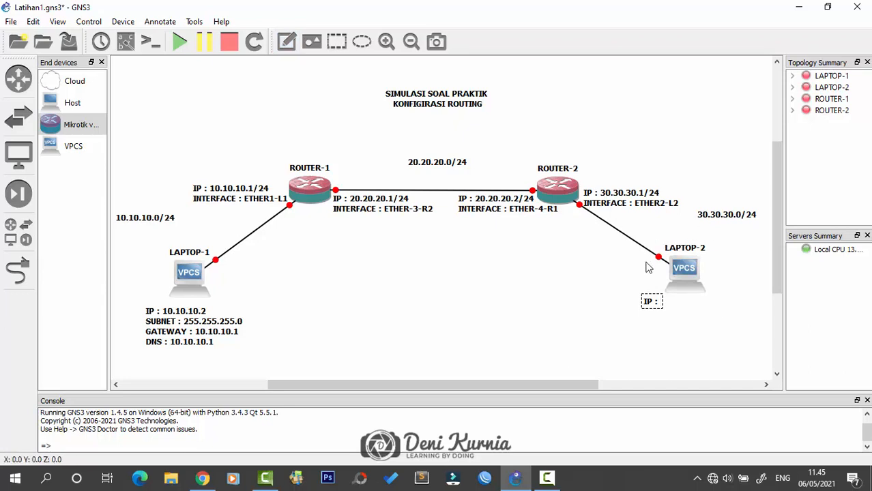
text(30.30.3)
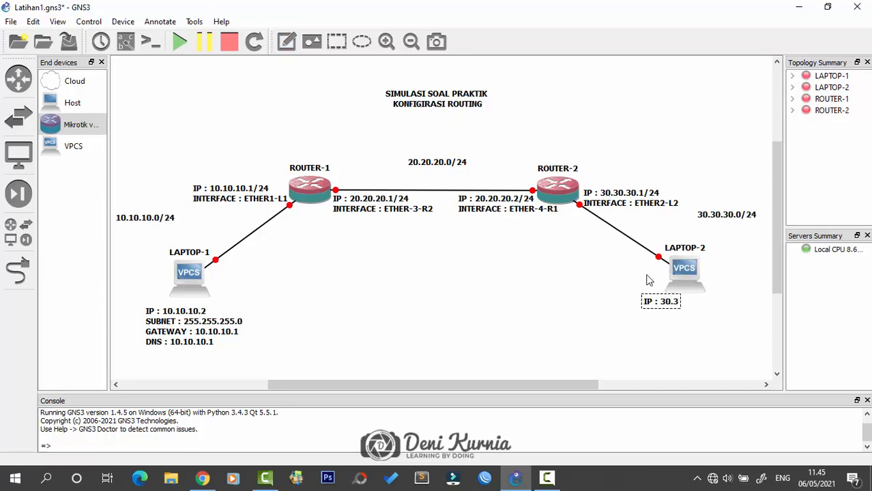
text(0.2)
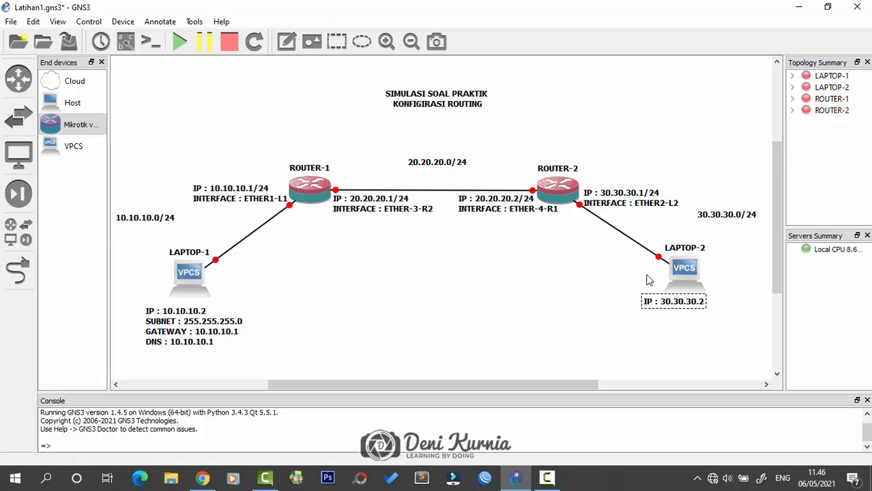
- Add the line "SUBNET : 255.255.255.0" to the LAPTOP-2 address note
key(Return)
text(SUBNET : 255)
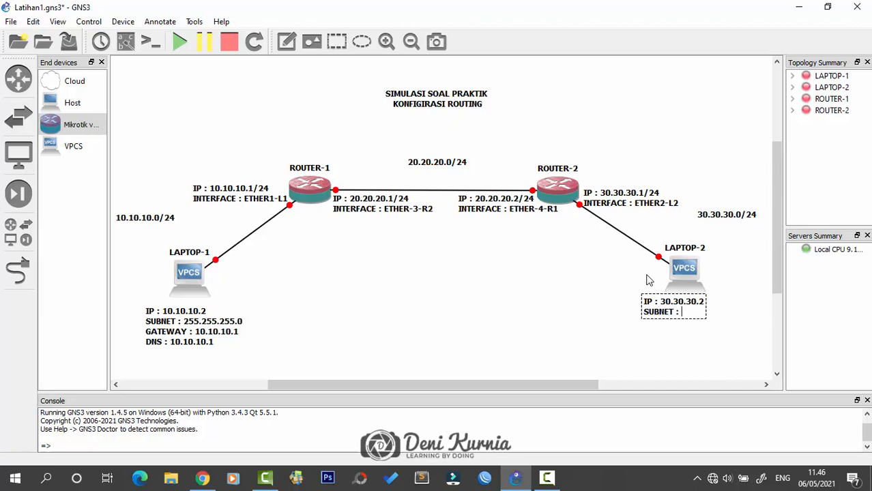
text(.255.)
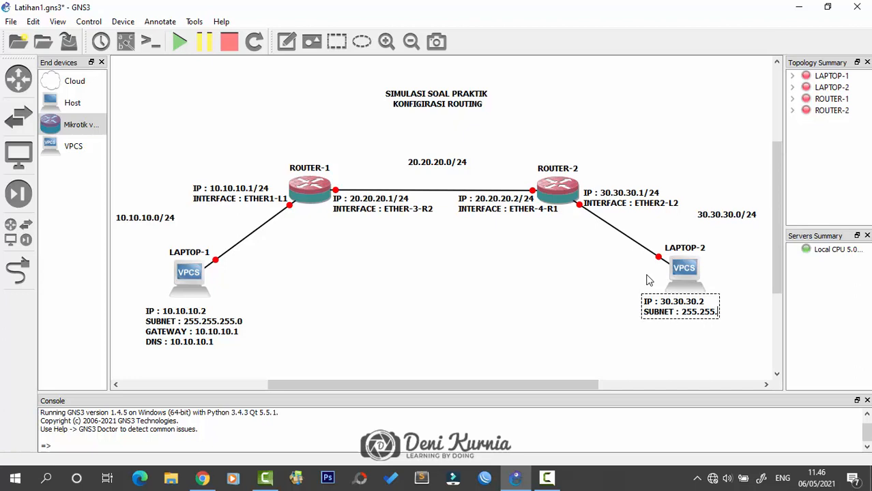
text(255.0)
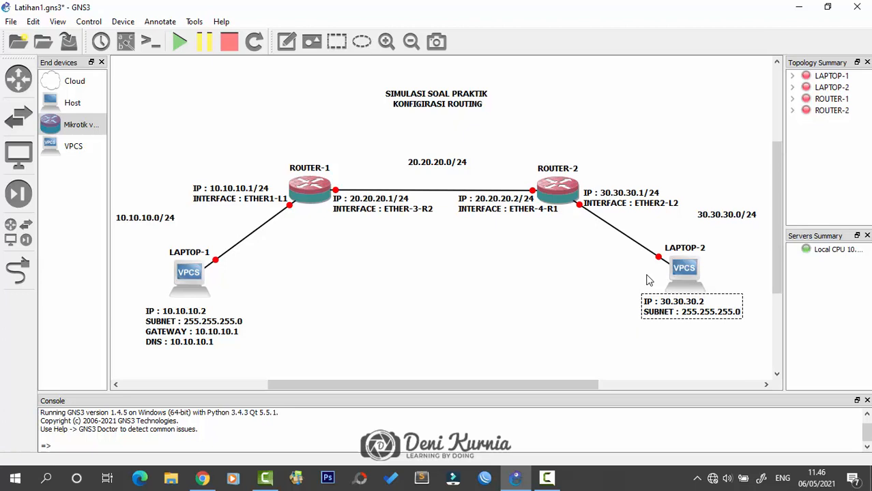
- Add the lines "GATEWAY : 30.30.30.1" and "DNS : 30.30.30.1" to the LAPTOP-2 address note
key(Return)
text(GA)
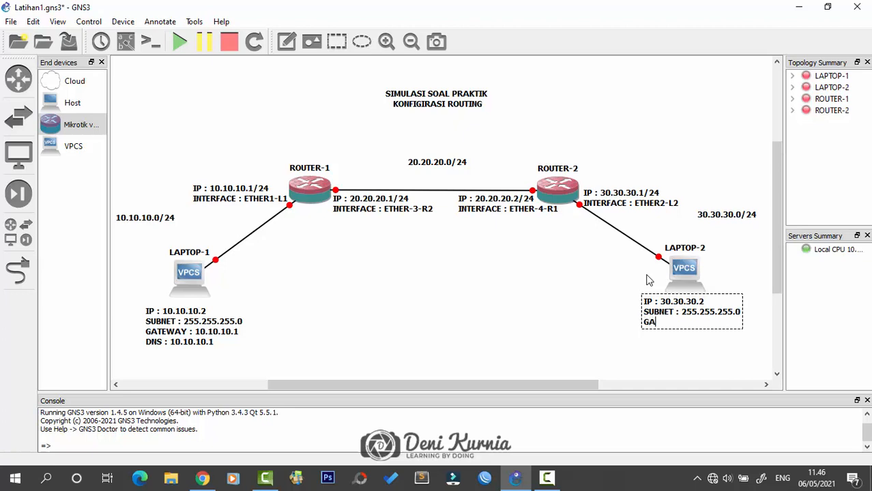
text(TEWAY :)
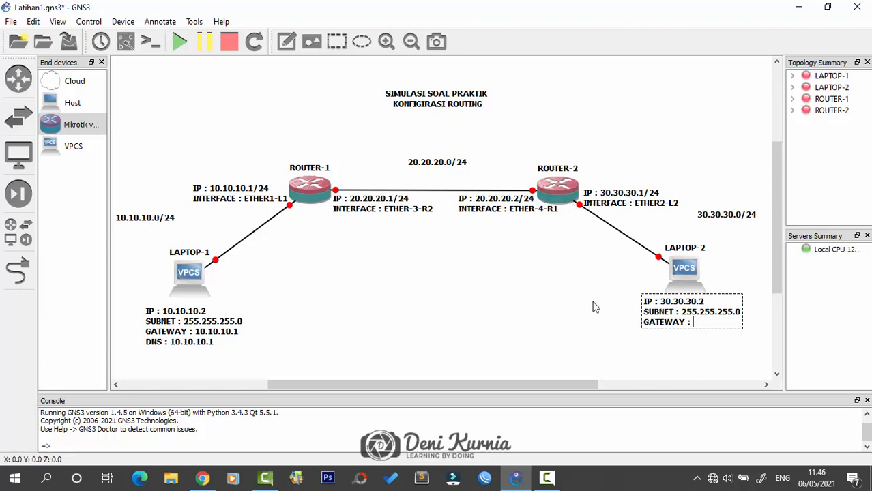
text(30.30.30)
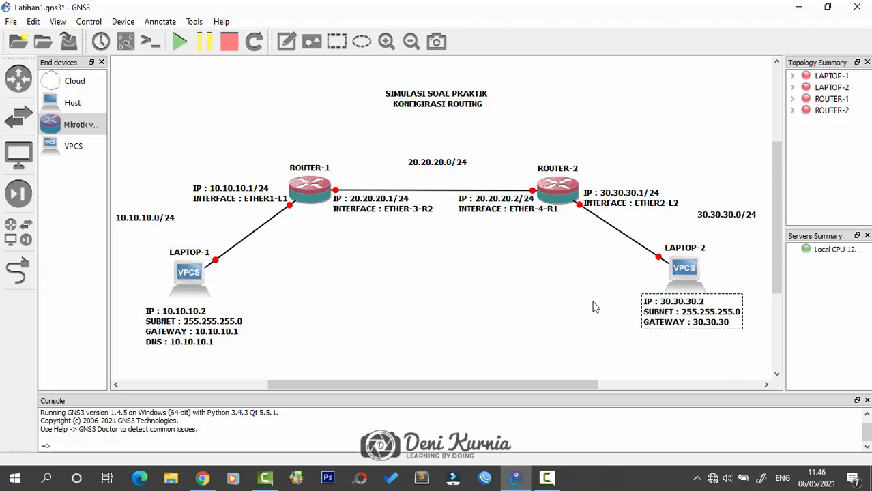
text(.1)
key(Return)
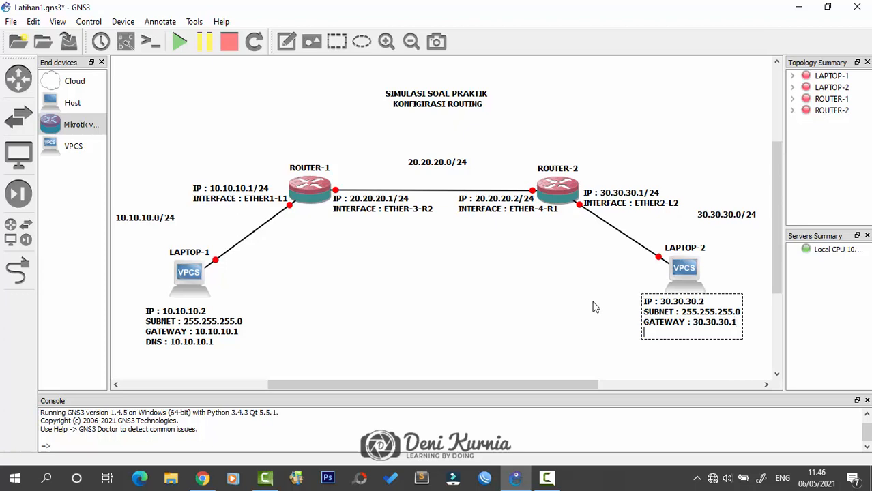
text(DNS : 30.30.30.1)
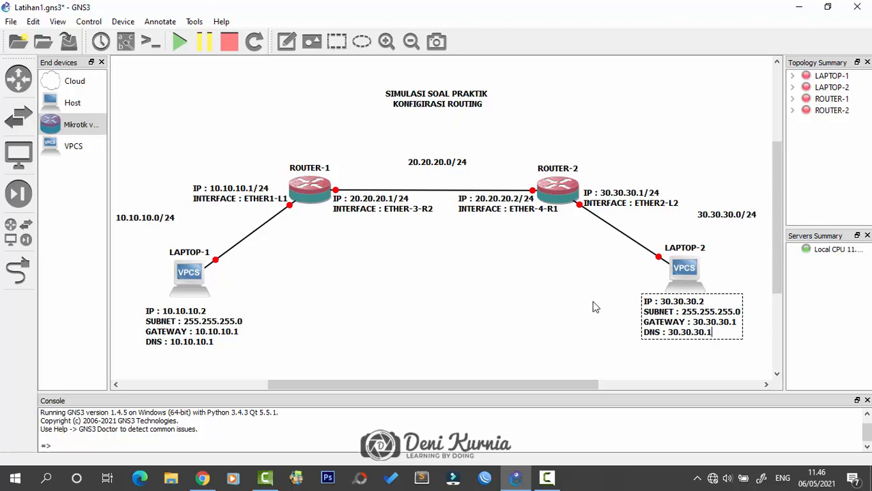
click(489, 300)
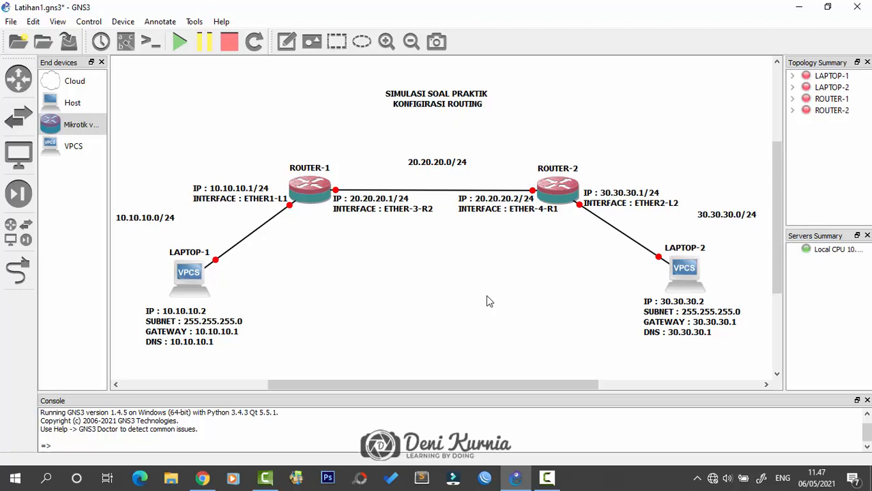
- Minimize the GNS3 topology window to show the desktop
click(797, 6)
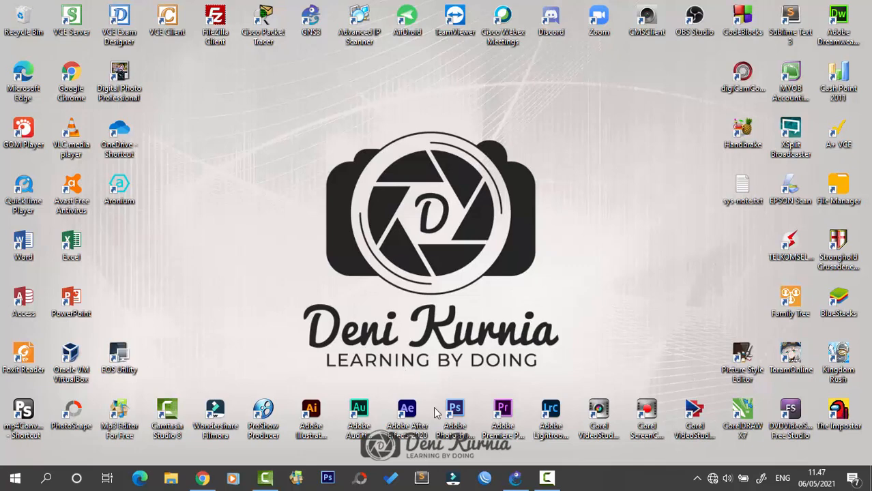
click(515, 479)
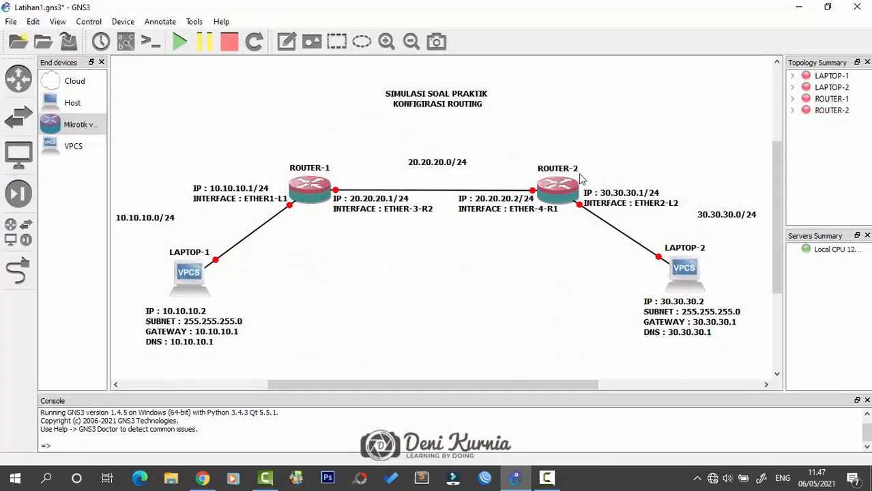
click(793, 7)
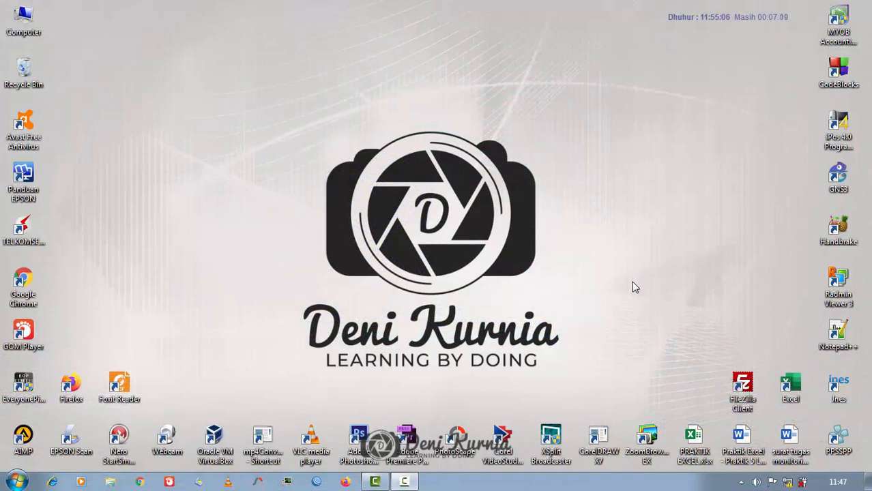
key(super)
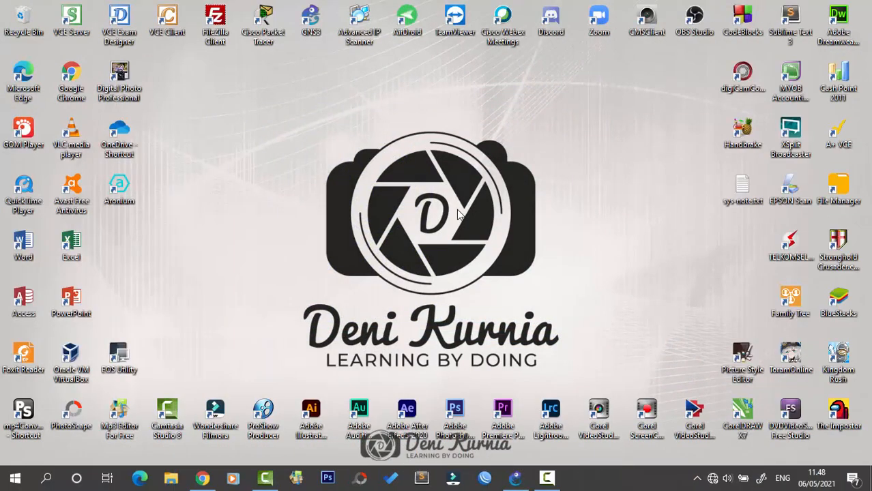
key(super)
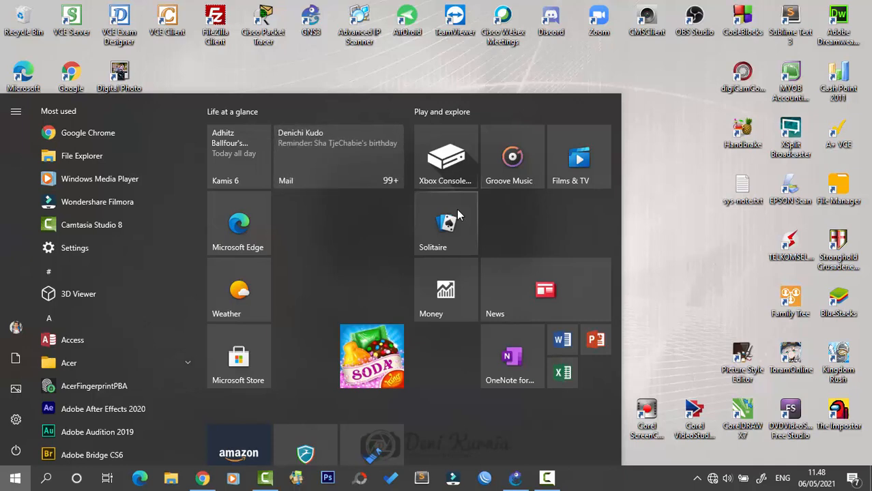
key(Escape)
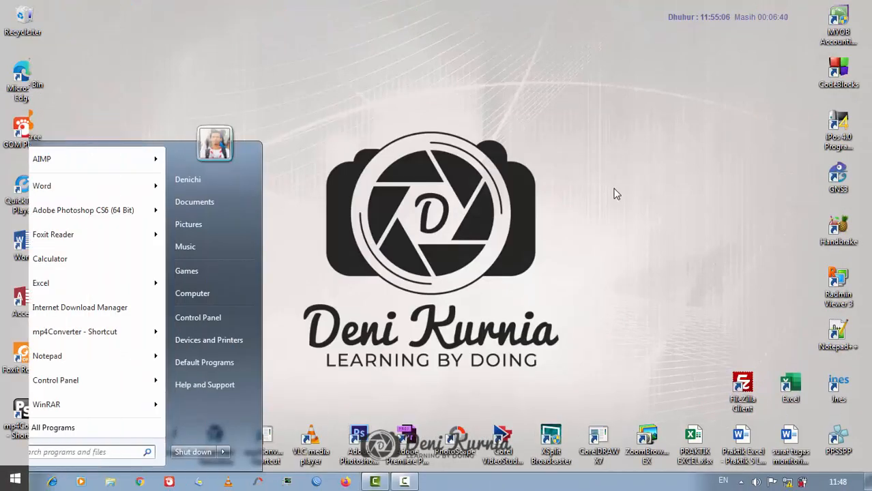
key(Escape)
right_click(615, 191)
click(628, 227)
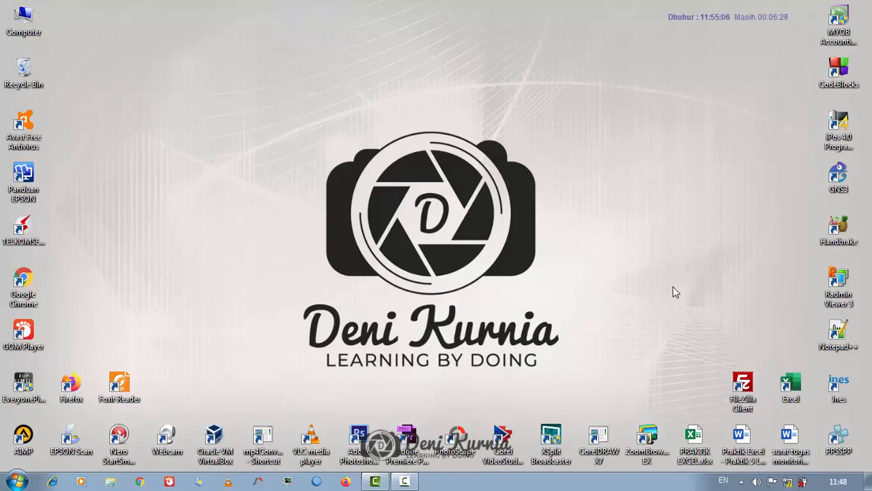
- Examine the Local Area Connection among the network adapters in Windows network settings, and close the window
click(788, 484)
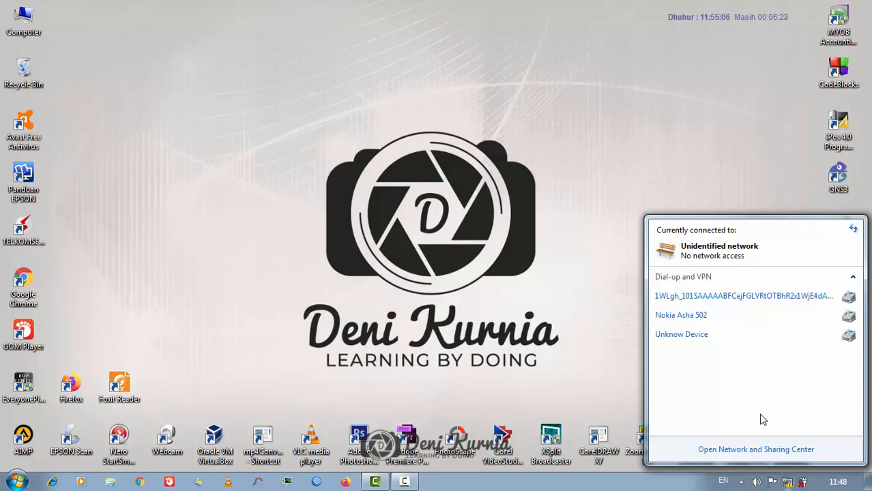
click(756, 450)
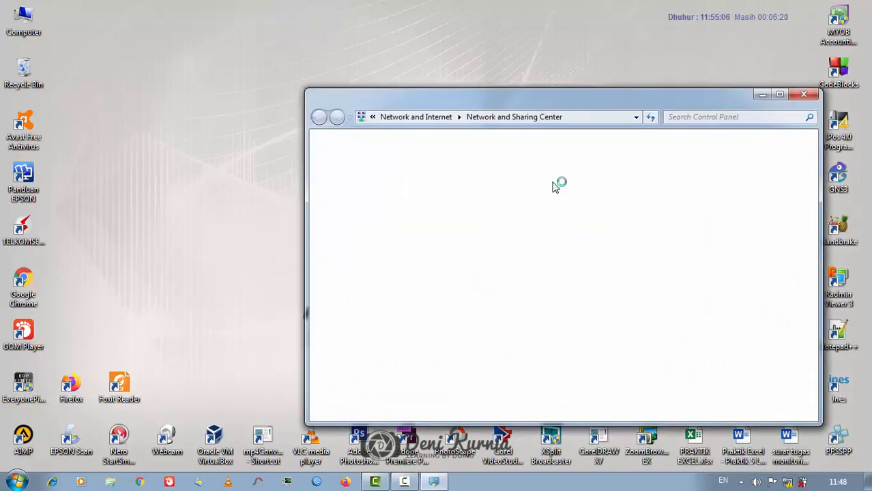
click(402, 166)
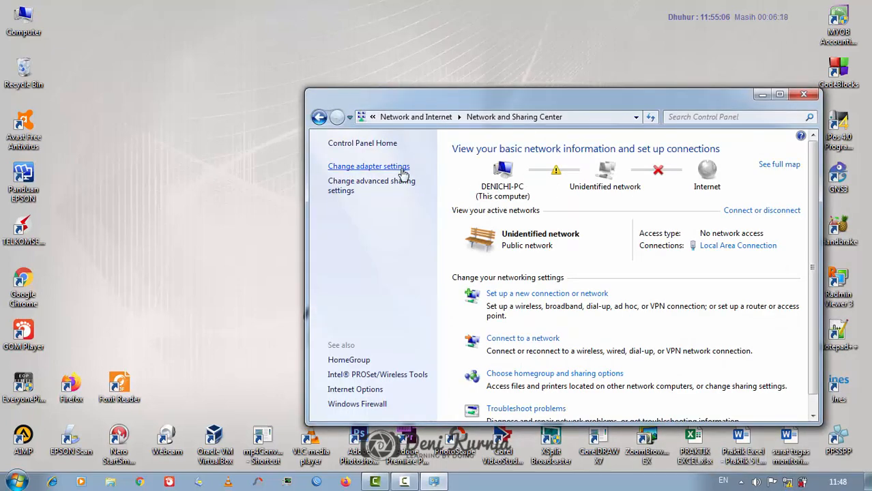
click(401, 207)
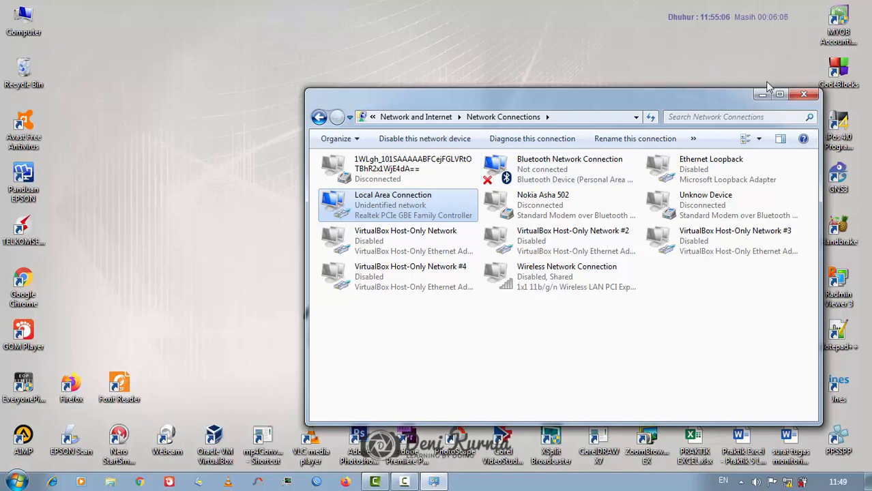
click(803, 95)
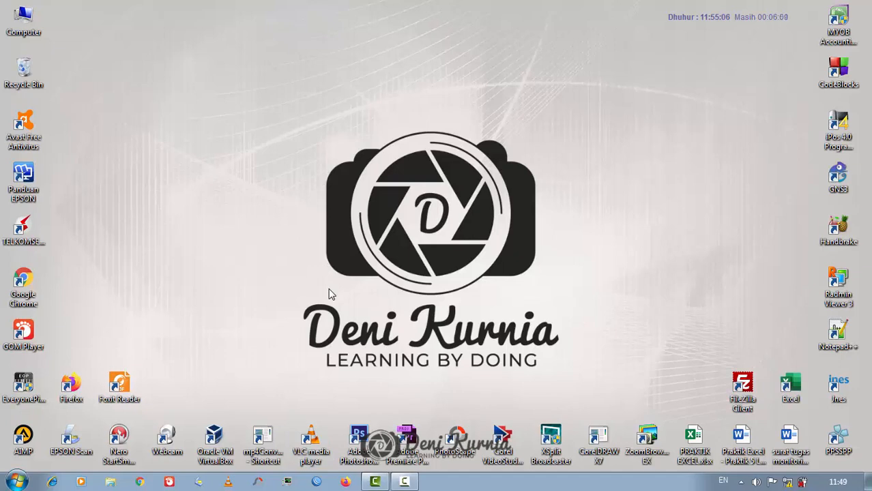
- Switch to WinBox, refresh the neighbors, connect to the MikroTik RB941-2nD by MAC address as admin, and maximize the session window
click(317, 482)
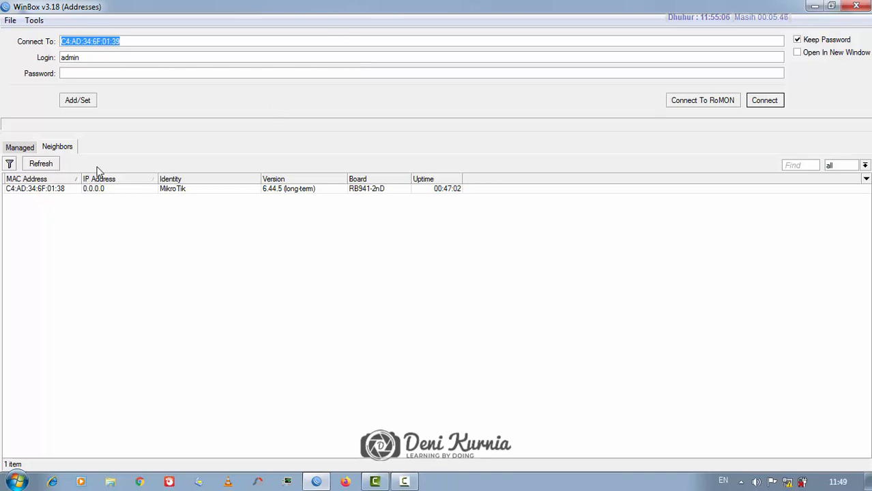
click(57, 167)
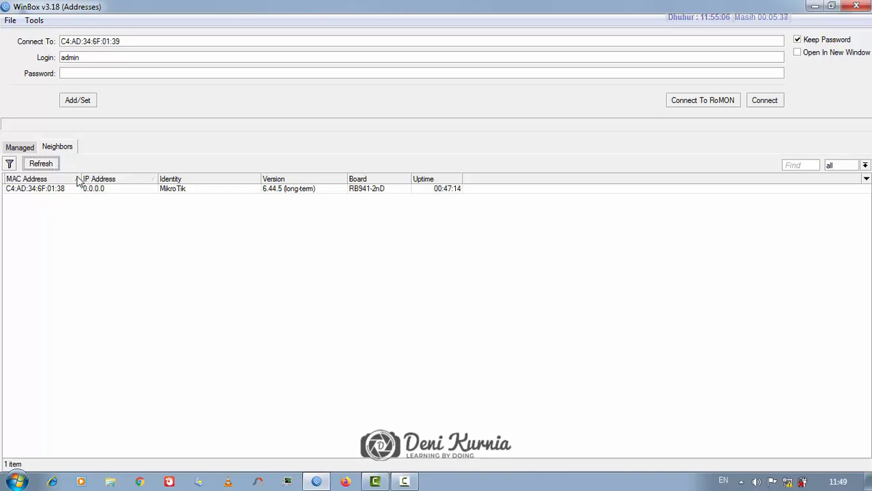
click(45, 191)
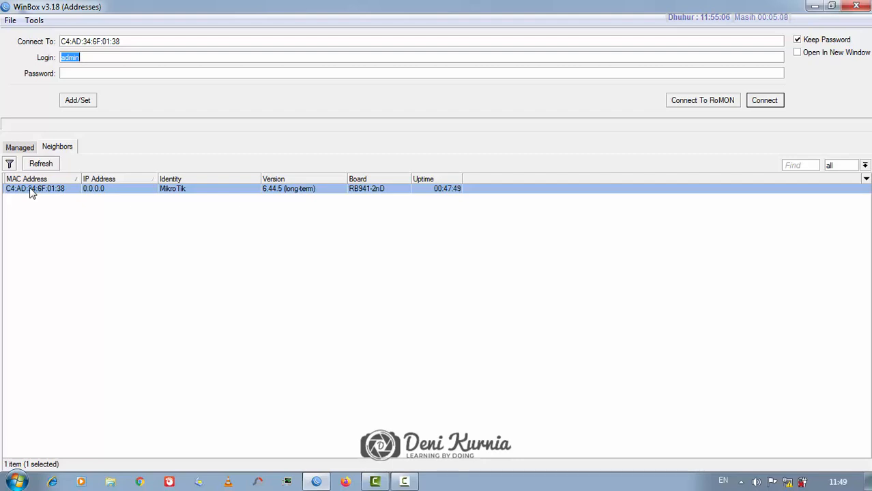
key(Tab)
click(769, 100)
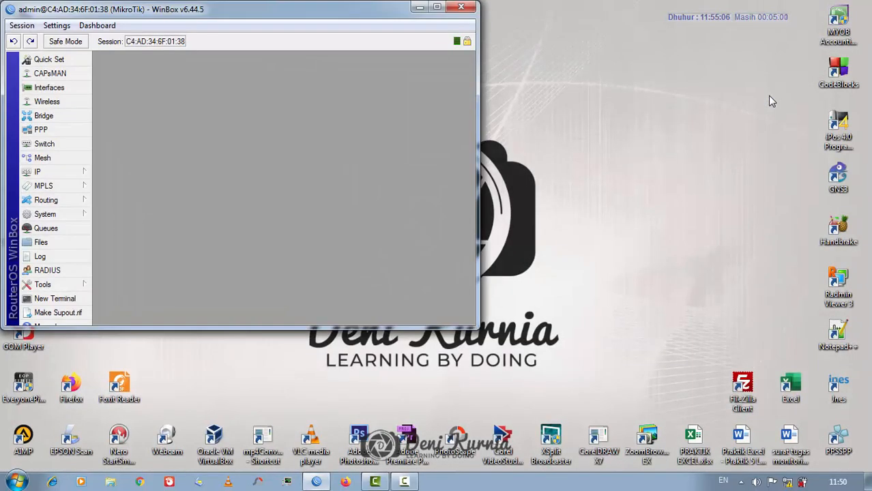
click(431, 8)
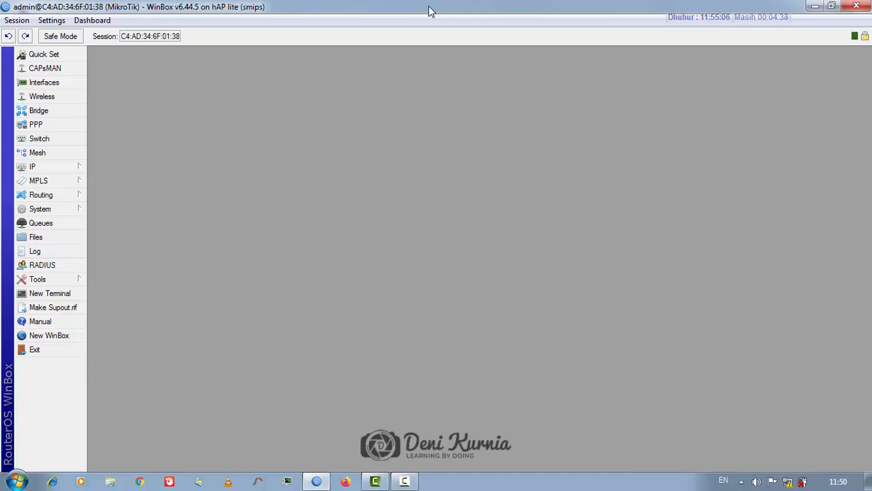
- Set the router's system identity to ROUTER-1
click(66, 213)
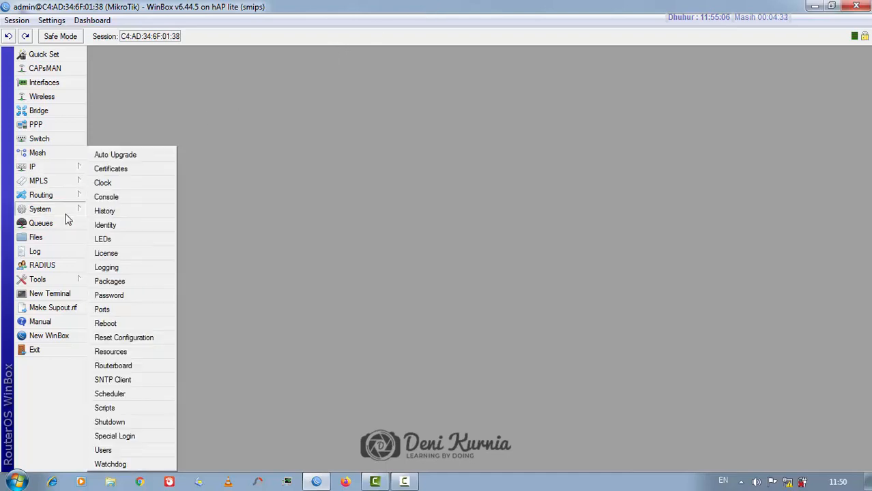
click(101, 226)
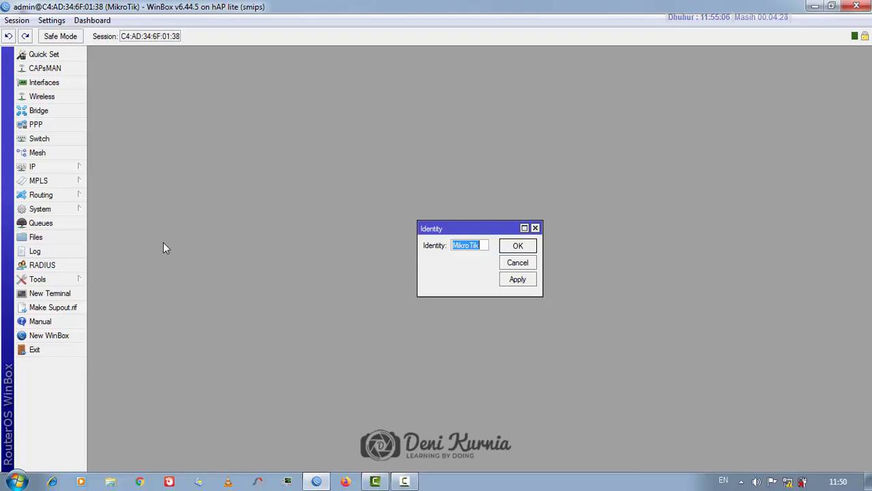
key(BackSpace)
text(ro)
key(BackSpace)
key(BackSpace)
text(ROUTER-1)
key(Return)
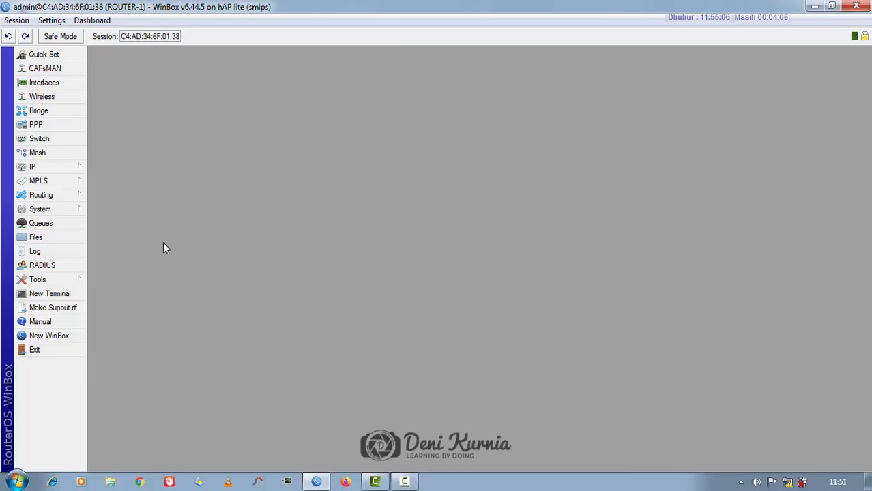
- Rename the router's ether1 interface as ether1-L1
click(73, 84)
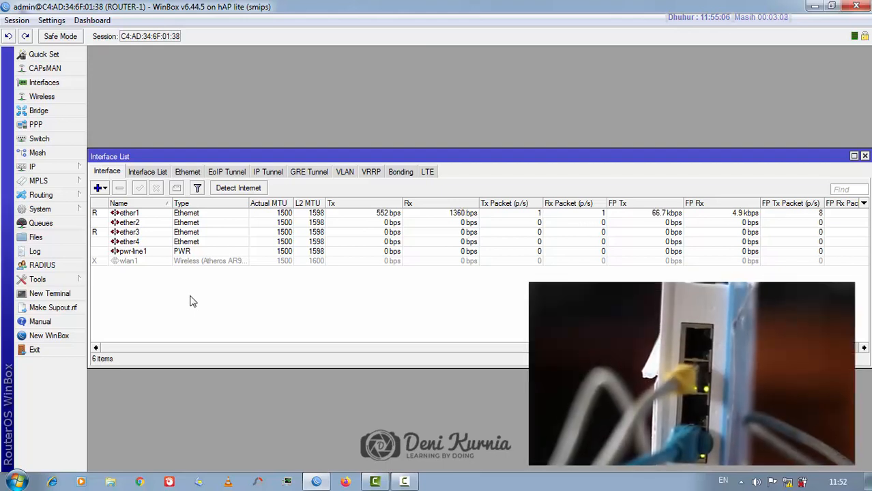
click(136, 214)
double_click(136, 214)
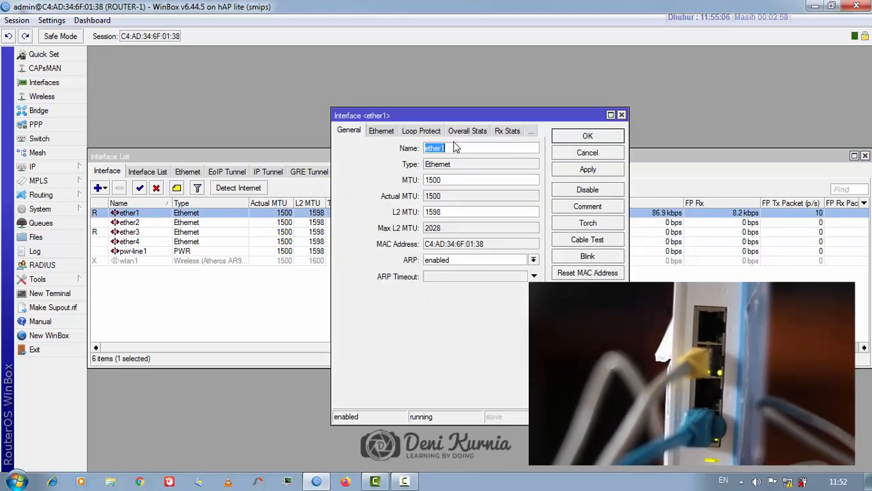
click(456, 150)
text(-)
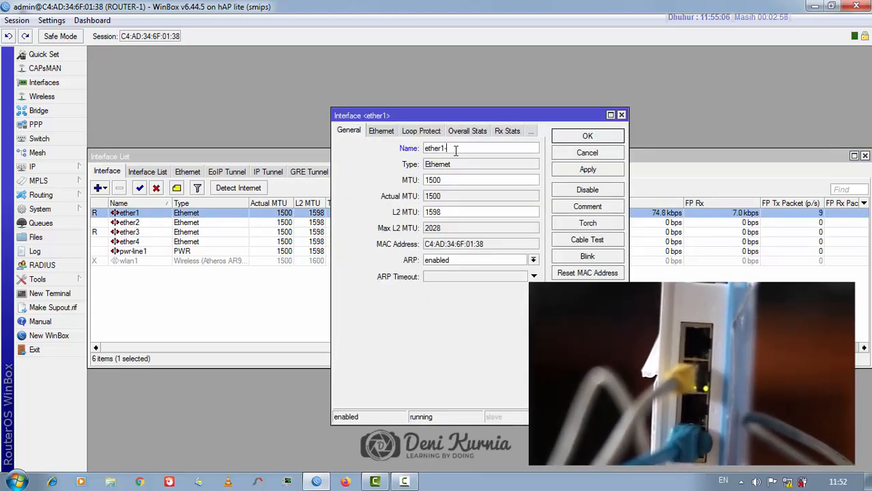
text(L1)
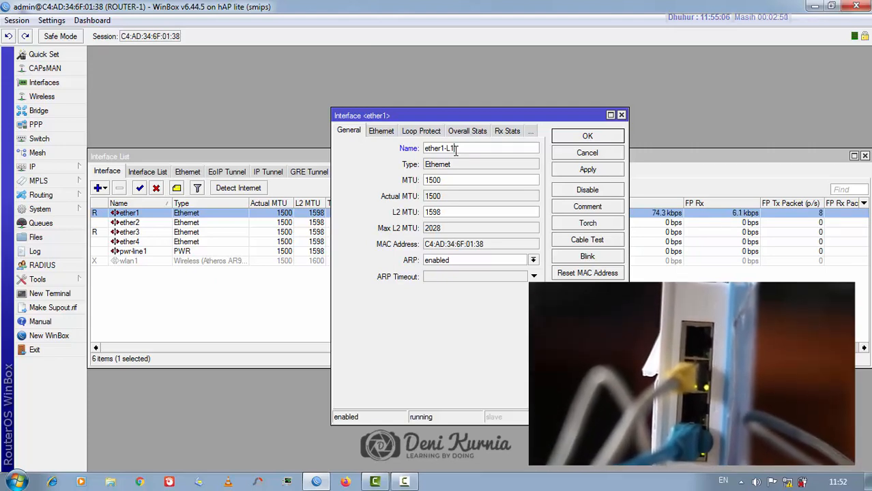
click(573, 136)
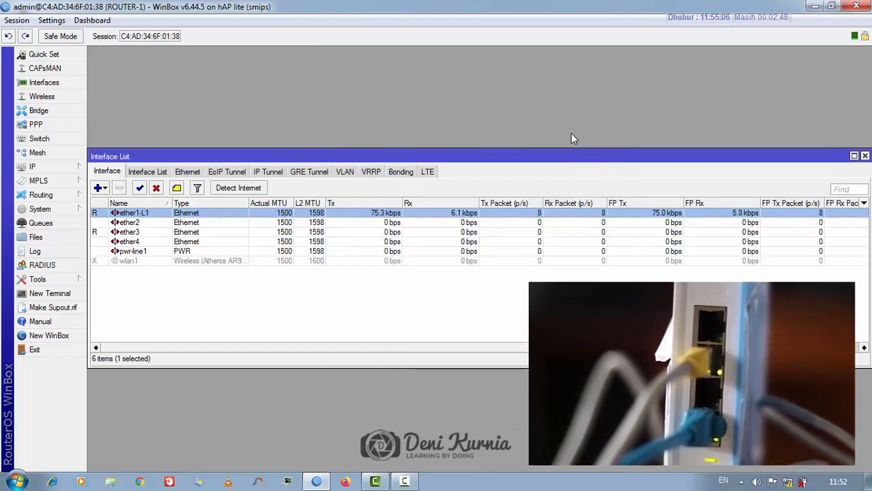
- Rename the router's ether3 interface as ether3-R2
double_click(138, 233)
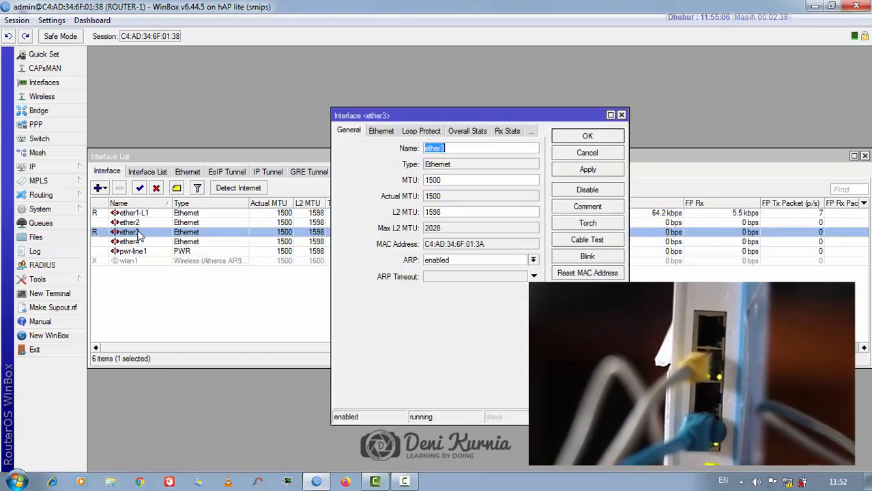
click(460, 146)
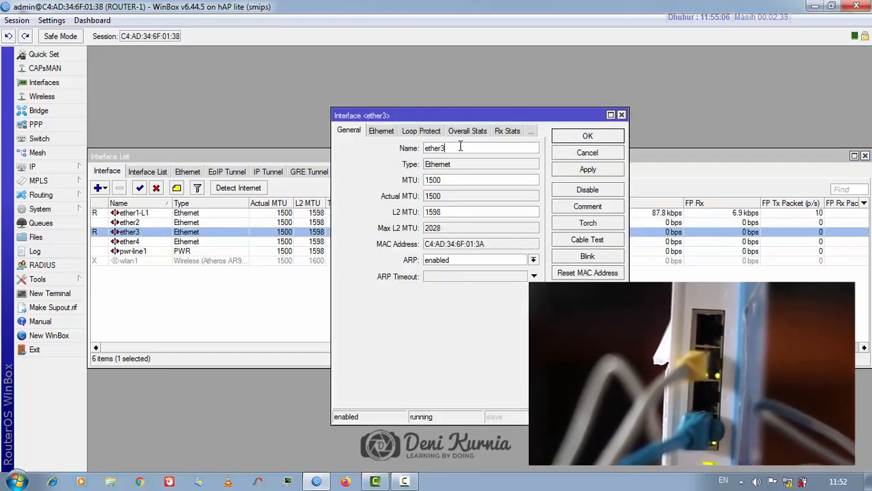
text(-)
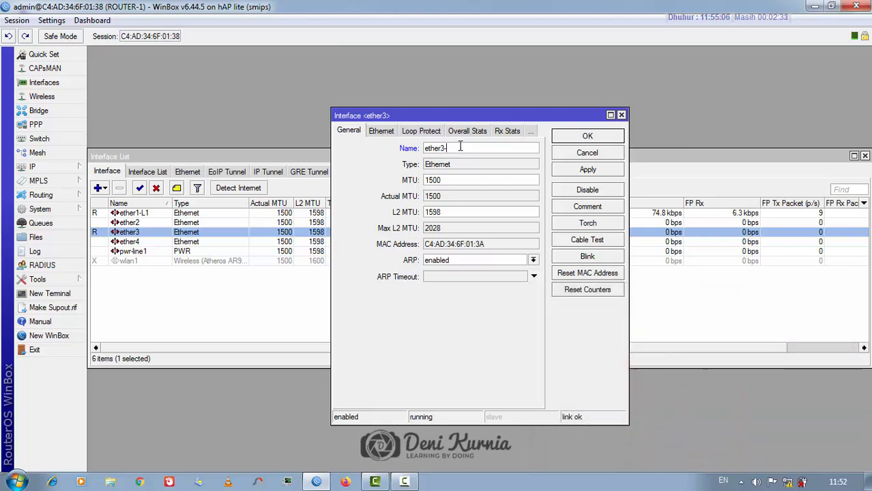
text(R5)
key(BackSpace)
text(2)
click(568, 138)
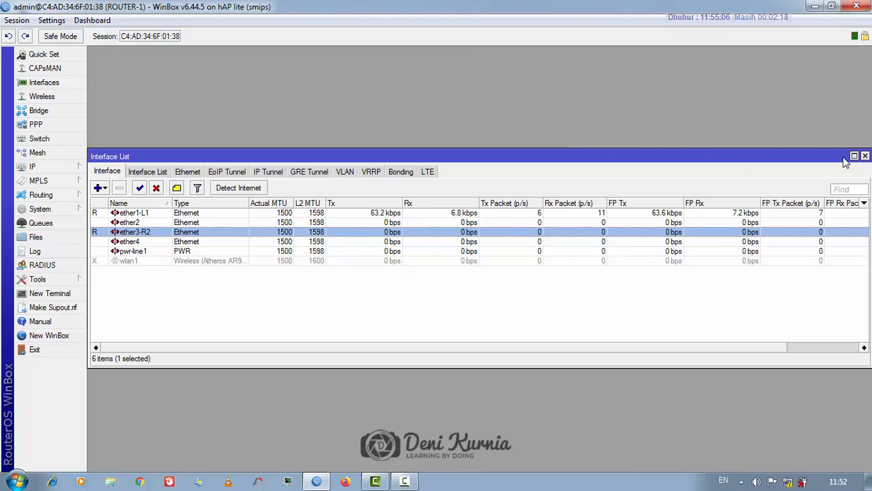
- Close the interface list and add the IP address 10.10.10.1/24 on interface ether1-L1
click(864, 156)
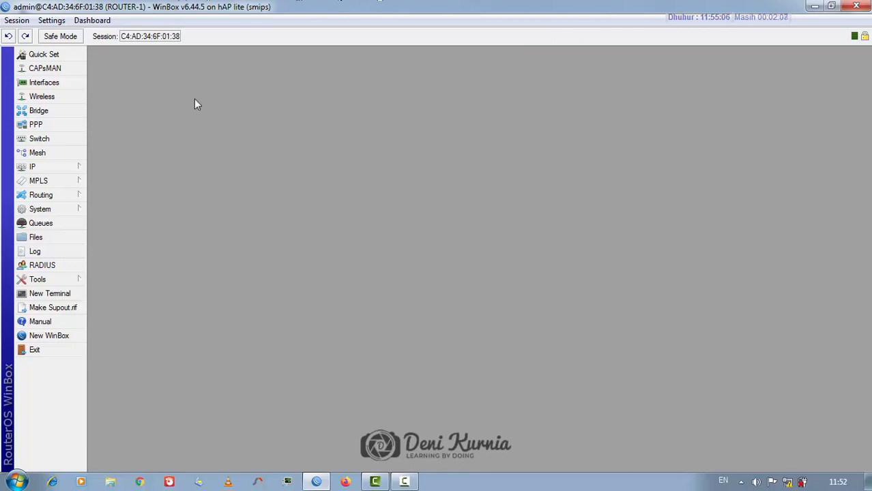
click(80, 169)
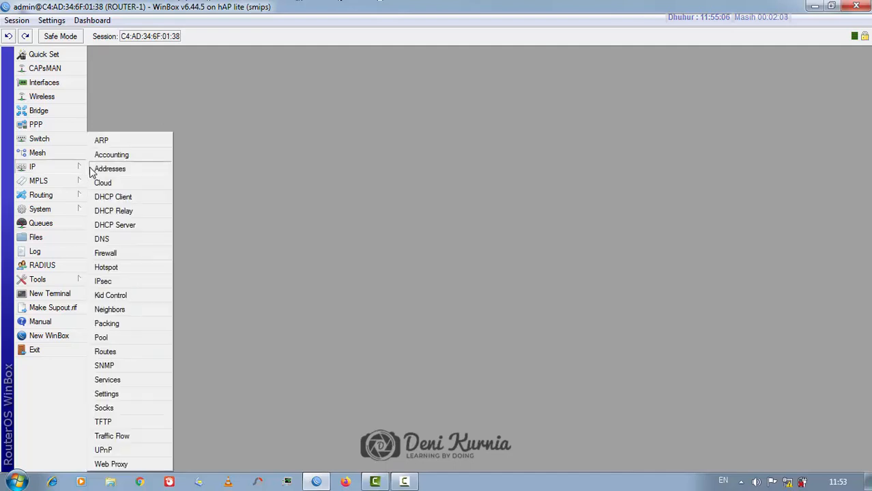
click(94, 169)
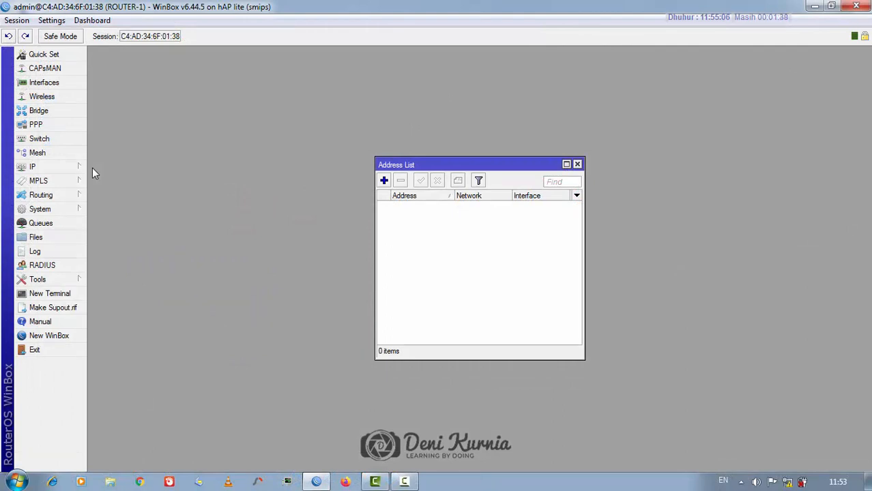
click(384, 182)
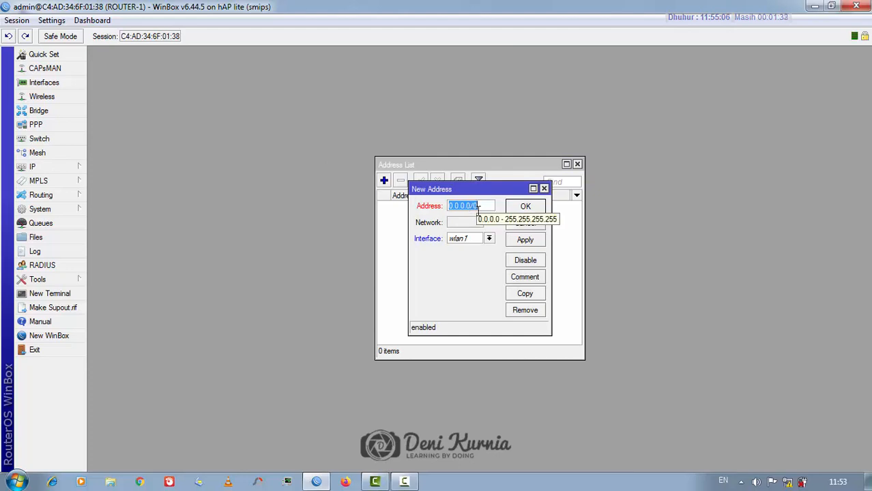
text(1)
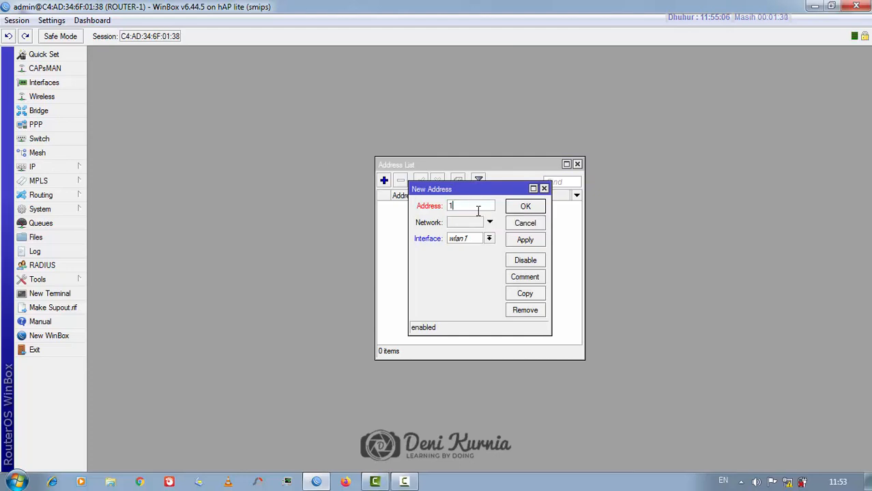
text(0.10.10.1/24)
click(489, 239)
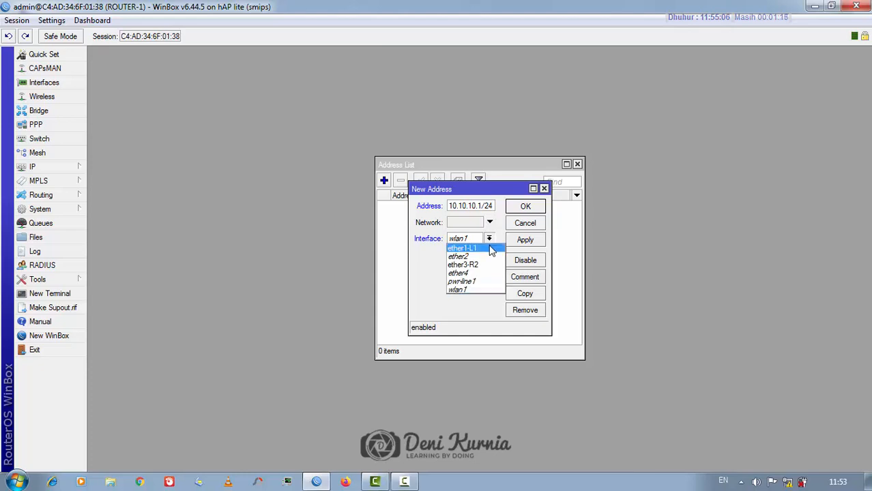
click(492, 248)
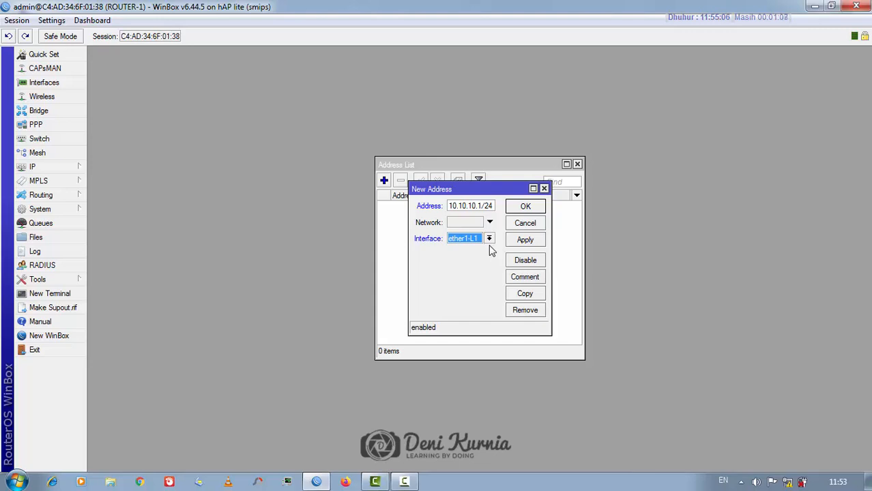
click(525, 206)
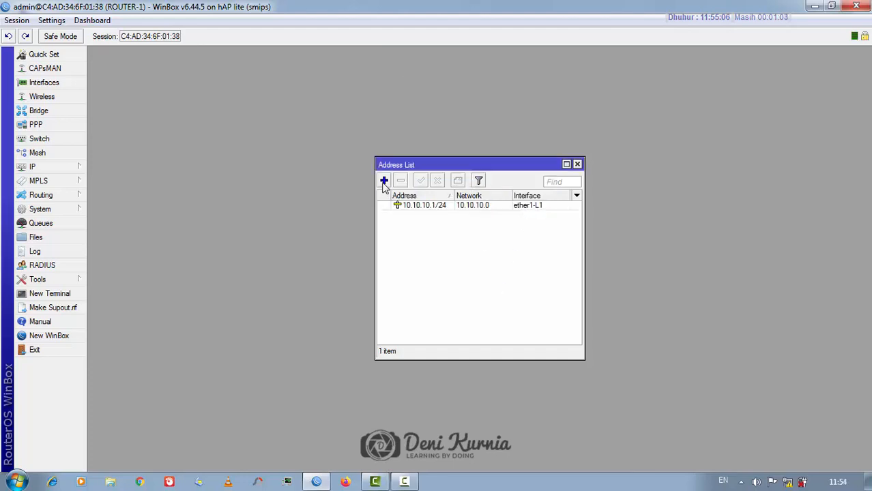
- Add the IP address 20.20.20.1/24 on interface ether3-R2
click(384, 181)
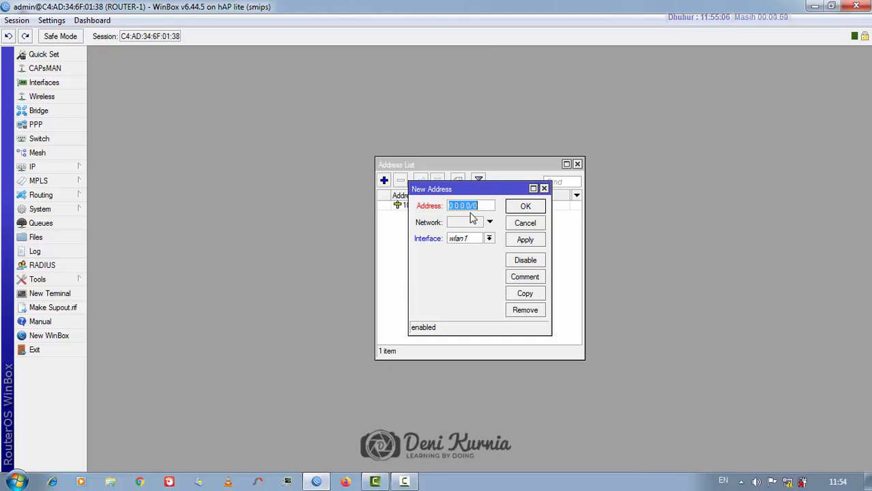
text(20.20.20.1/24)
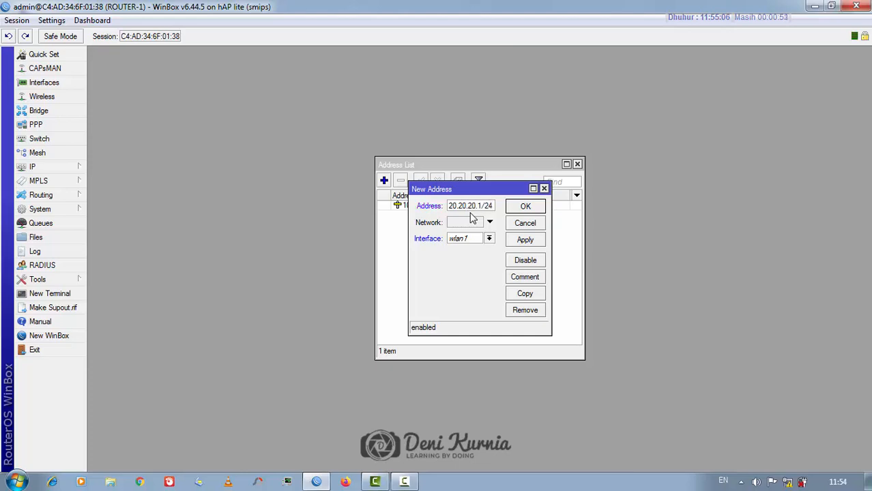
click(476, 241)
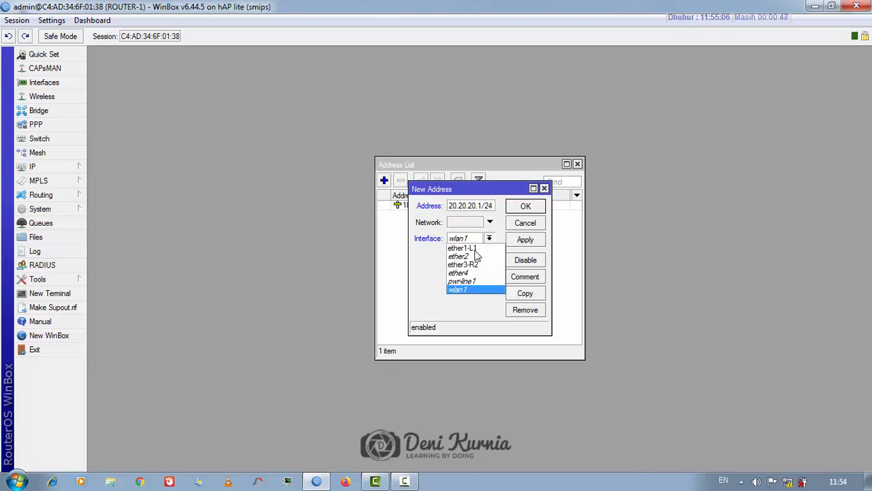
click(478, 265)
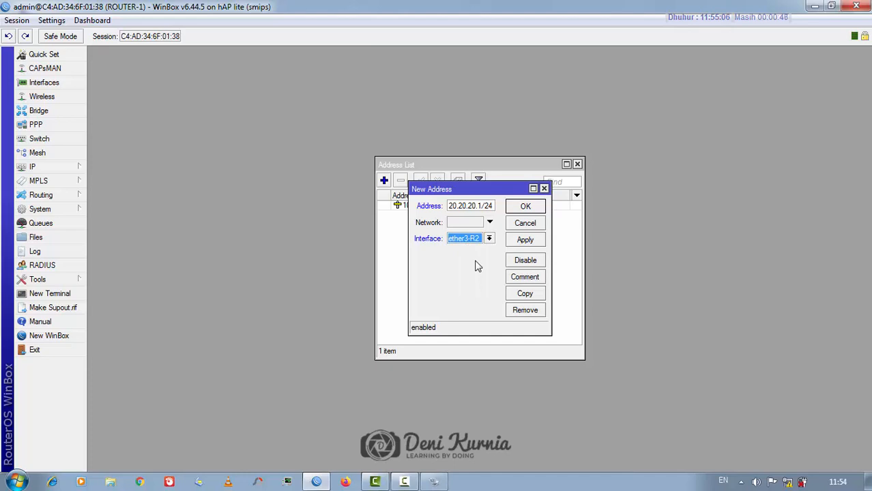
click(520, 207)
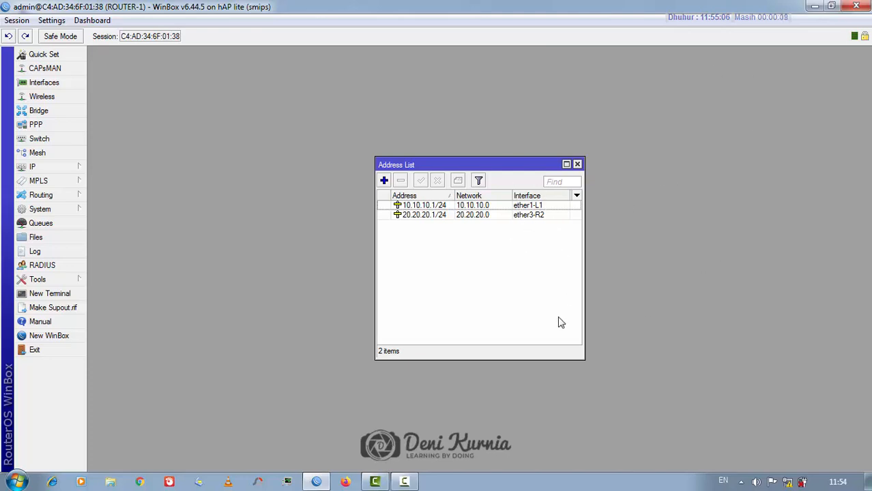
- Minimize WinBox and open the TCP/IPv4 properties of the laptop's Local Area Connection in Windows
click(814, 5)
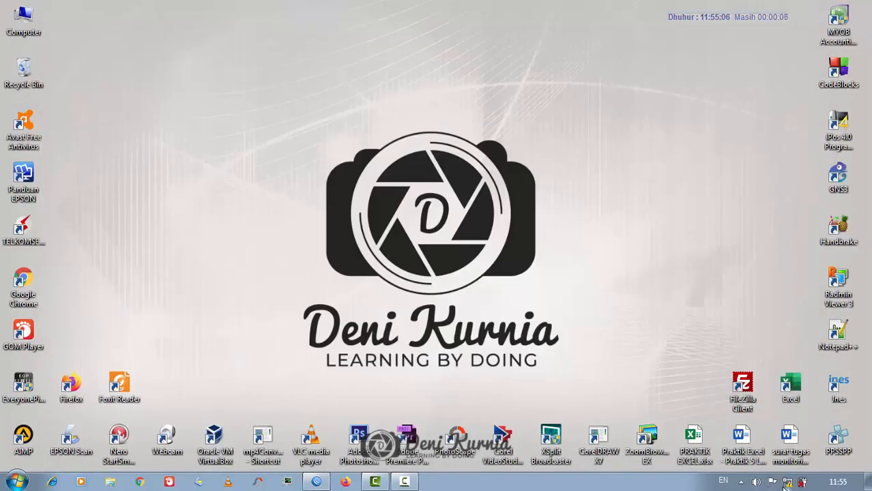
click(785, 482)
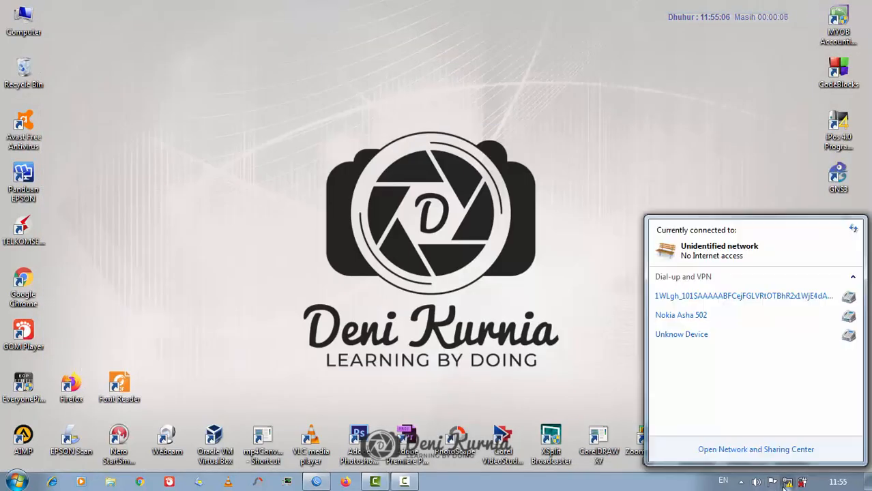
click(776, 450)
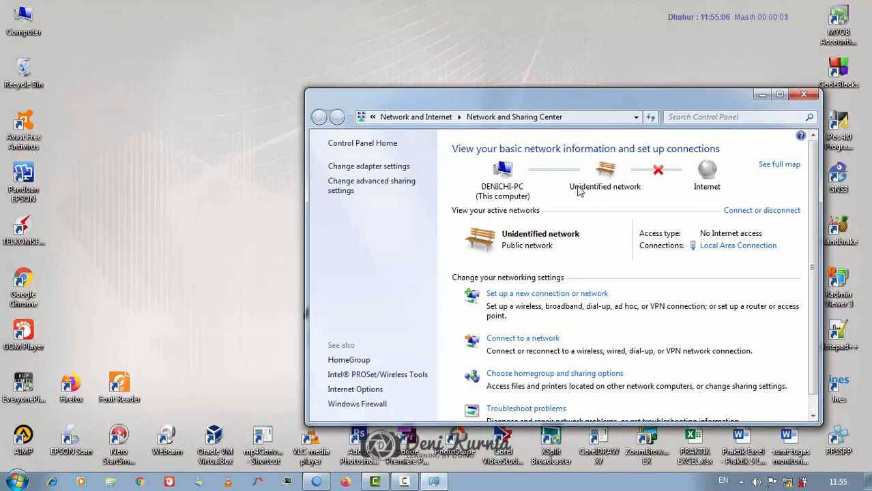
click(405, 168)
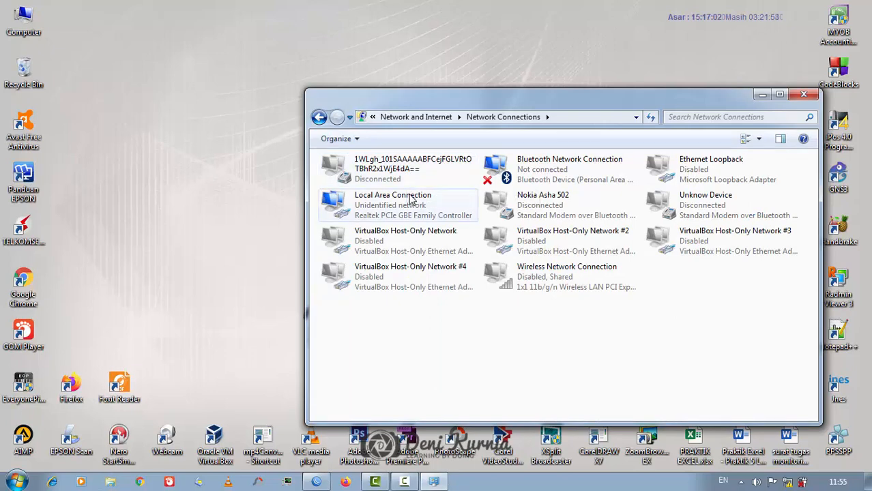
click(410, 198)
double_click(410, 198)
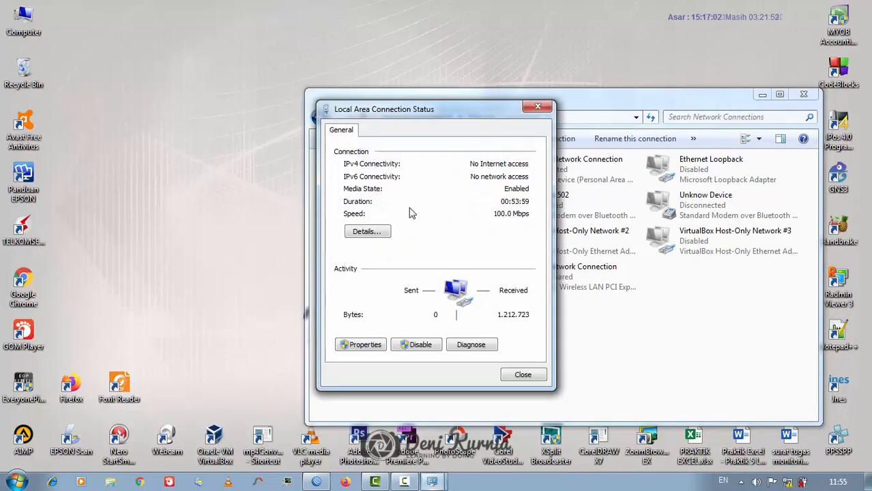
click(367, 345)
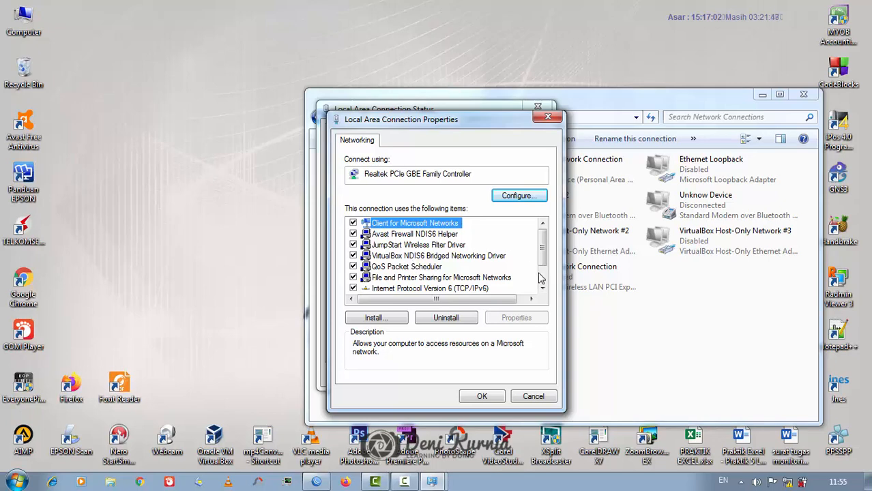
scroll(545, 283, down, 1)
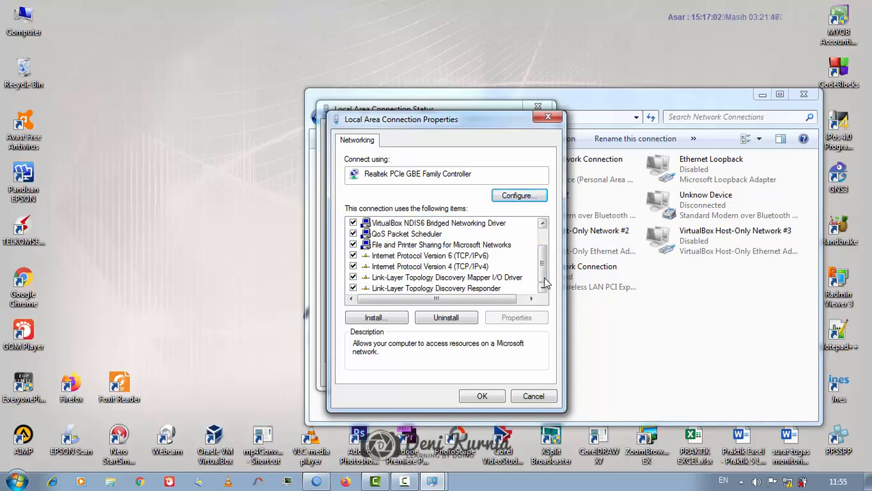
double_click(475, 267)
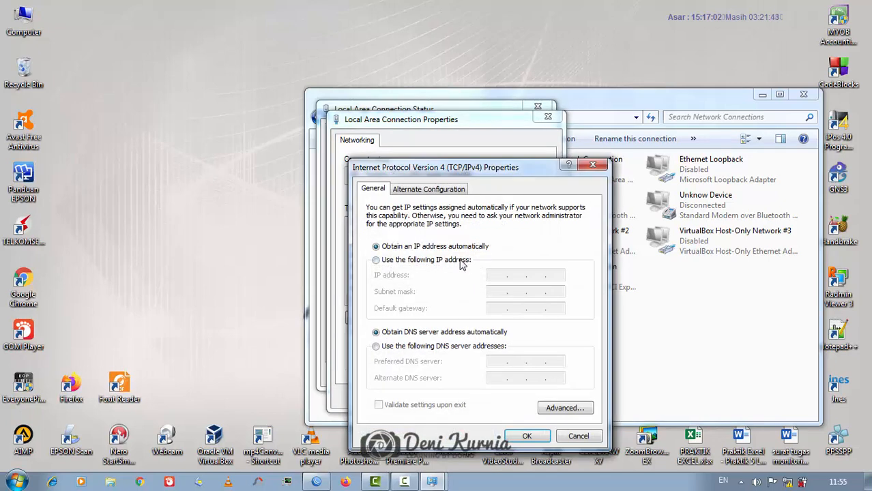
- Assign the Local Area Connection the static IP address 10.10.10.2 with subnet mask 255.255.255.0
click(461, 262)
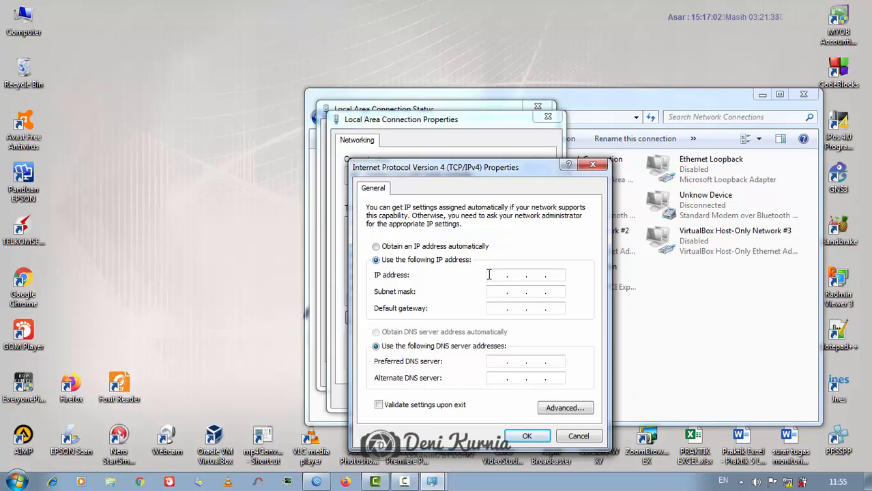
click(489, 275)
text(10.10.10.2)
key(Tab)
key(Tab)
key(BackSpace)
text(255 . )
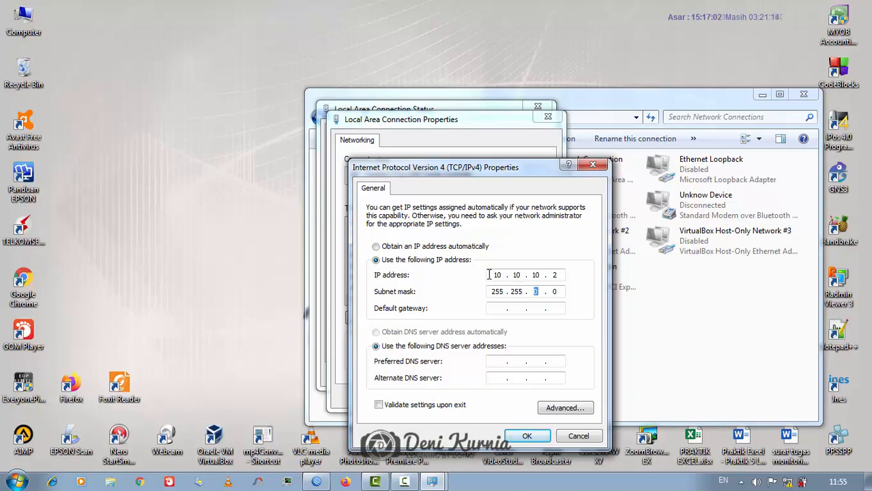
text(255)
key(Tab)
- Set the default gateway and preferred DNS server to 10.10.10.1, apply the settings, and close the connection's dialogs
text(10 )
text(. 10 )
text(. 19)
key(BackSpace)
key(BackSpace)
text(10 . 1)
key(Tab)
key(Tab)
text(10 . 10 . 10 . 1)
click(524, 437)
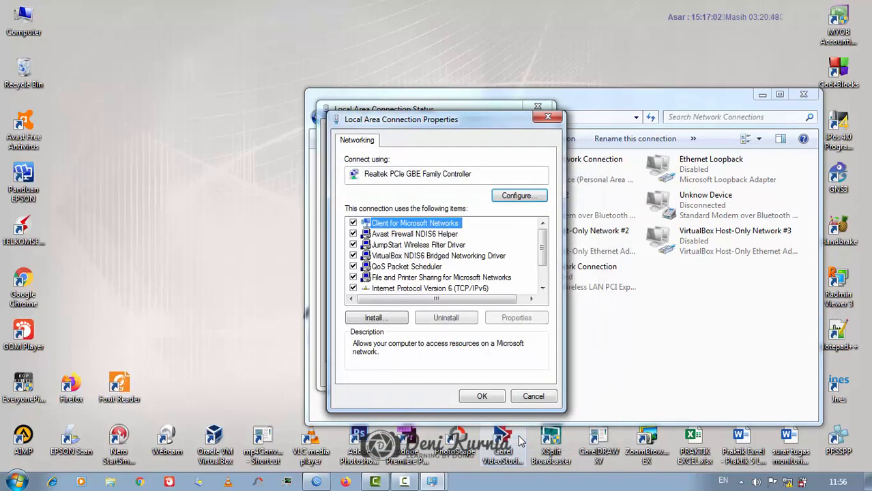
click(482, 397)
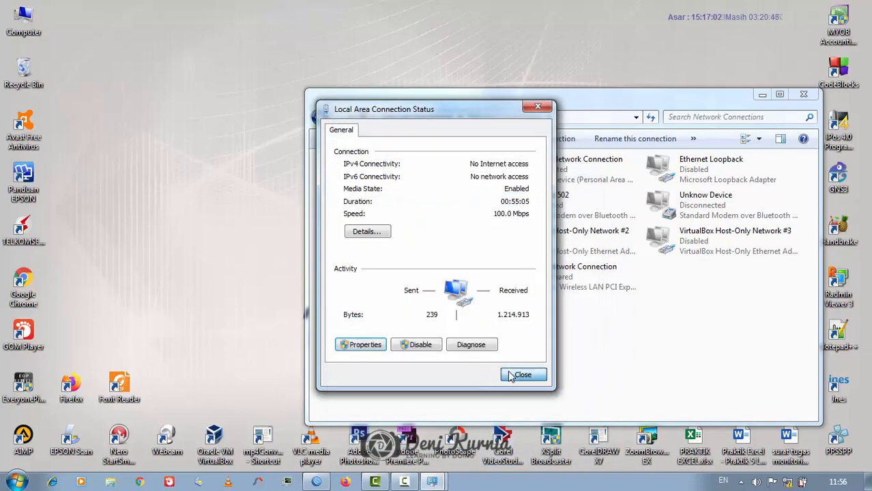
click(520, 375)
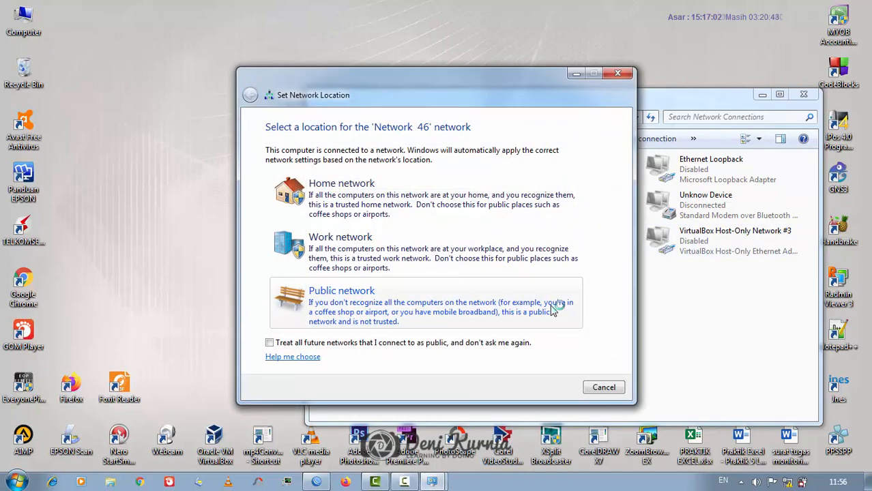
- Set the new network's location to Public network and close the Network Connections window
click(554, 309)
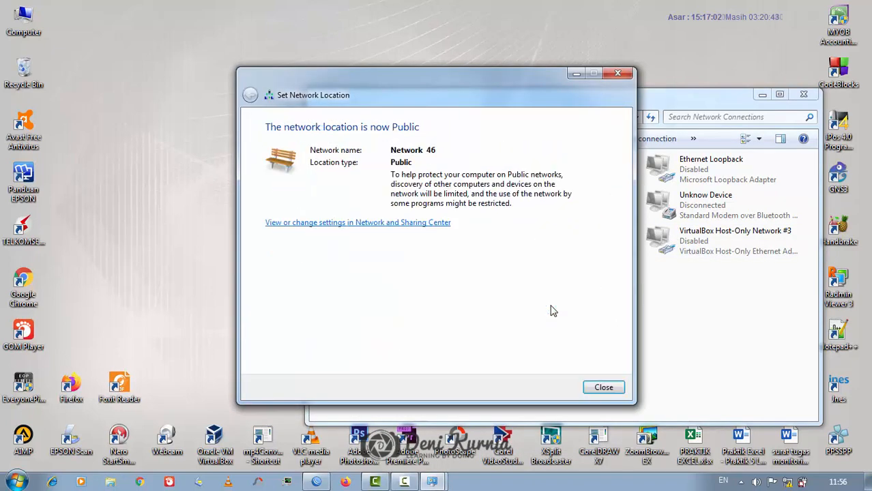
click(603, 387)
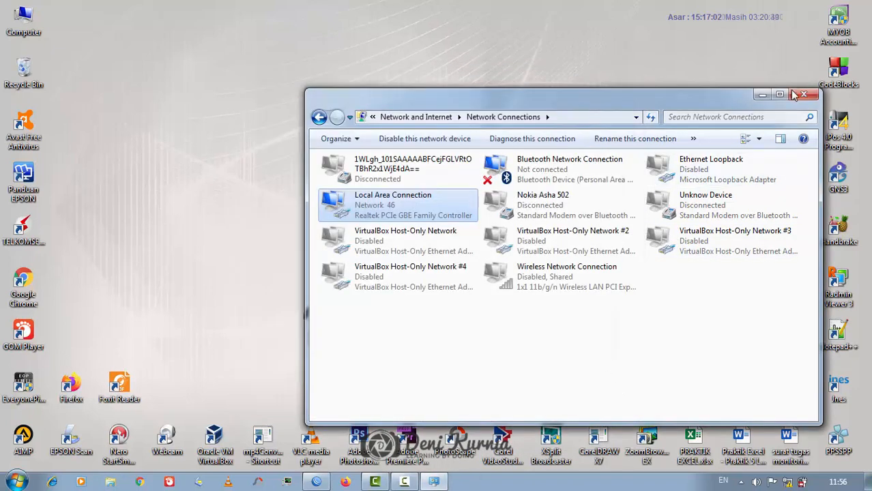
click(802, 95)
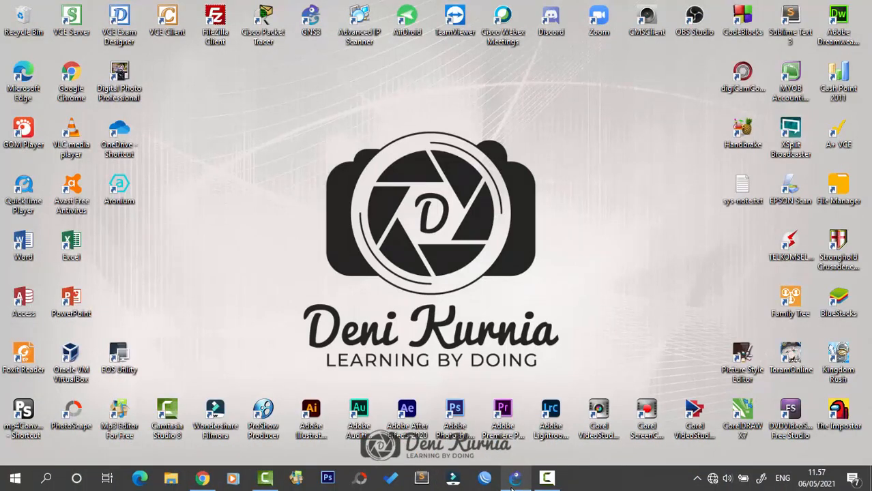
key(super)
key(super)
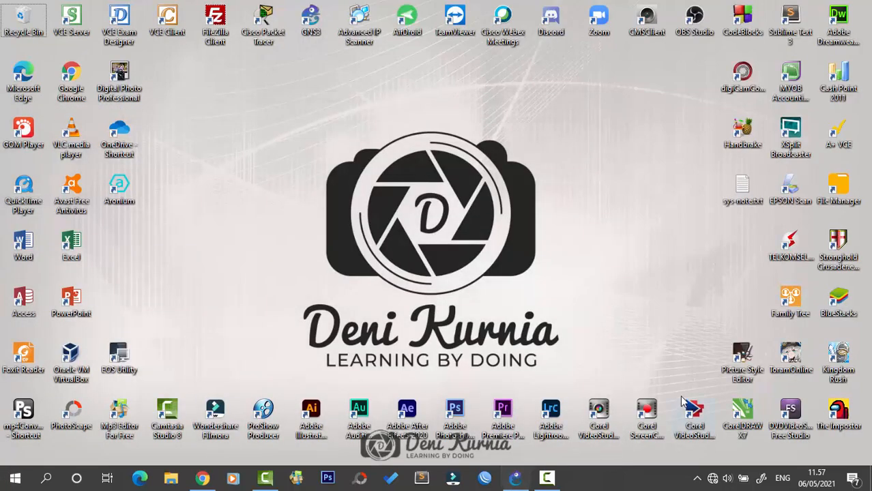
right_click(341, 259)
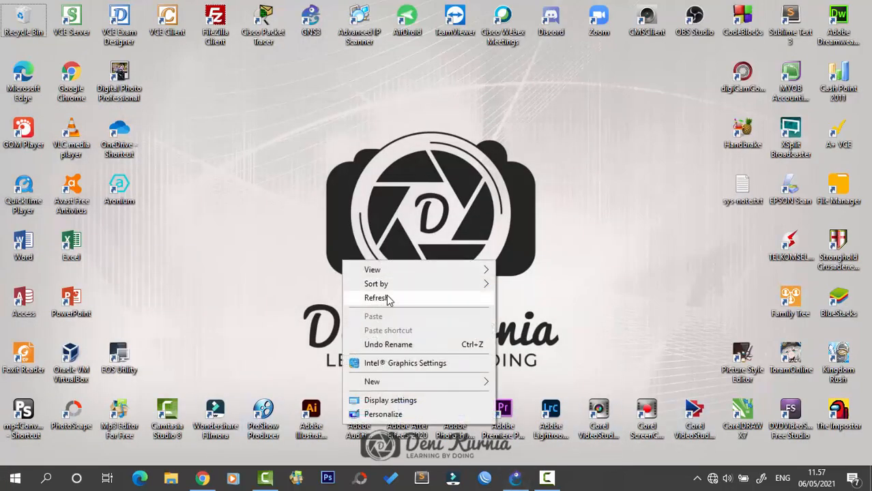
click(388, 300)
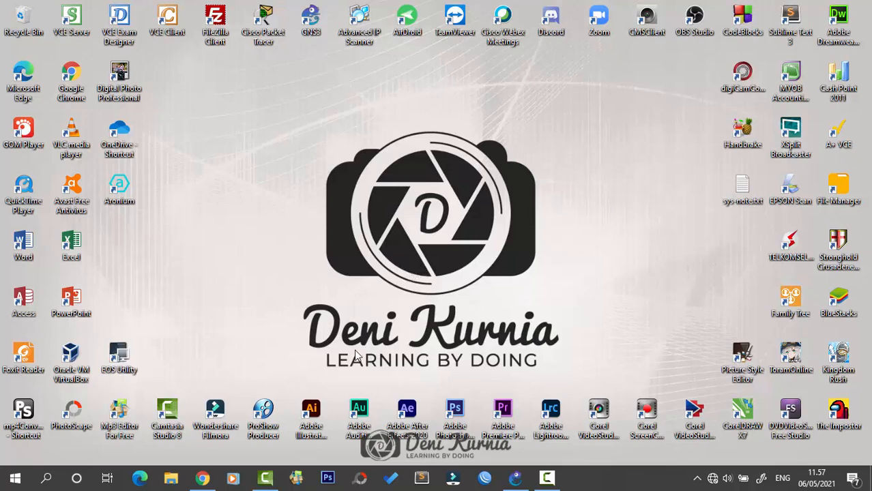
- Switch to WinBox, refresh the neighbor list, and check the Ethernet adapter's status in Windows Network Connections before returning to WinBox
click(486, 480)
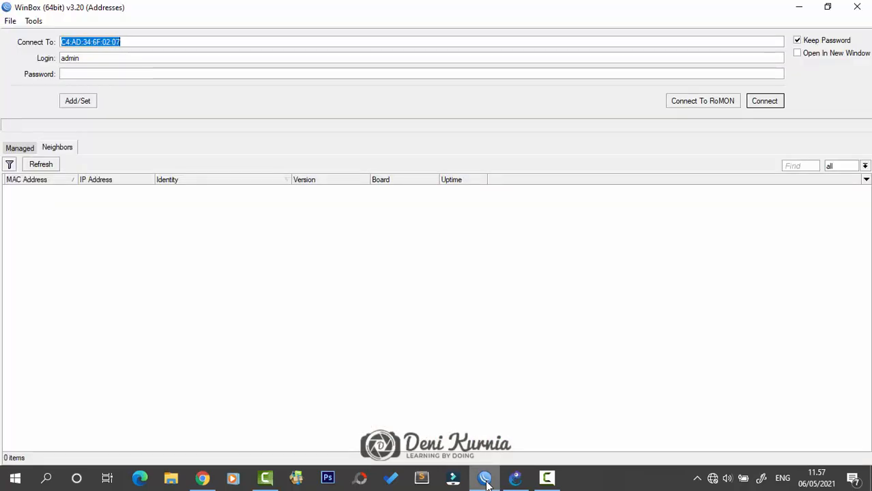
click(54, 168)
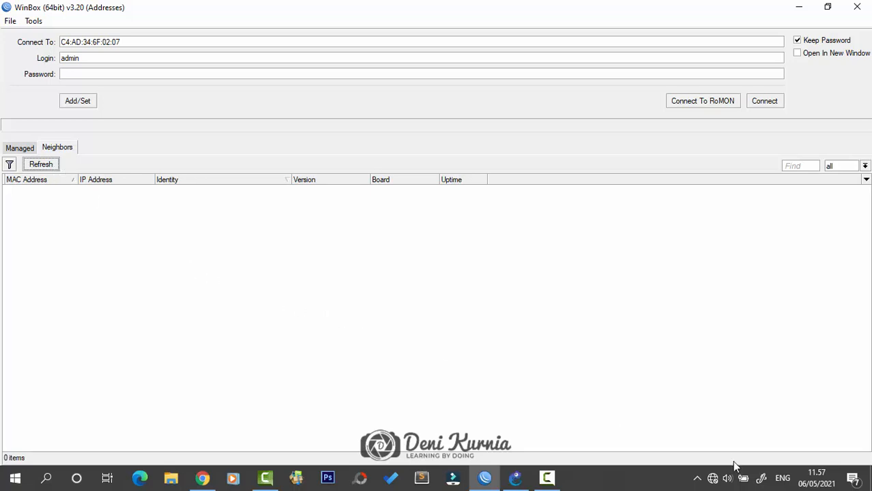
click(712, 478)
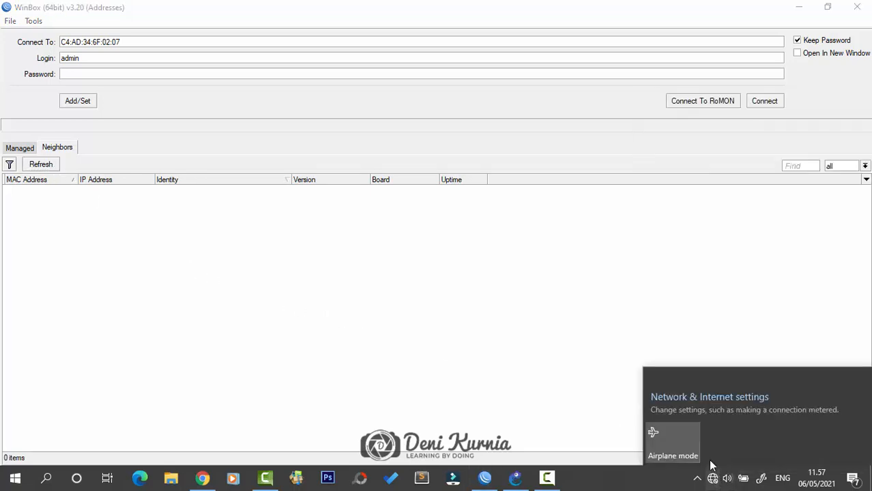
click(707, 412)
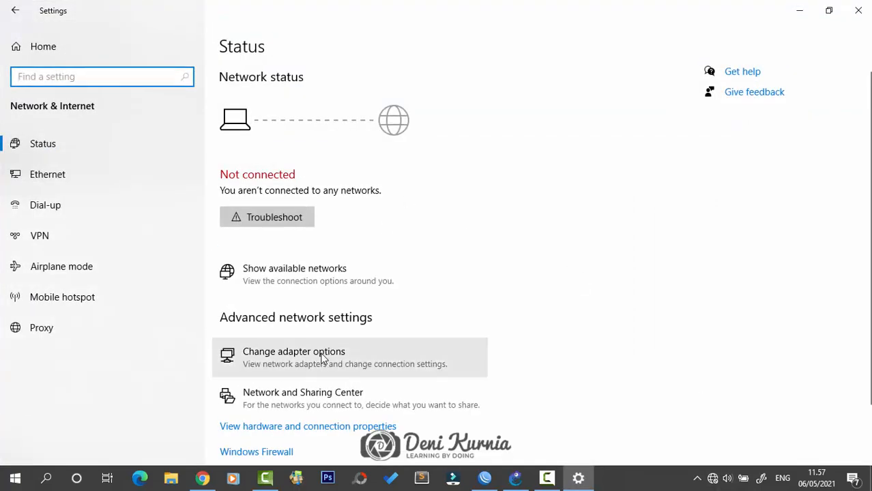
click(322, 353)
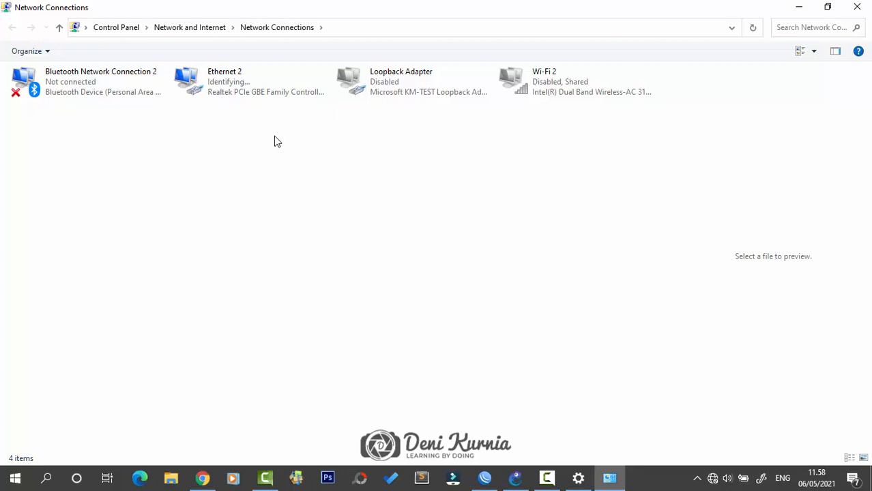
click(798, 8)
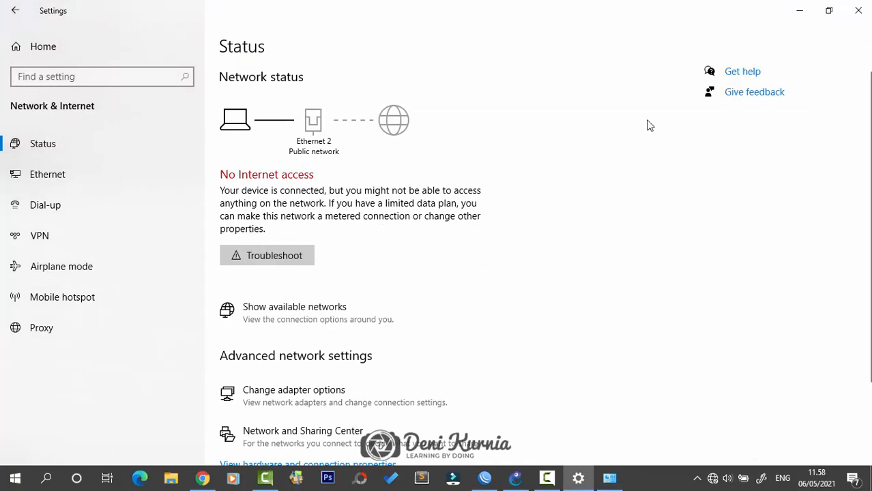
click(798, 8)
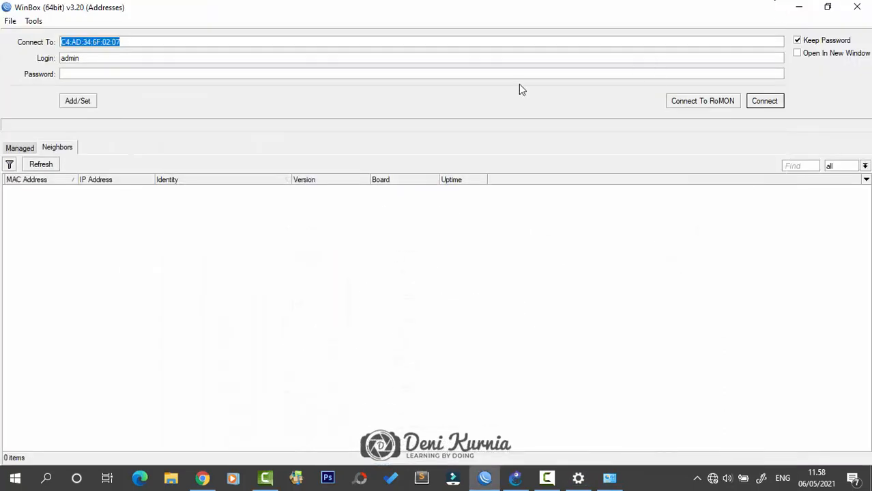
- Refresh the neighbor list and connect to the discovered RB941-2nD router as admin with a blank password
click(32, 167)
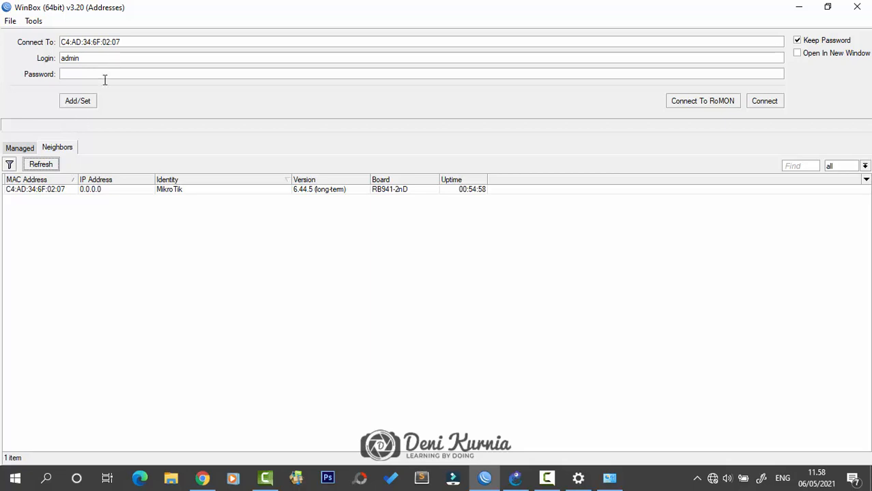
click(56, 192)
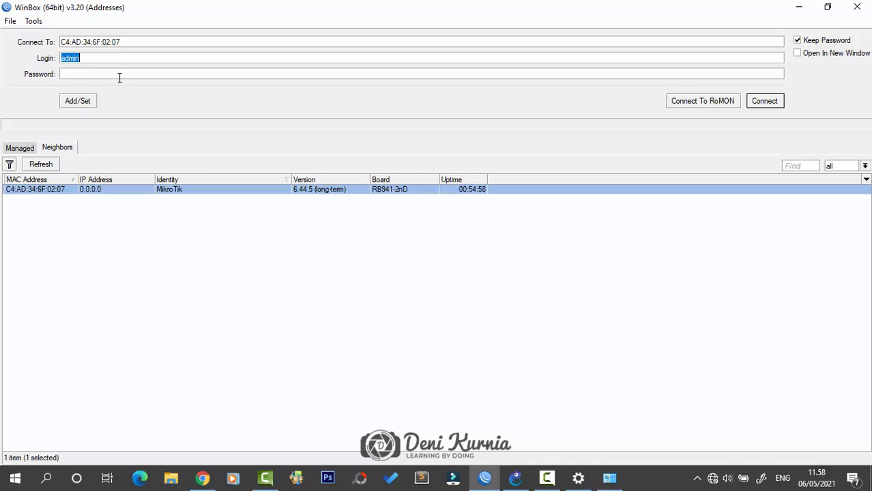
click(120, 77)
click(766, 105)
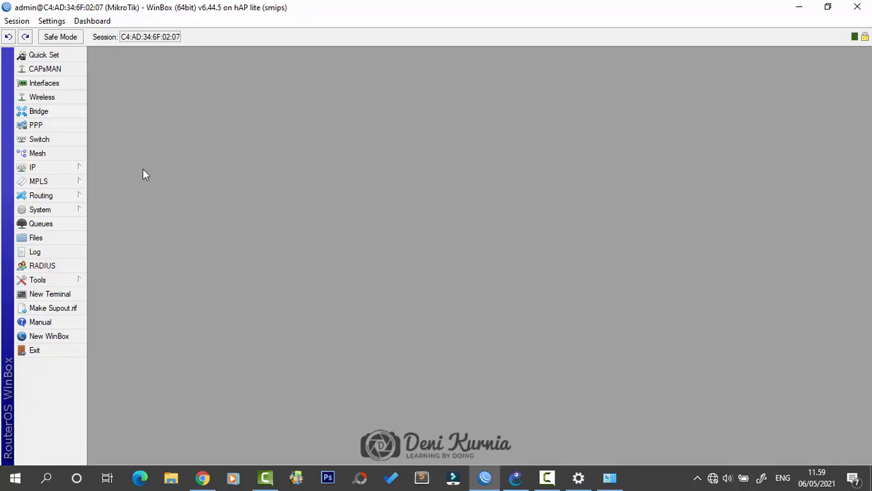
- Set the router's system identity to ROUTER-2
click(82, 210)
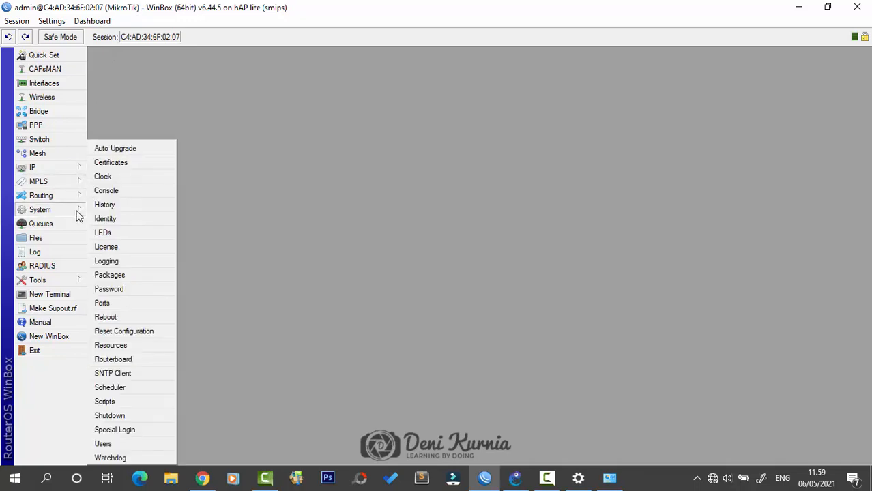
click(104, 219)
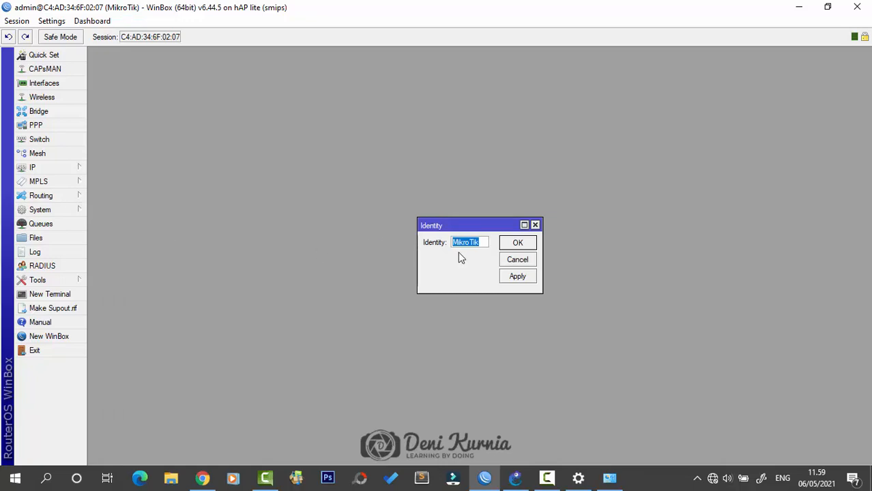
text(R)
text(OUTER)
text(-2)
key(Return)
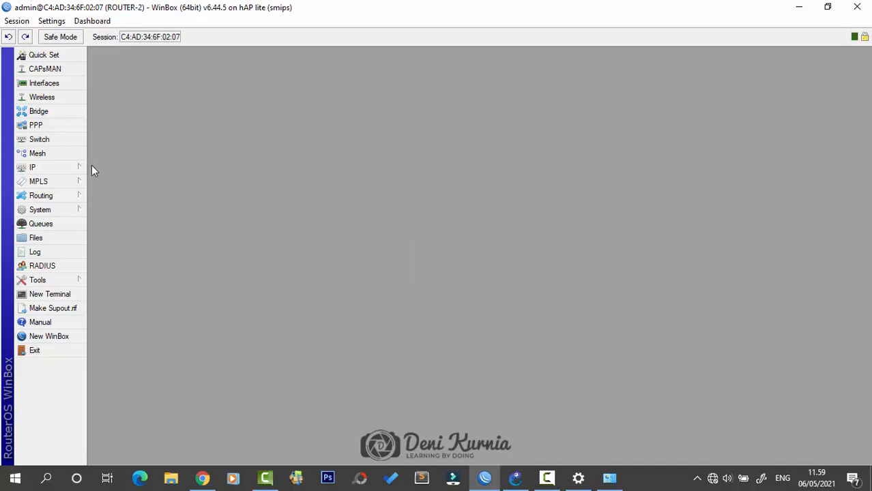
- Open the router's interface list and rename the ether2 interface to ether2-L2
click(58, 86)
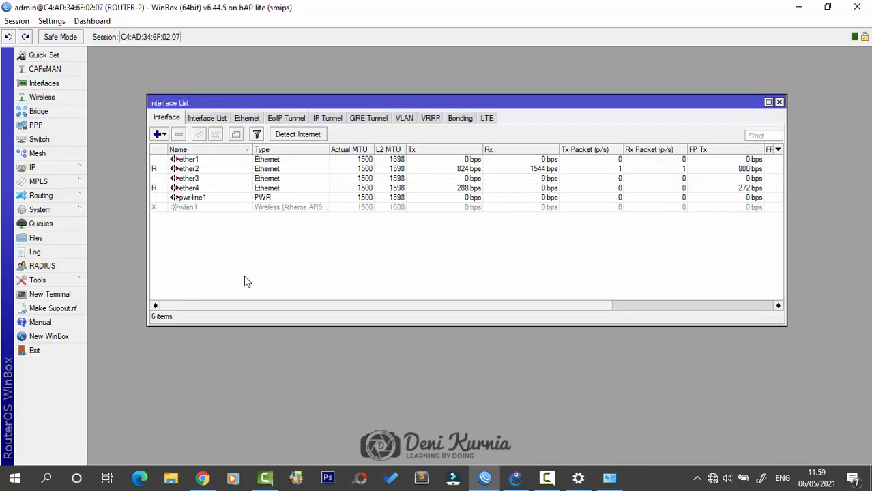
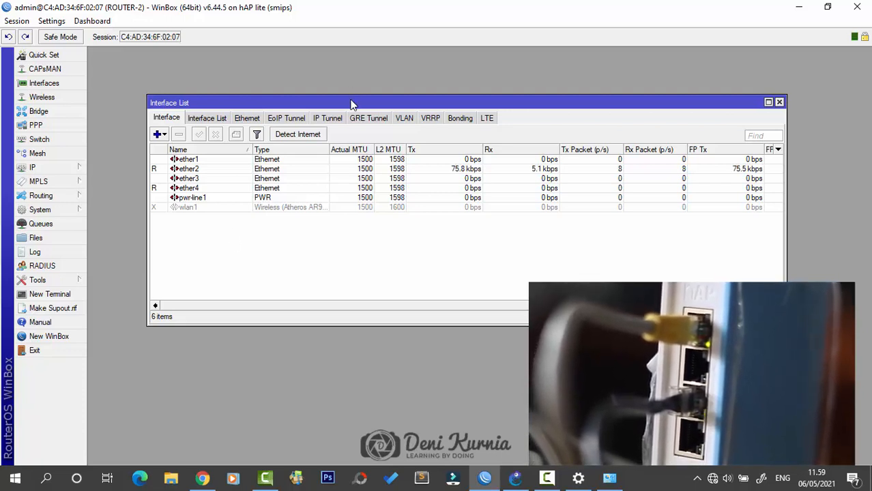
drag(351, 100, 374, 124)
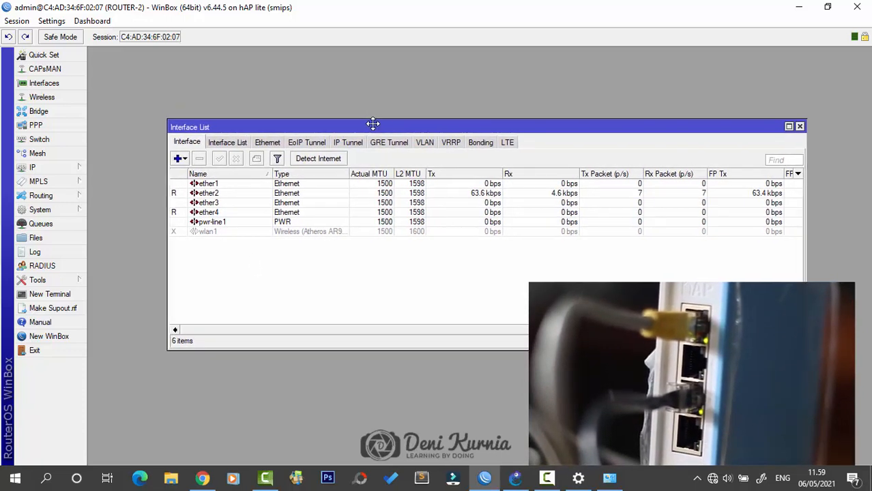
click(220, 195)
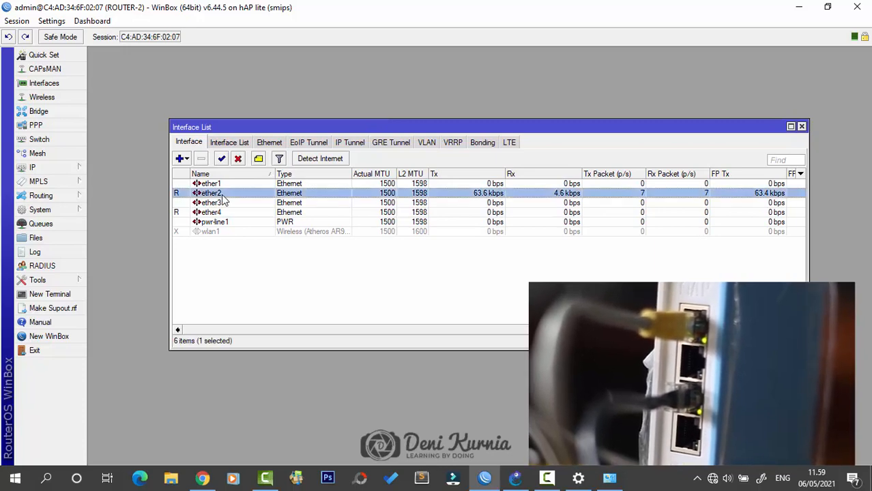
double_click(231, 198)
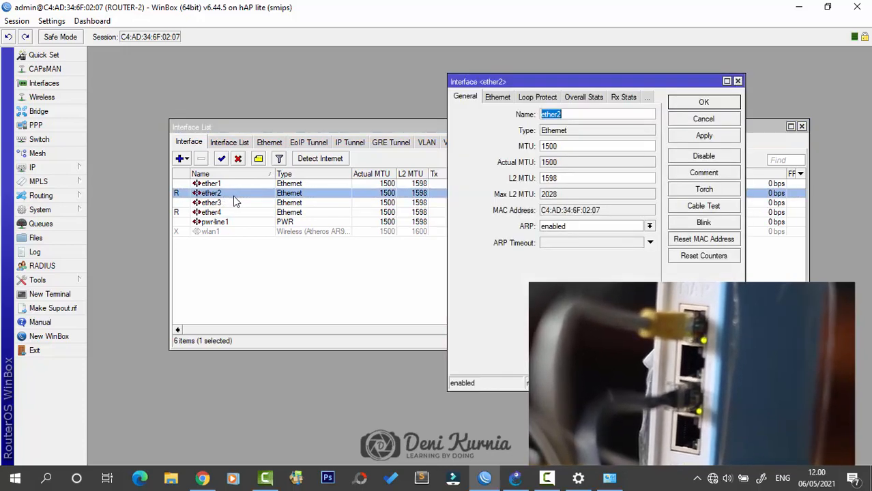
click(580, 114)
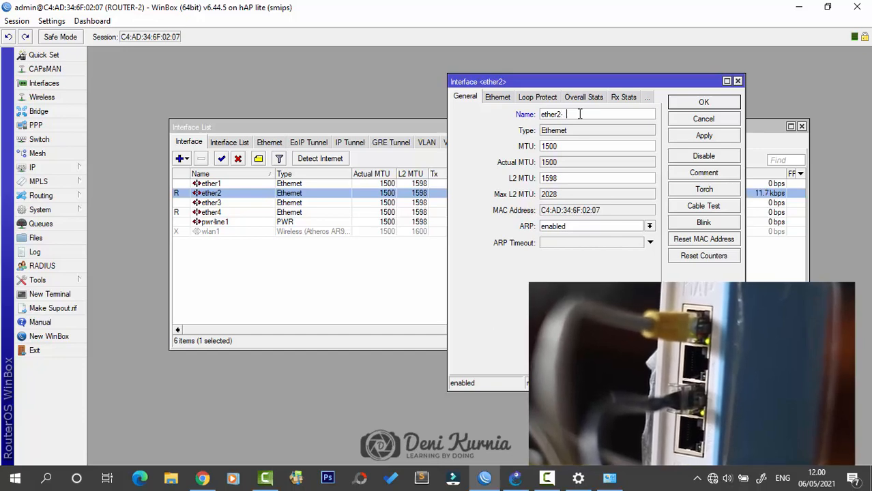
text(-L2)
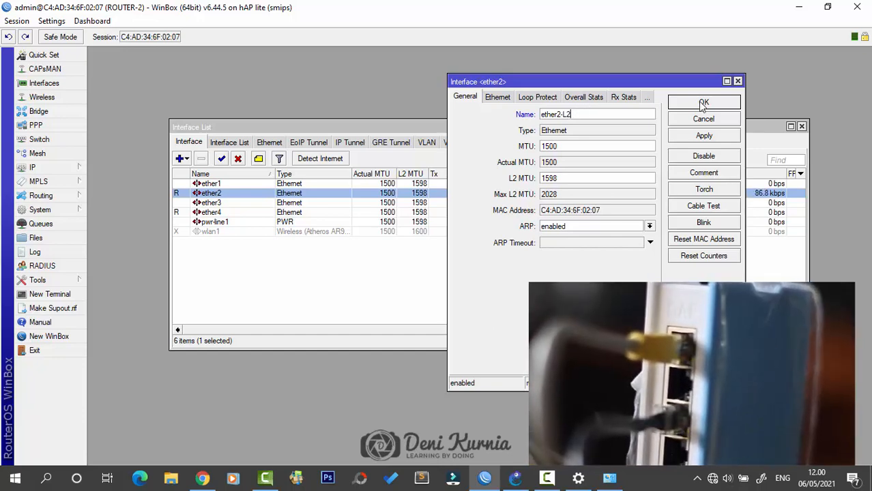
click(706, 105)
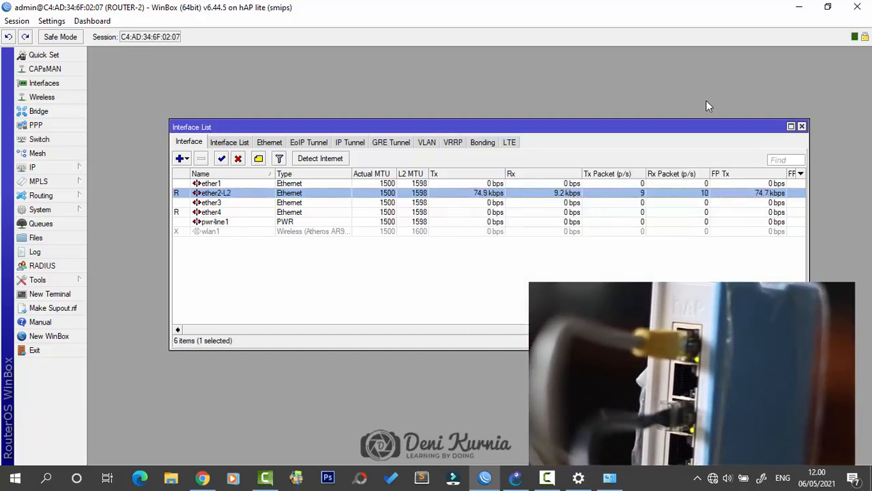
- Rename the ether4 interface to ether4-R1 and close the interface list
click(246, 213)
double_click(245, 211)
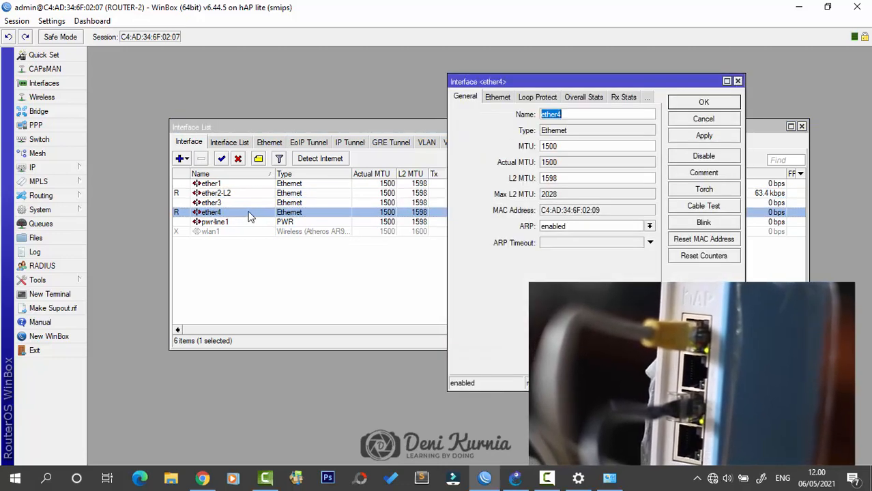
click(591, 117)
text(-R1)
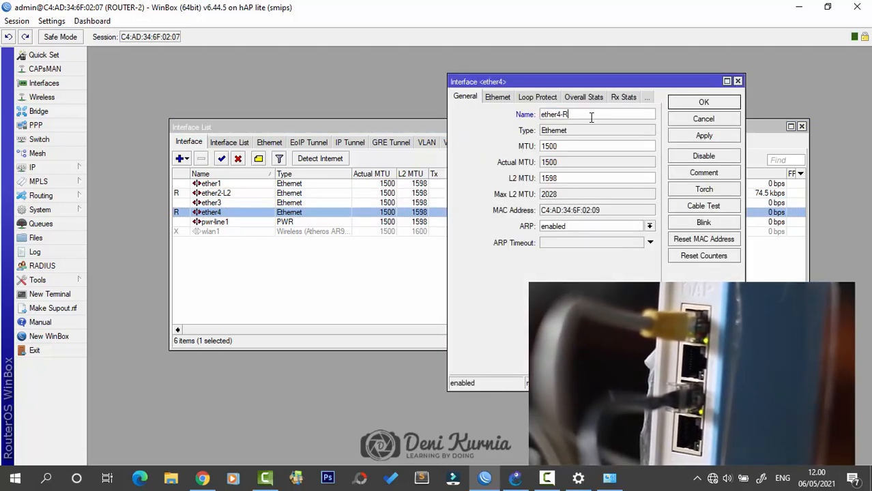
click(682, 103)
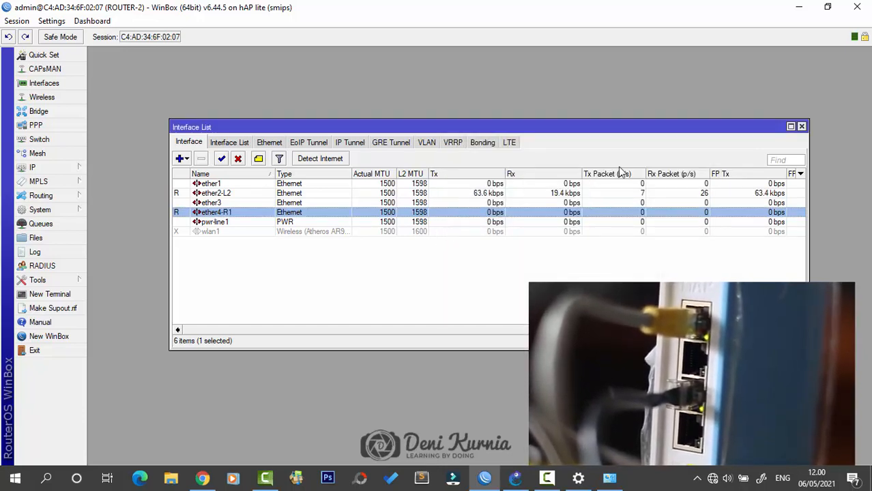
click(801, 127)
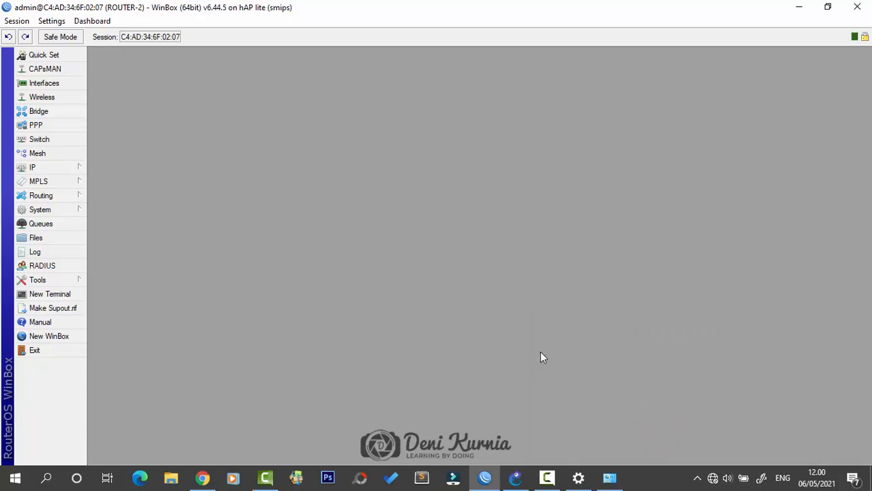
- Consult the ROUTER-2 addressing in the GNS3 topology, and add the IP address 30.30.30.1/24 on interface ether2-L2 in WinBox
click(517, 479)
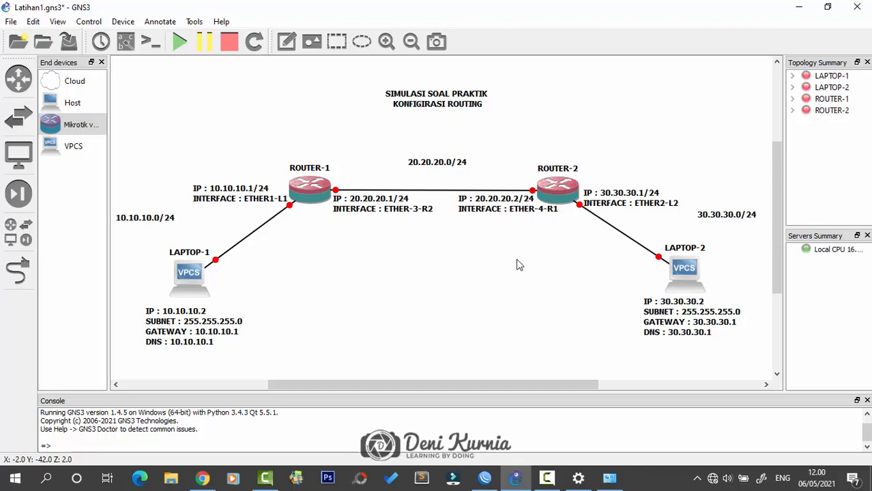
click(484, 477)
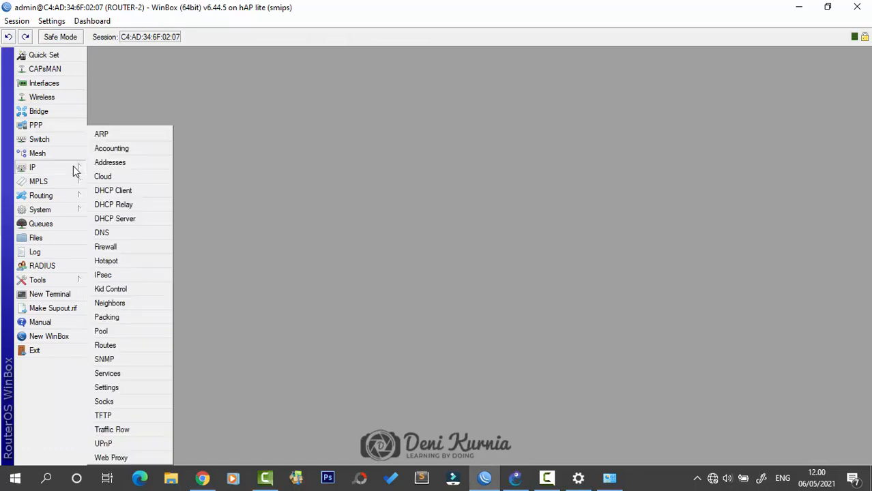
mouse_move(75, 167)
click(105, 166)
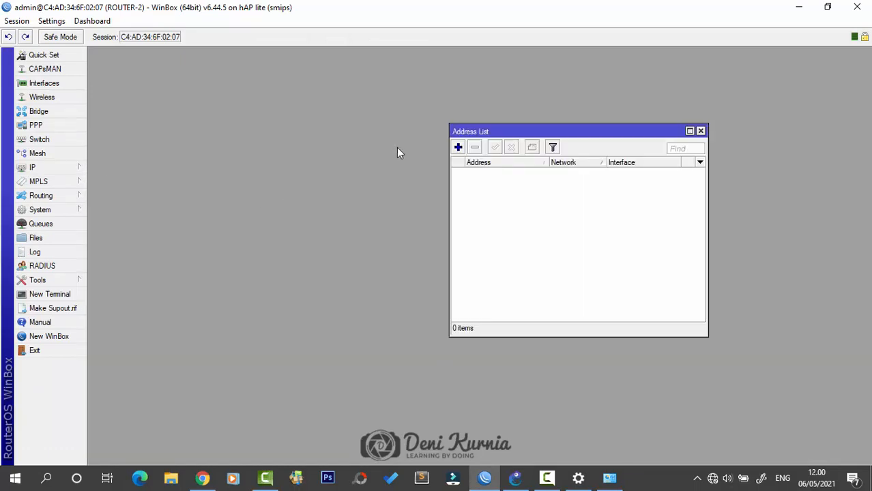
click(459, 148)
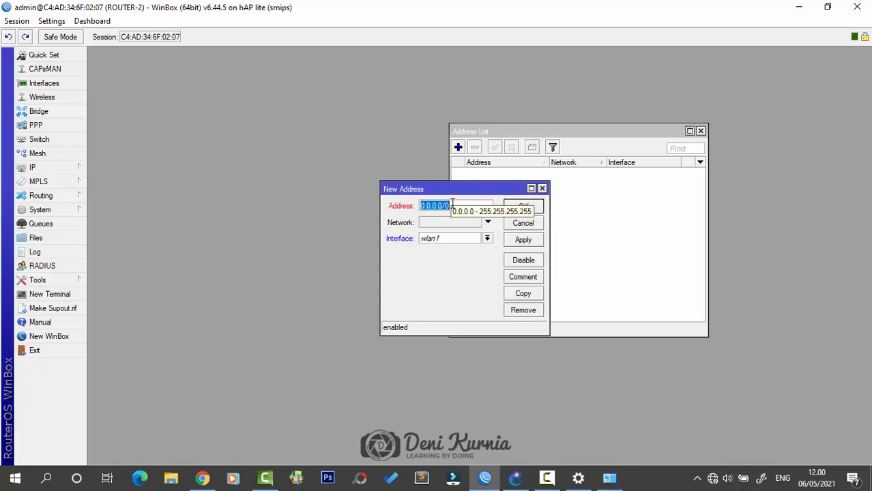
text(30)
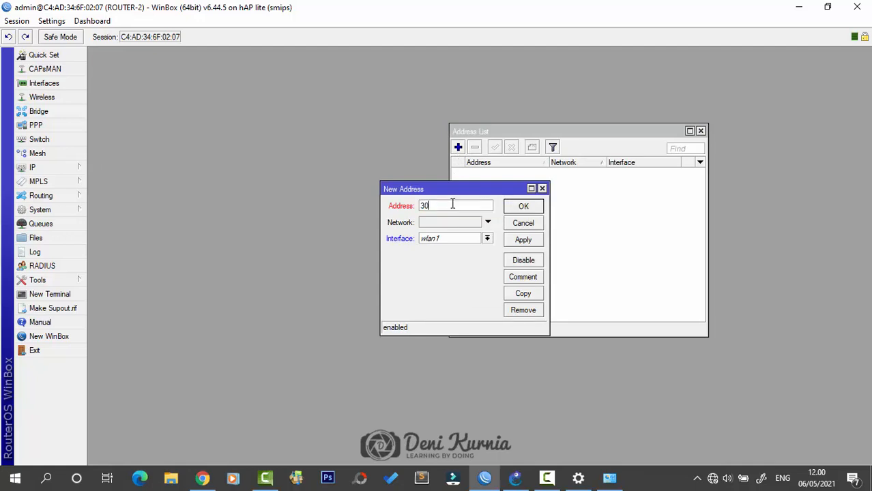
text(.30.30.1/24)
click(484, 239)
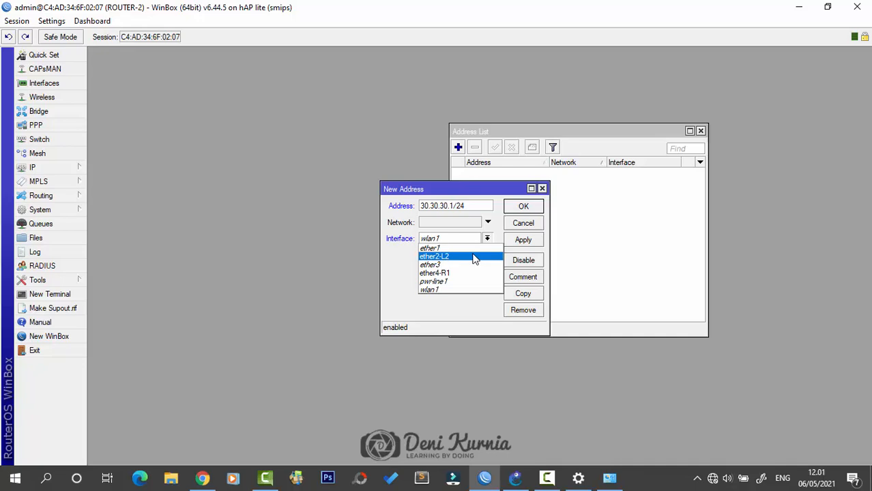
click(475, 257)
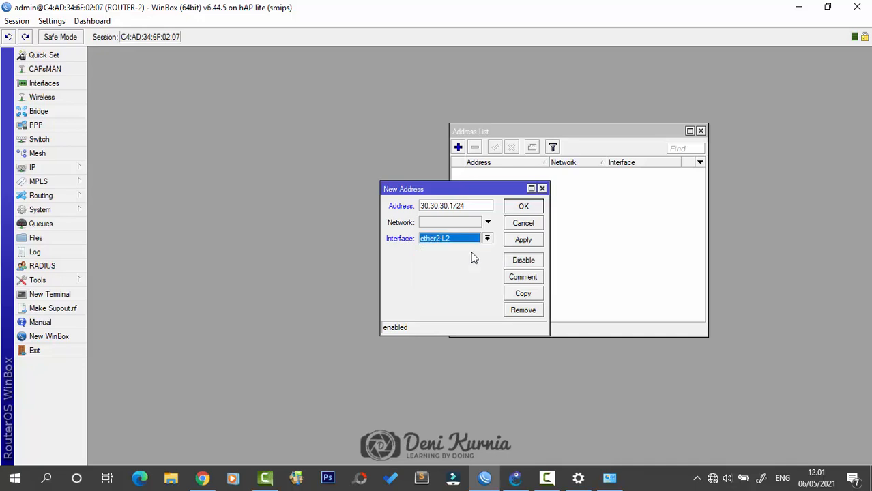
click(515, 207)
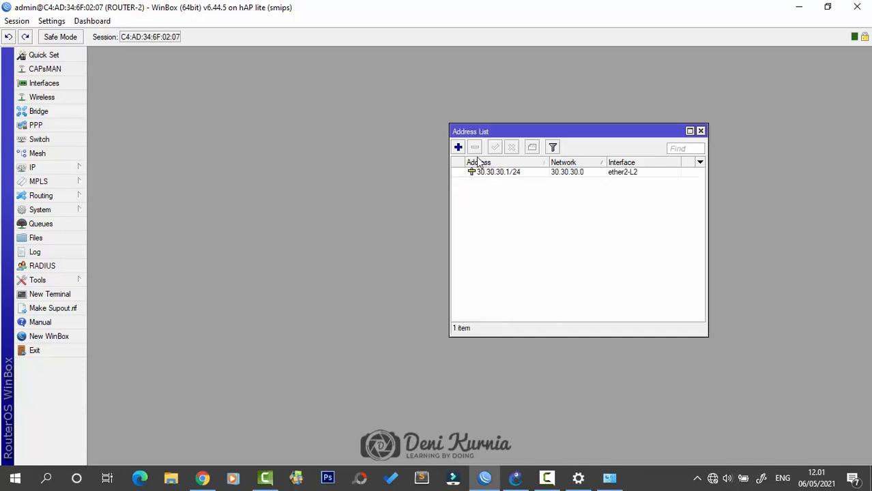
- Add the IP address 20.20.20.2/24 on interface ether4-R1 and review both entries in the address list
click(458, 147)
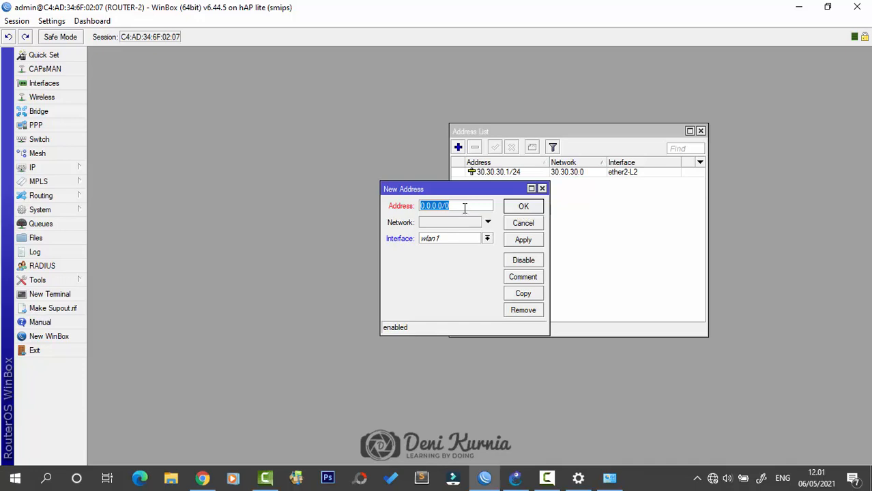
text(20.20.20.2/24)
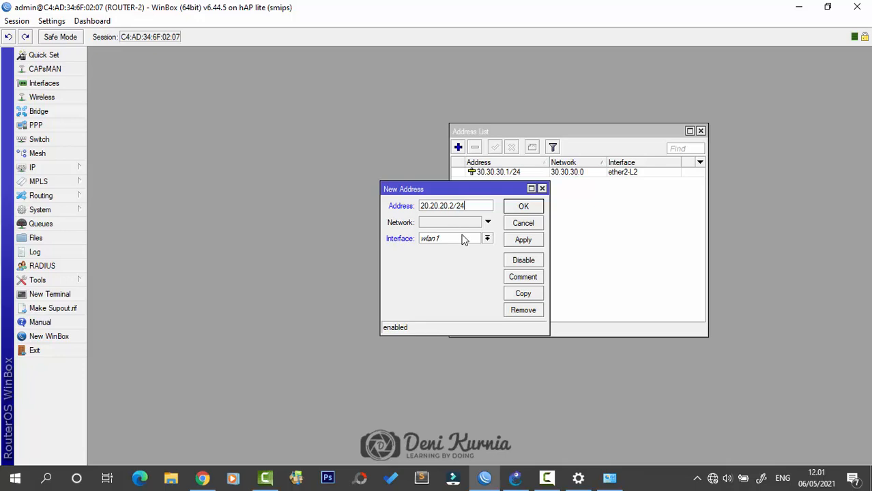
click(462, 239)
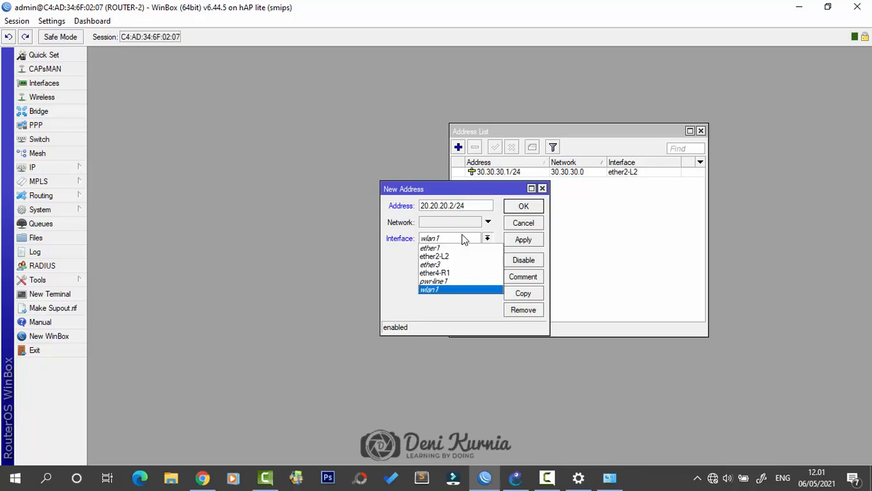
click(464, 273)
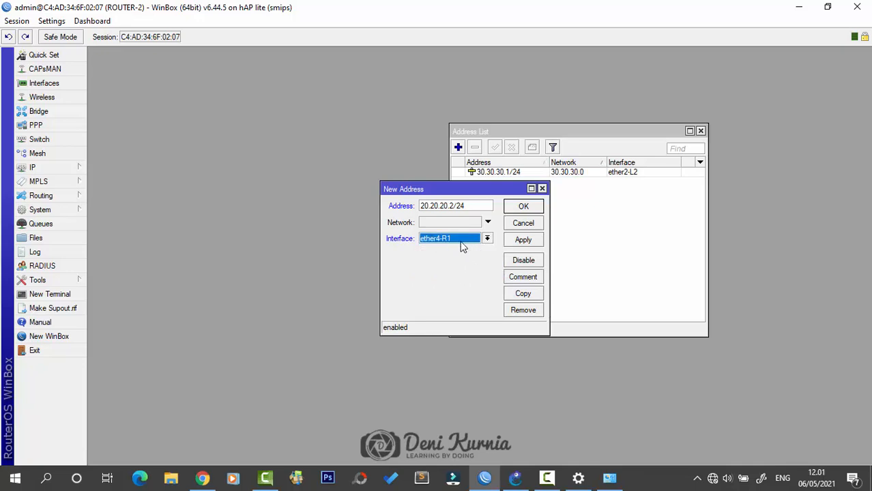
click(523, 206)
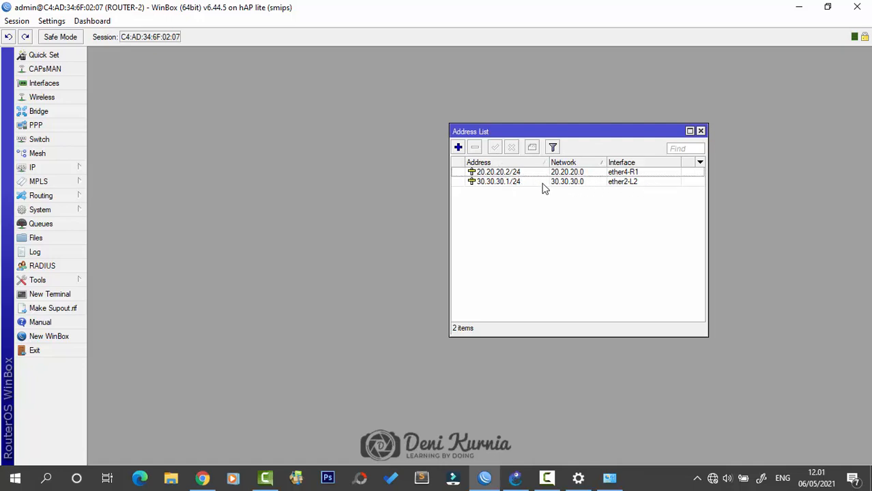
mouse_move(544, 189)
click(515, 185)
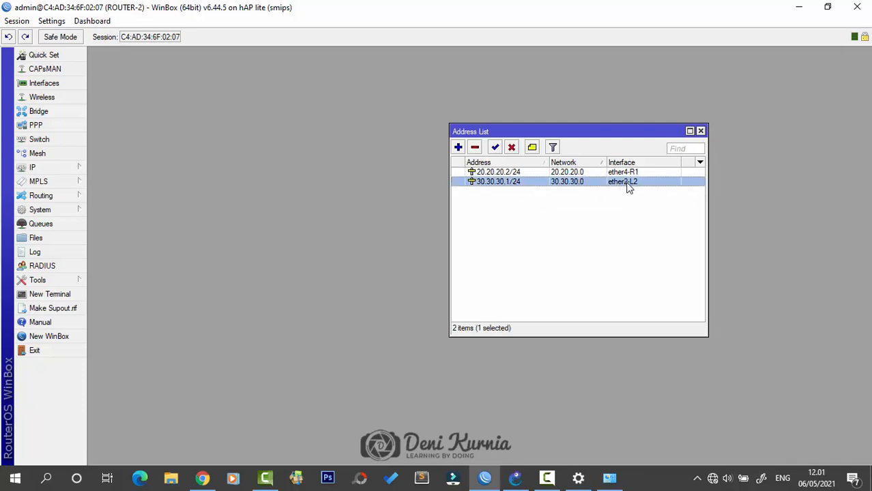
click(516, 173)
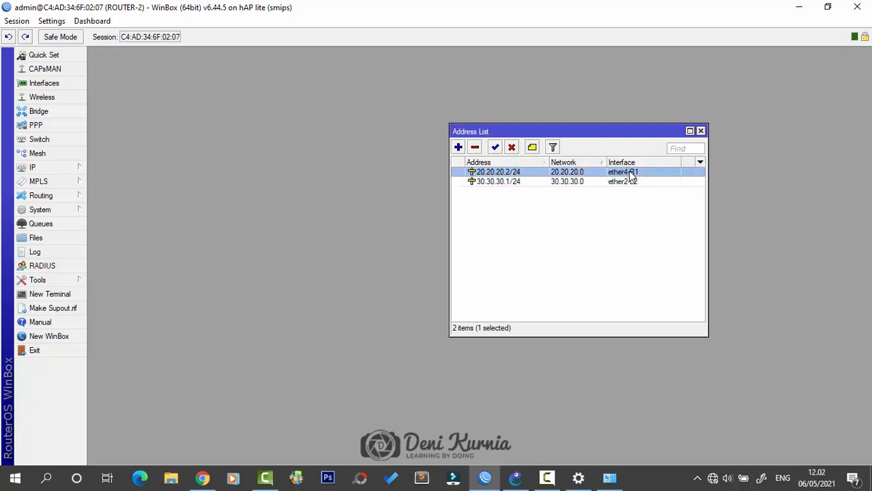
click(556, 205)
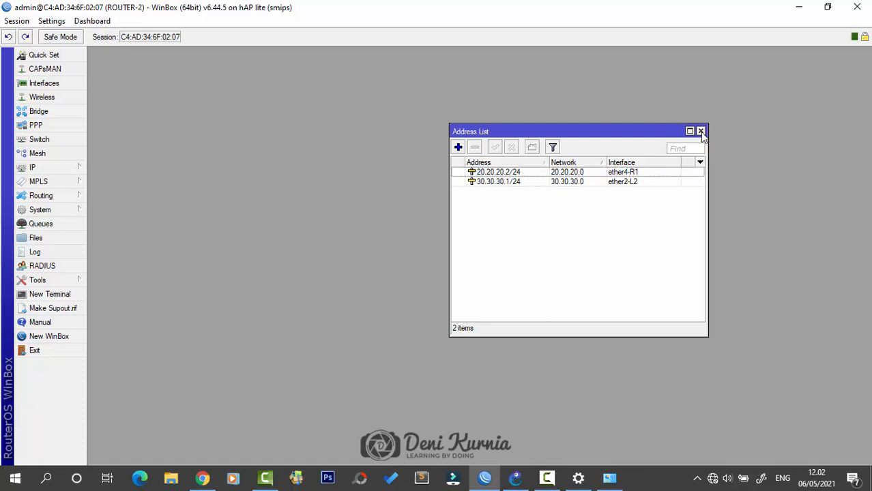
- Open the Ethernet 2 adapter's properties in Network Connections and consult LAPTOP-2's addressing in the GNS3 topology
click(609, 478)
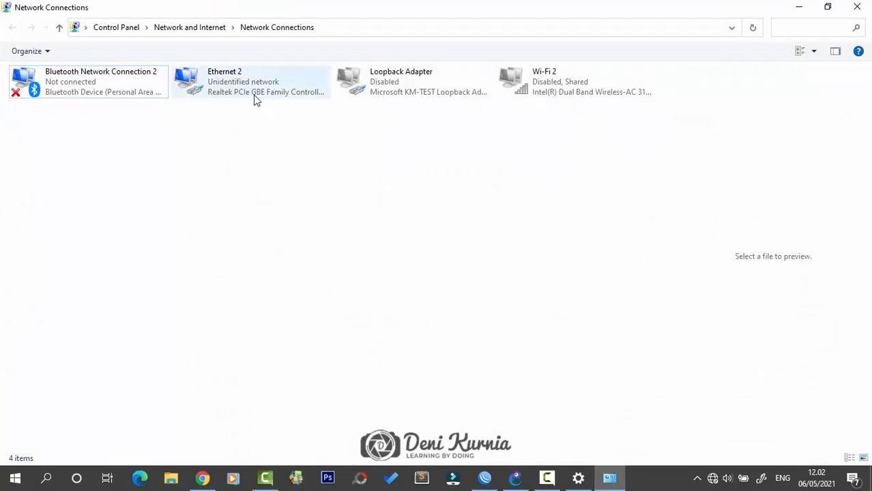
double_click(230, 94)
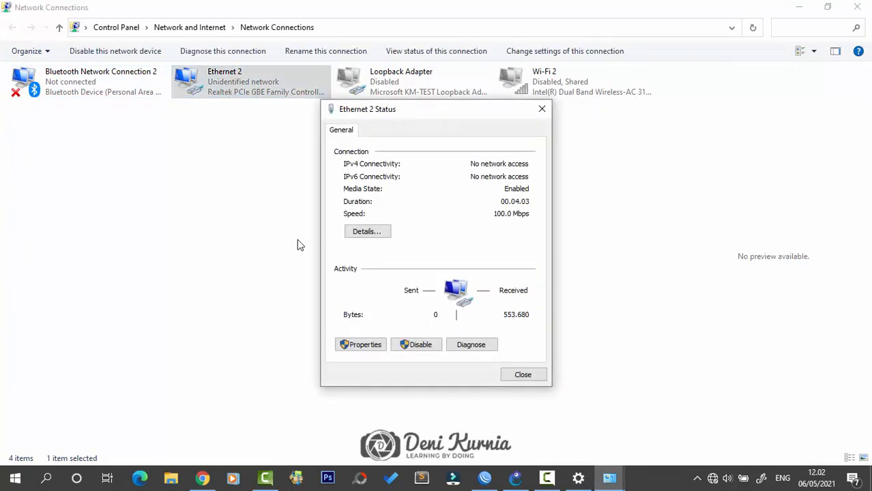
click(354, 345)
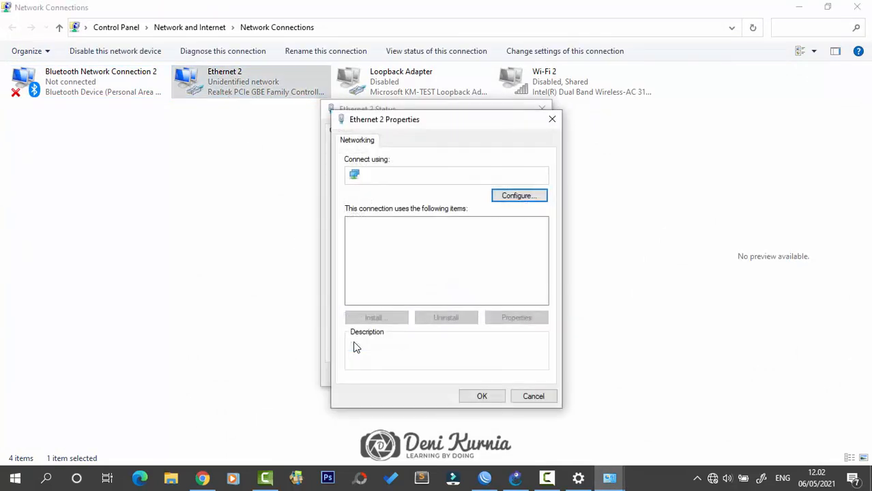
click(493, 479)
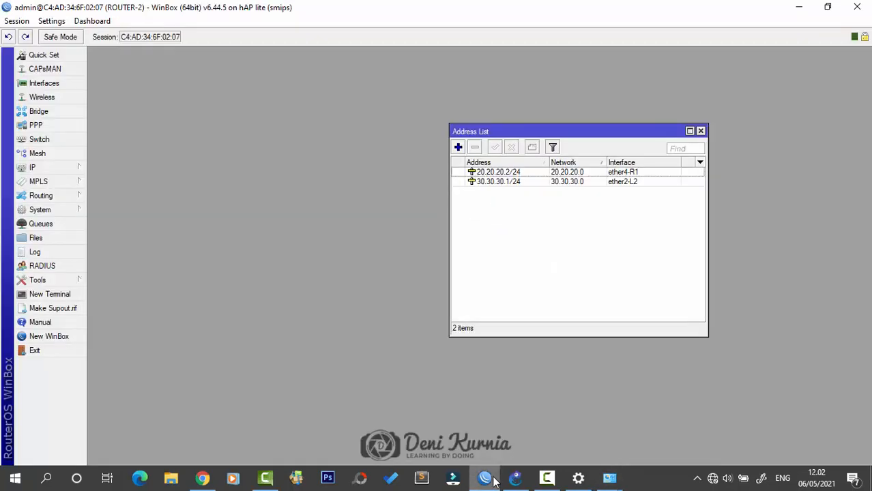
click(495, 481)
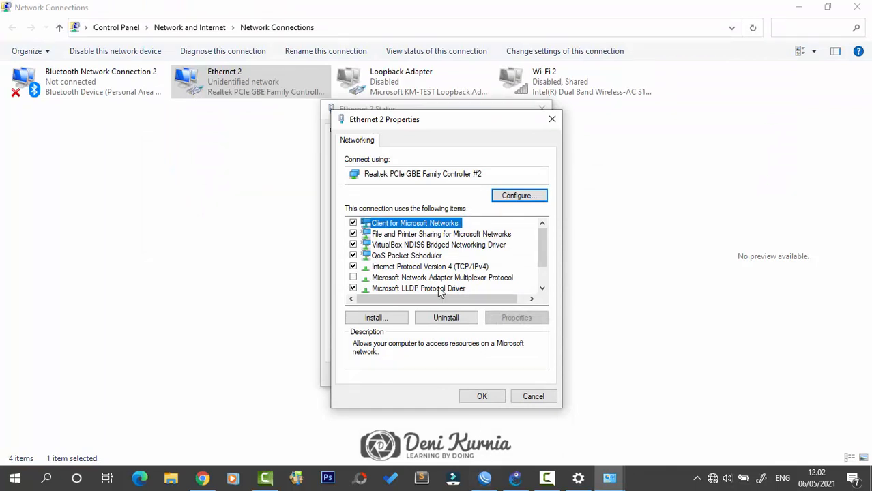
click(515, 478)
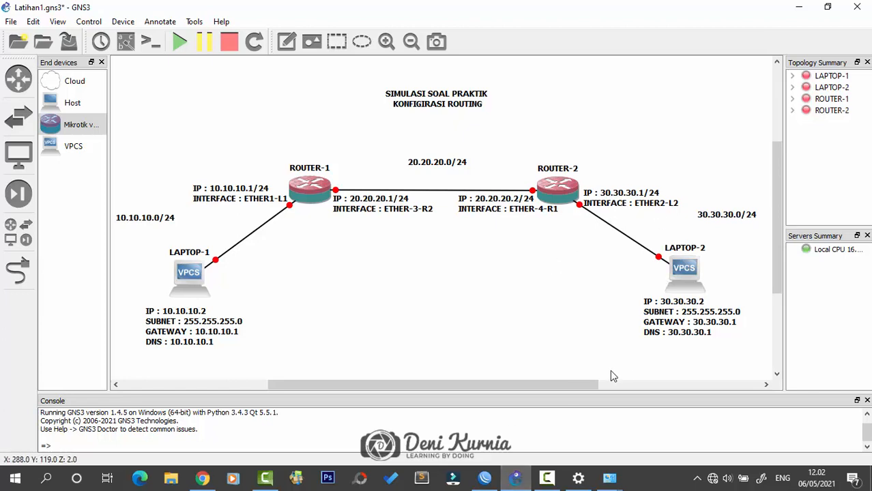
click(612, 485)
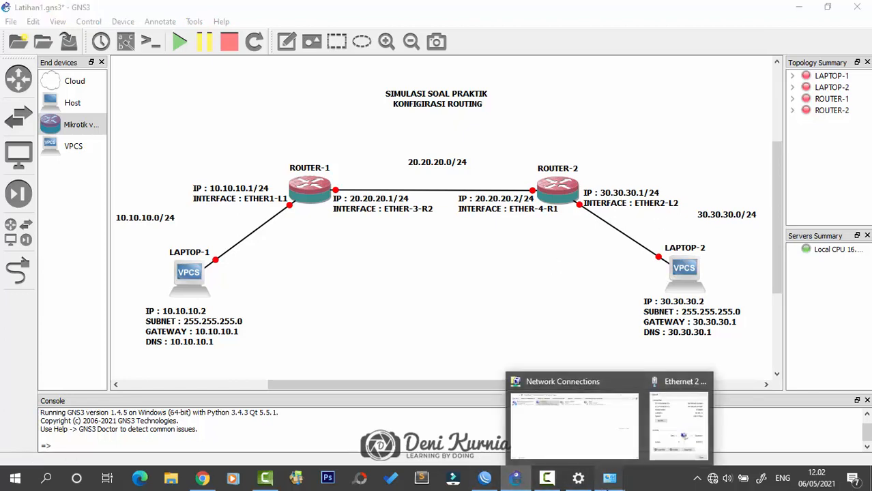
click(665, 458)
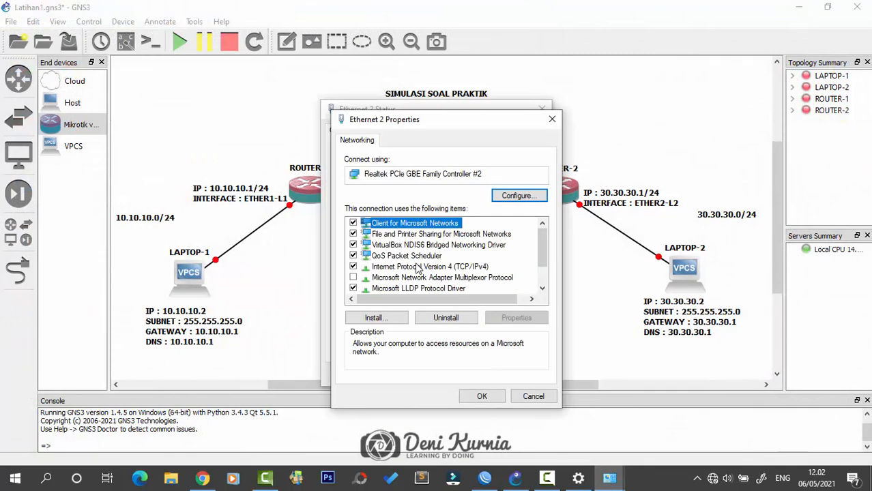
- In the adapter's IPv4 settings, use a static IP address of 30.30.30.2 with subnet mask 255.255.255.0
double_click(416, 267)
click(430, 260)
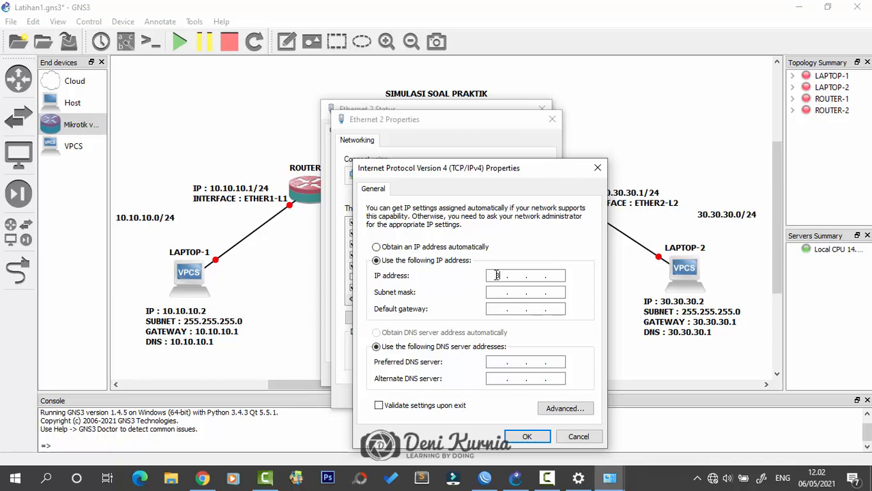
text(30 . 30 . 30)
key(Tab)
key(Right)
key(Right)
text(255)
text(255)
text(0)
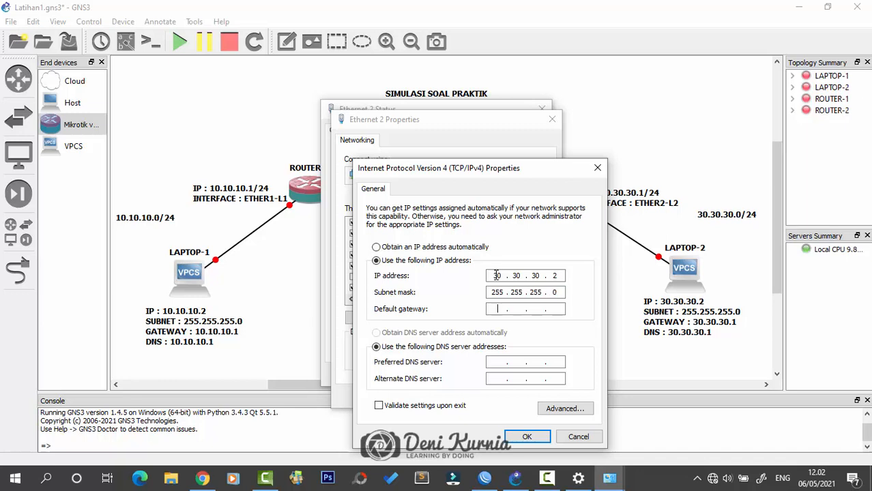
- Set the default gateway and preferred DNS server to 30.30.30.1, apply the settings, and close the adapter dialogs
text(30.30.30)
key(Tab)
key(Tab)
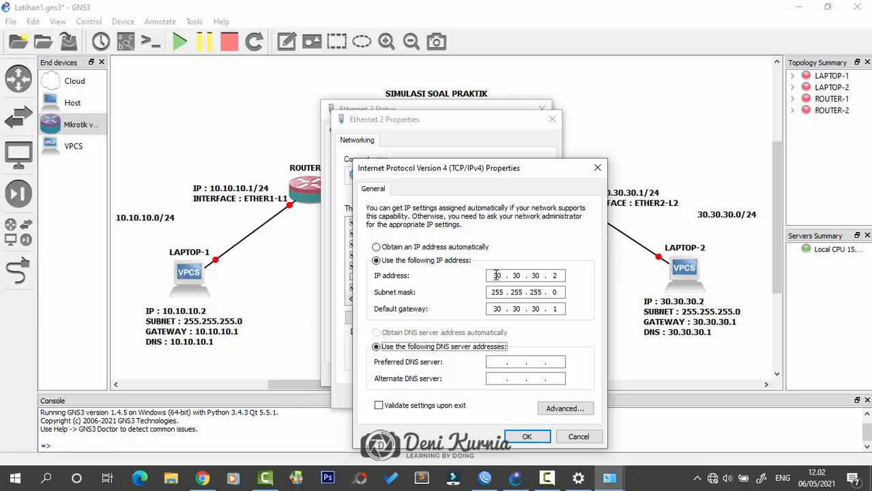
text(30 )
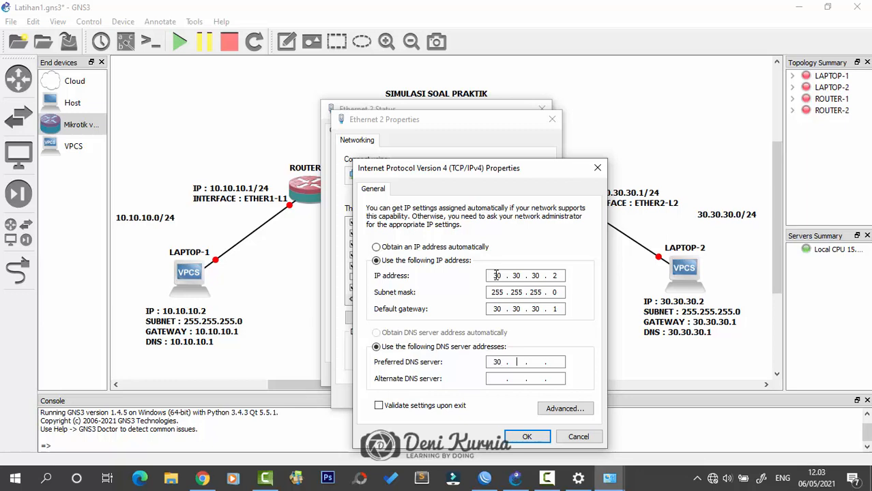
text(. 30 . 30 .)
click(527, 437)
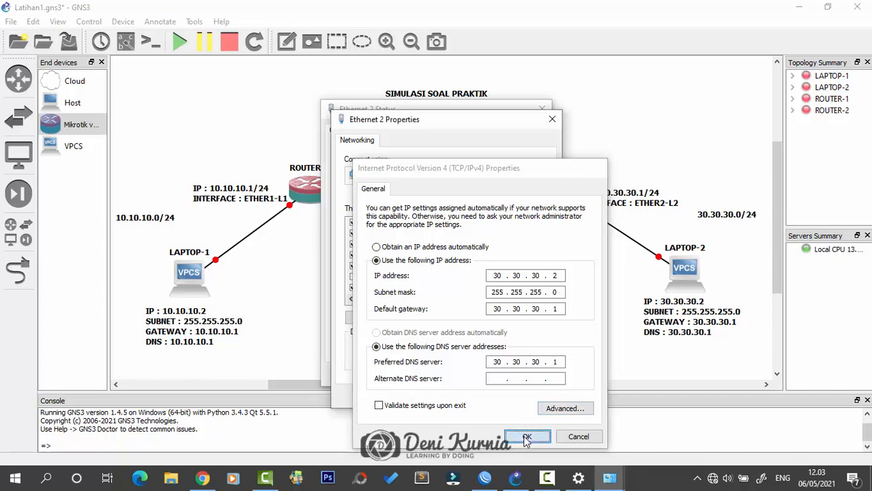
click(486, 397)
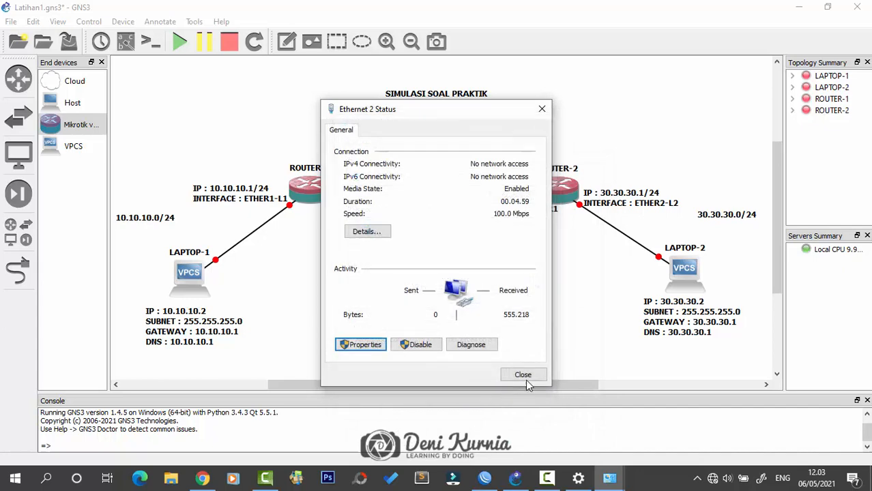
click(526, 376)
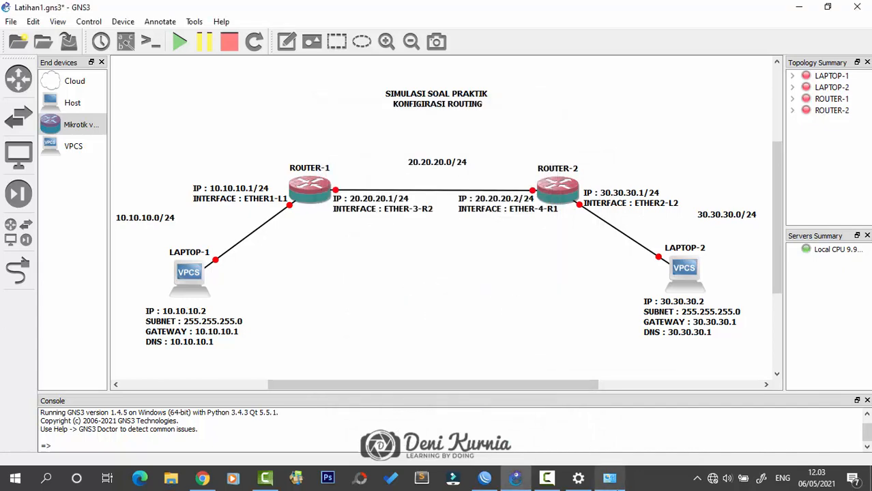
- Check the Ethernet 2 connection in Network Connections and minimize that window
mouse_move(609, 477)
click(606, 444)
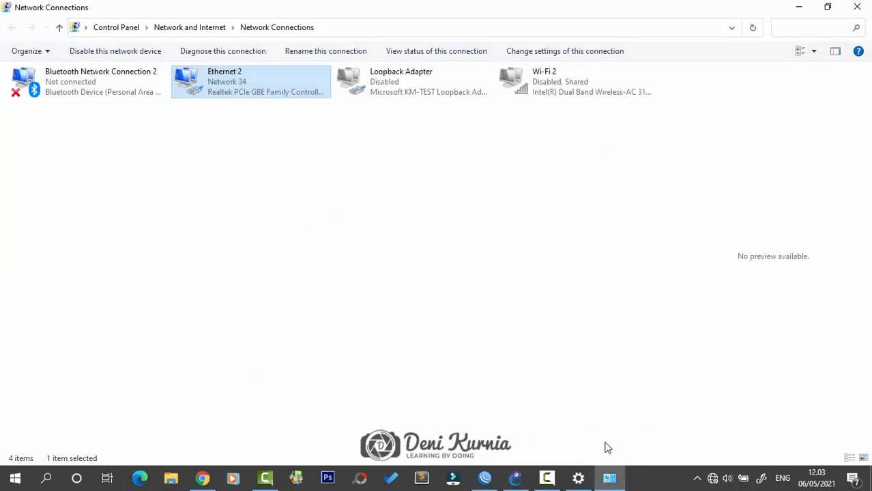
click(609, 479)
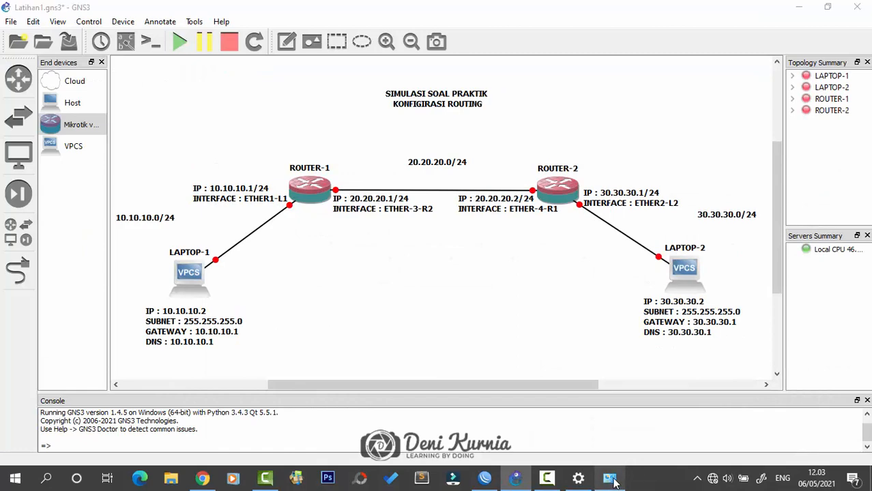
click(614, 481)
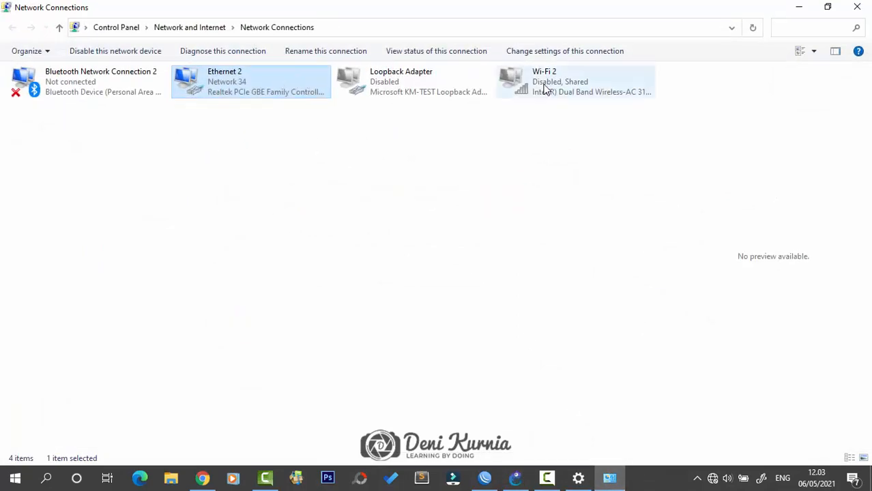
click(795, 6)
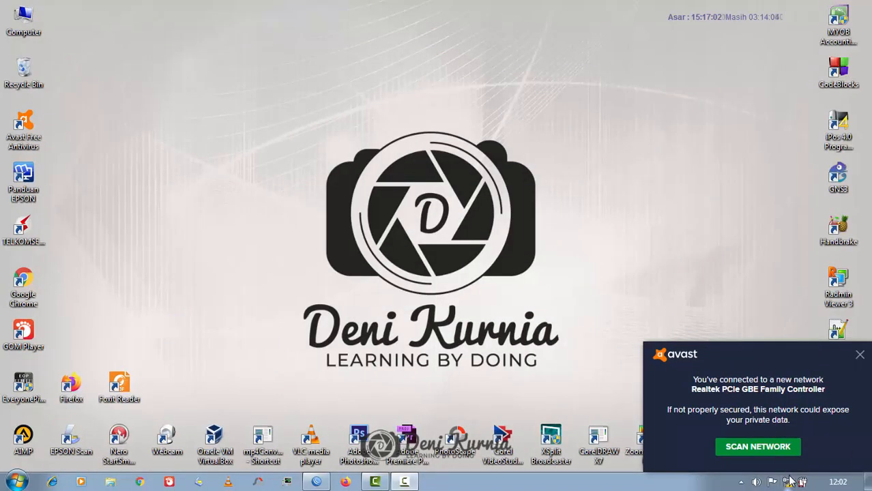
- On the LAPTOP-1 computer, view the Local Area Connection's network details to check its static IPv4 configuration
click(787, 484)
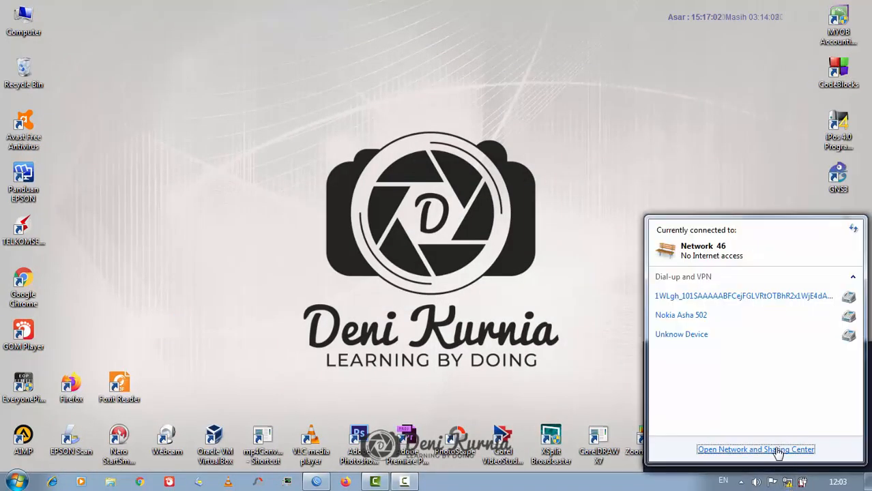
click(775, 449)
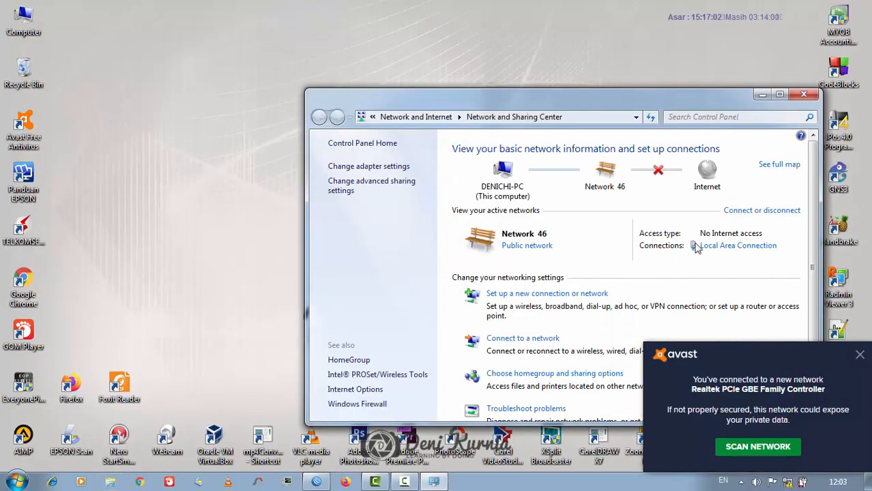
click(710, 248)
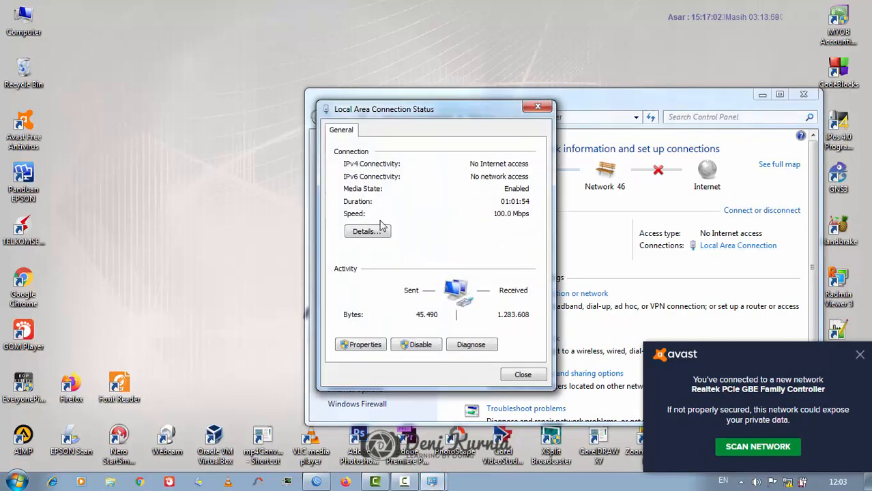
click(367, 232)
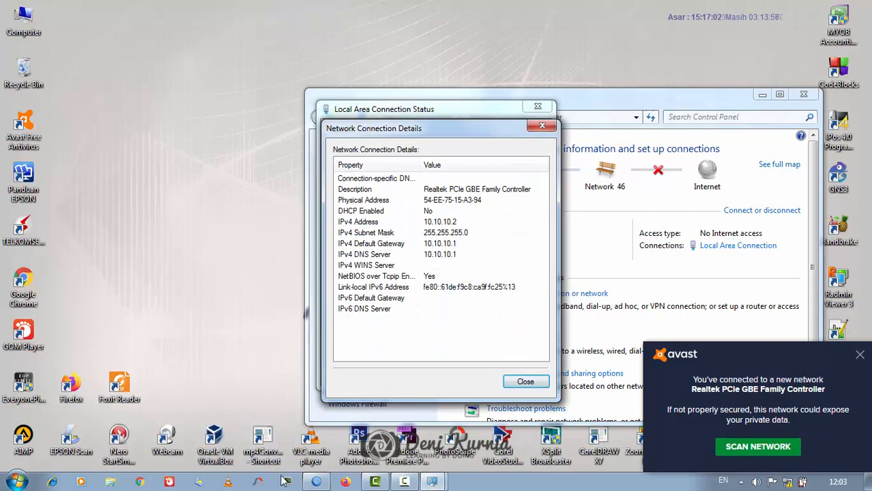
- Switch to WinBox on ROUTER-1, move its address list aside, and compare its addresses with the laptop's connection details
click(316, 482)
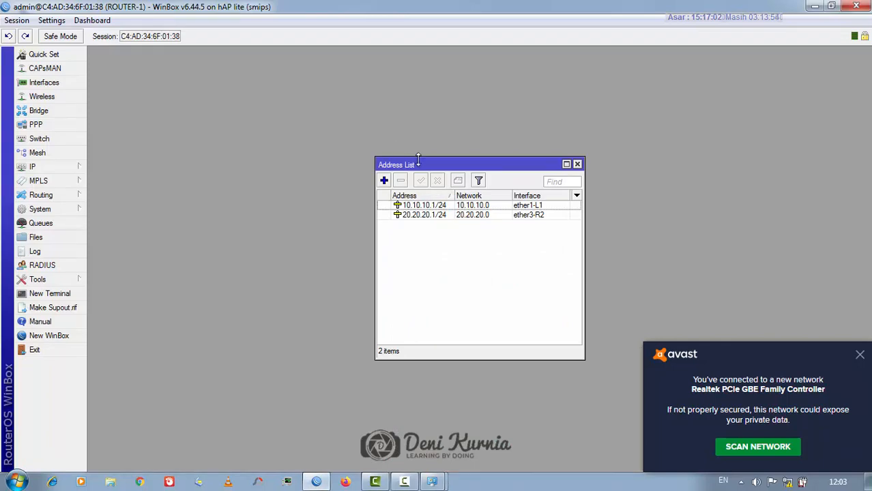
drag(420, 162, 514, 118)
mouse_move(432, 481)
click(515, 411)
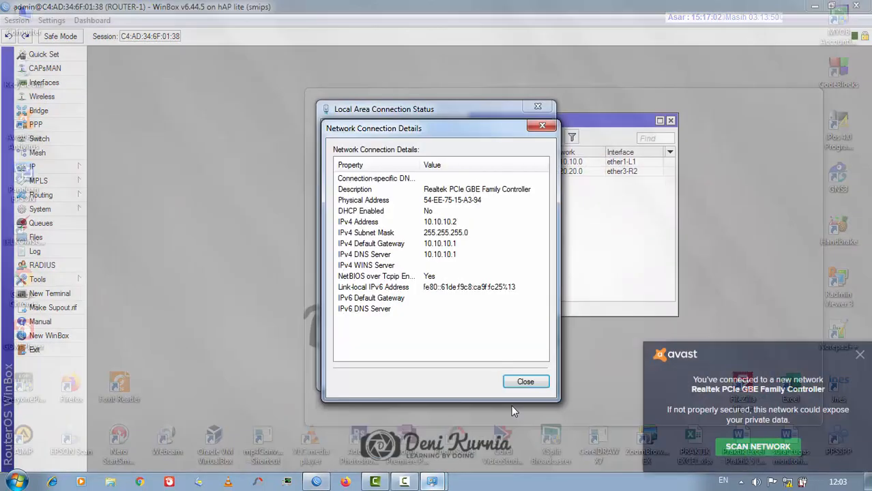
click(595, 123)
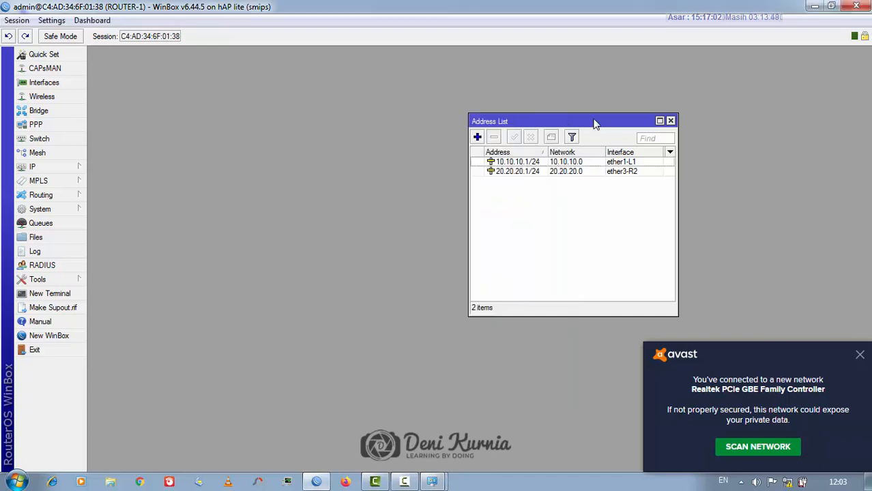
drag(595, 122, 703, 114)
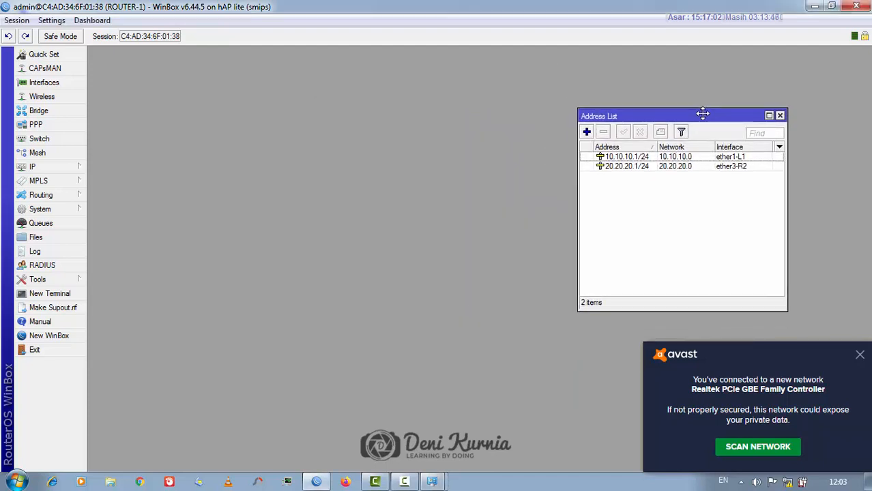
- Bring the Local Area Connection status window in front of WinBox to compare it with ROUTER-1's address list
mouse_move(436, 482)
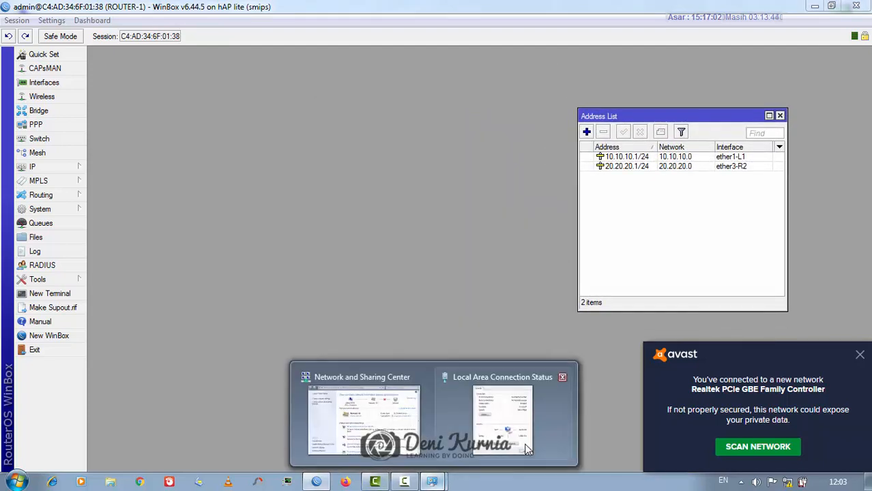
click(524, 442)
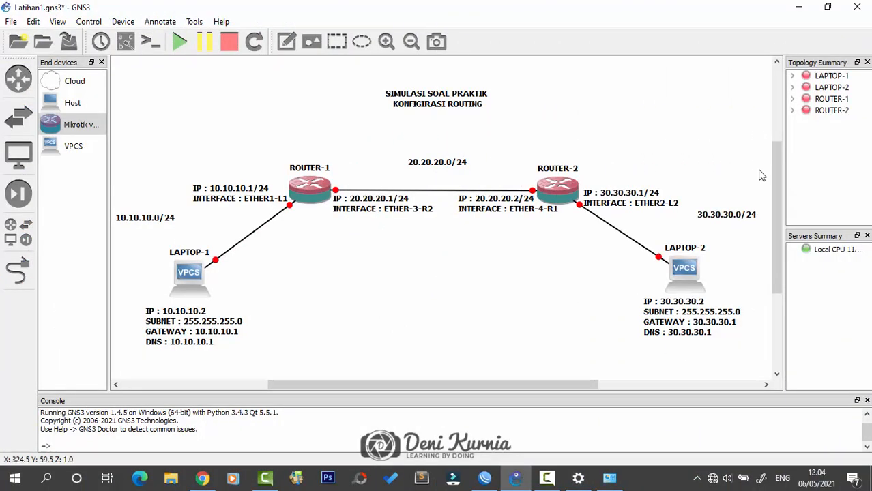
- On LAPTOP-2, minimize GNS3 and view the Ethernet 2 adapter's network connection details in Network Connections
click(799, 8)
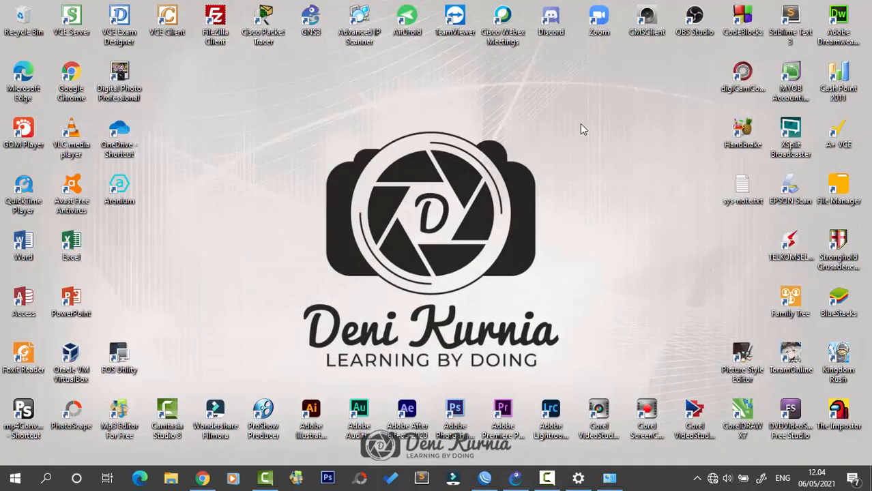
click(609, 478)
double_click(283, 93)
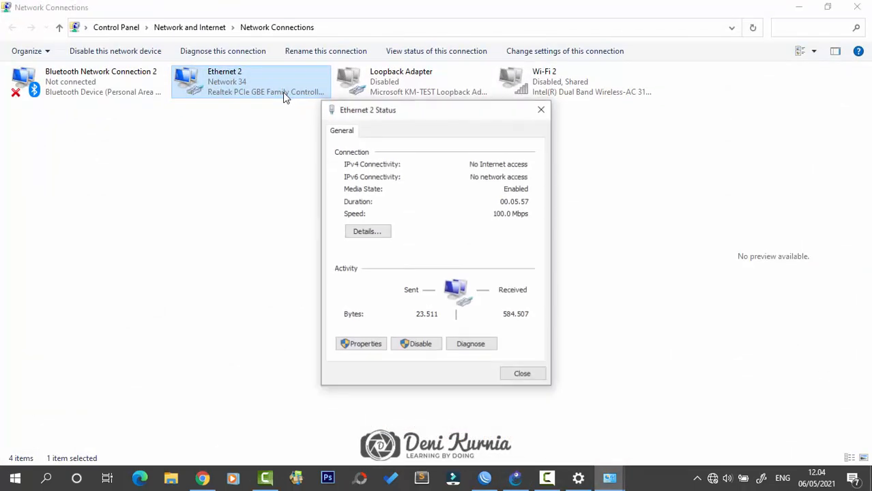
click(365, 231)
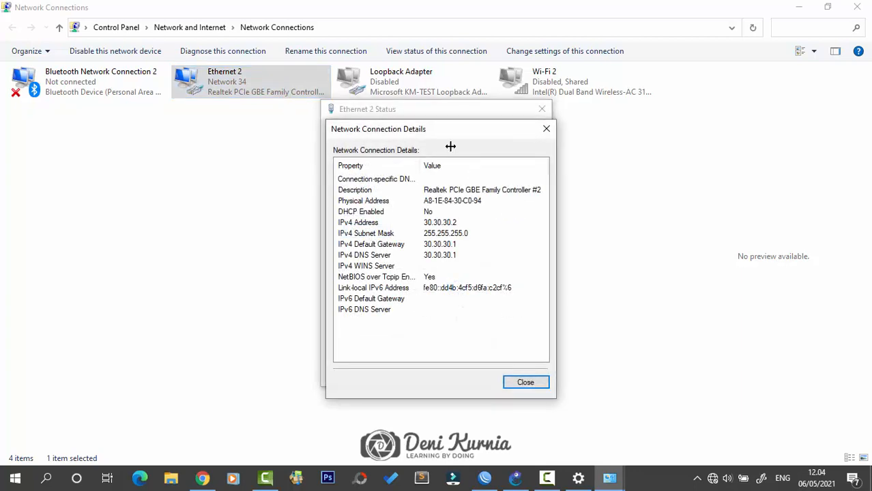
- Compare ROUTER-2's address list in WinBox with the Ethernet 2 details, and close the adapter's details and status windows
click(484, 478)
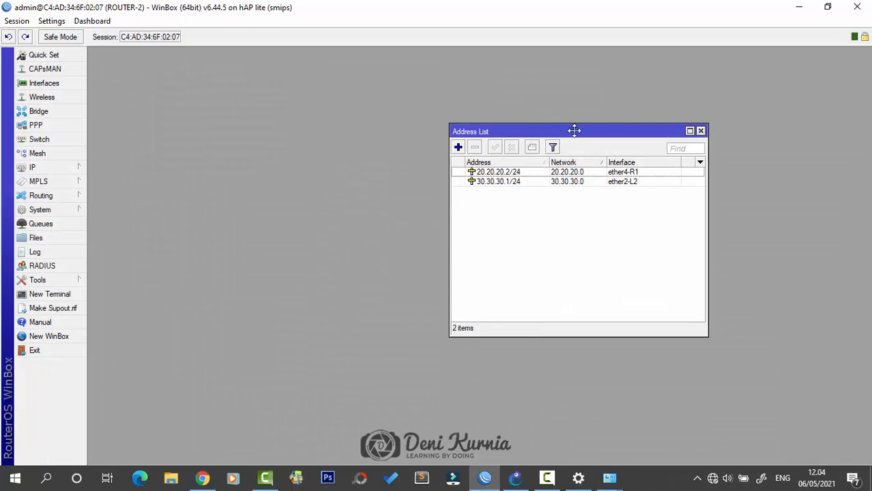
drag(561, 131, 678, 147)
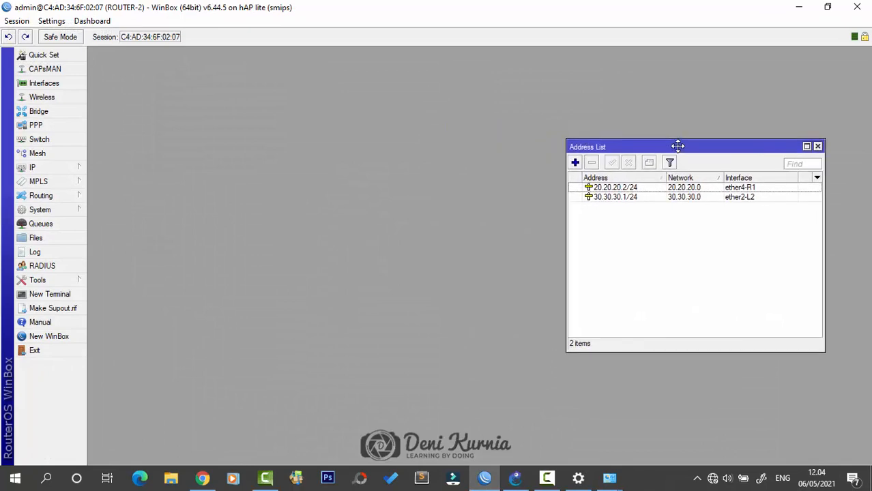
click(612, 480)
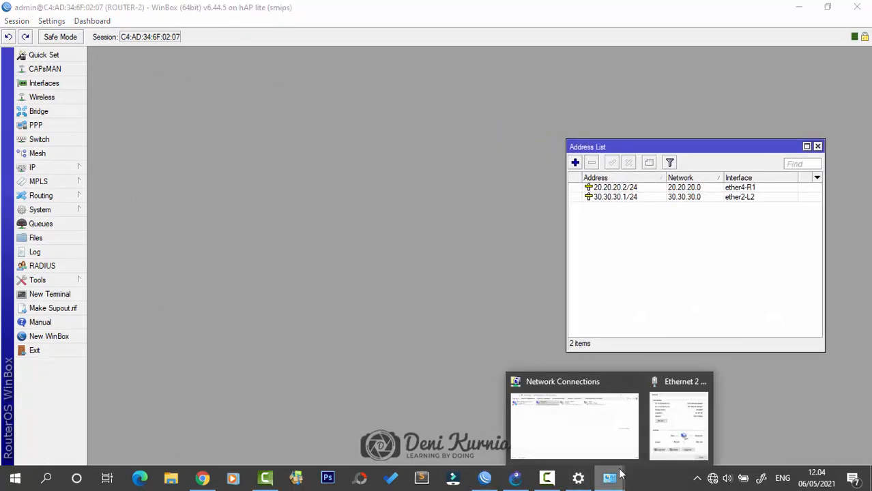
click(661, 450)
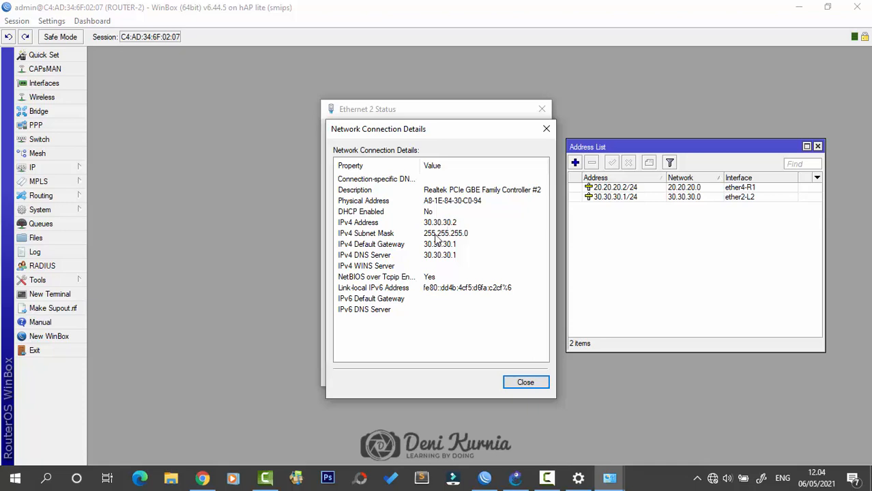
click(546, 129)
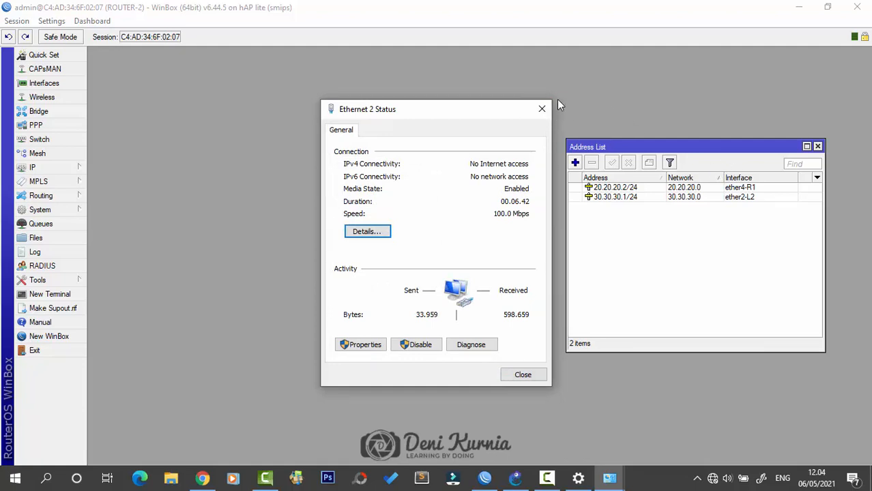
click(542, 108)
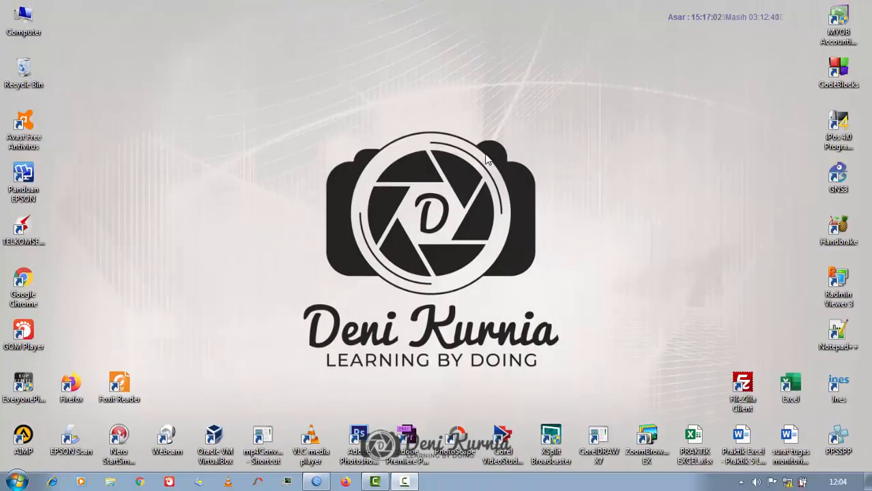
- On LAPTOP-1, open Command Prompt and ping the ROUTER-1 gateway at 10.10.10.1
key(super)
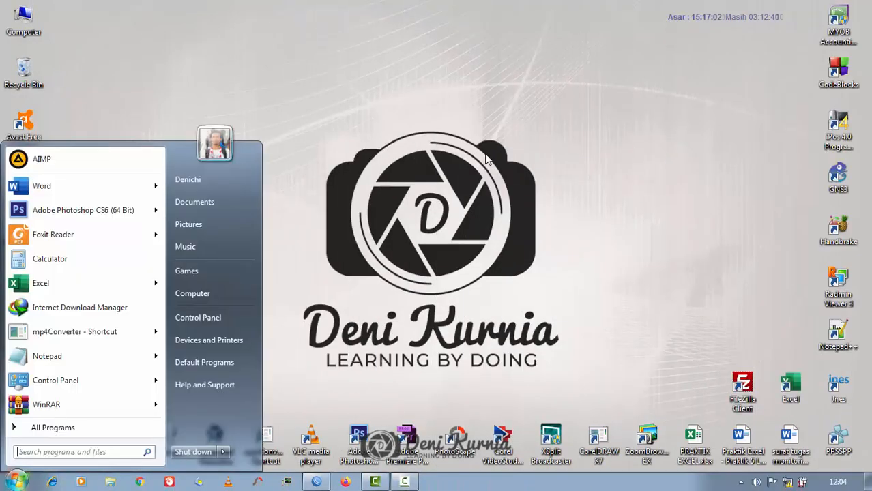
text(CMD)
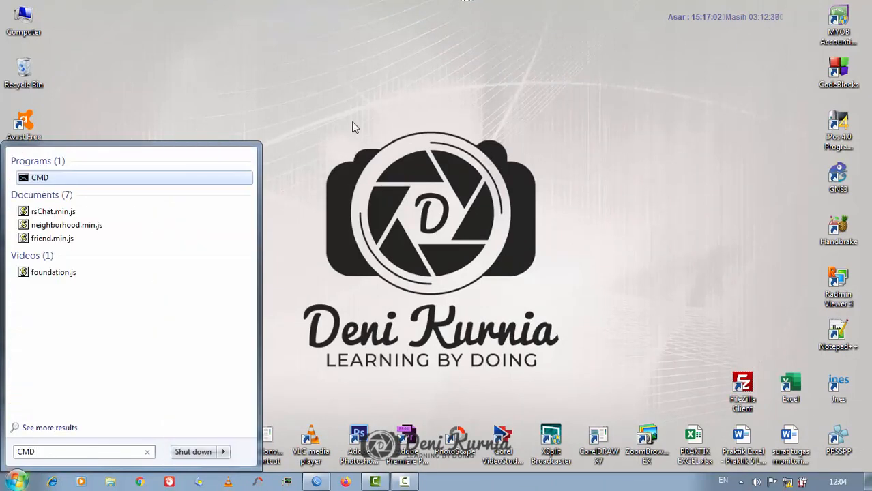
click(74, 180)
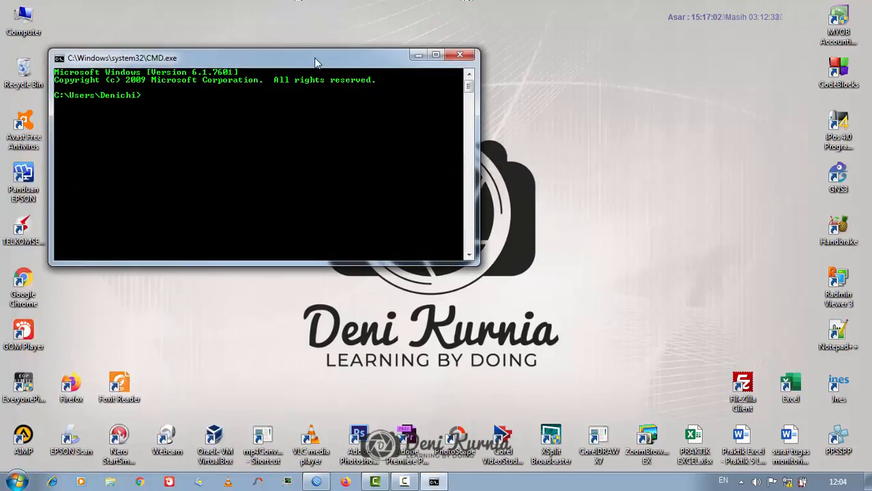
drag(314, 58, 454, 111)
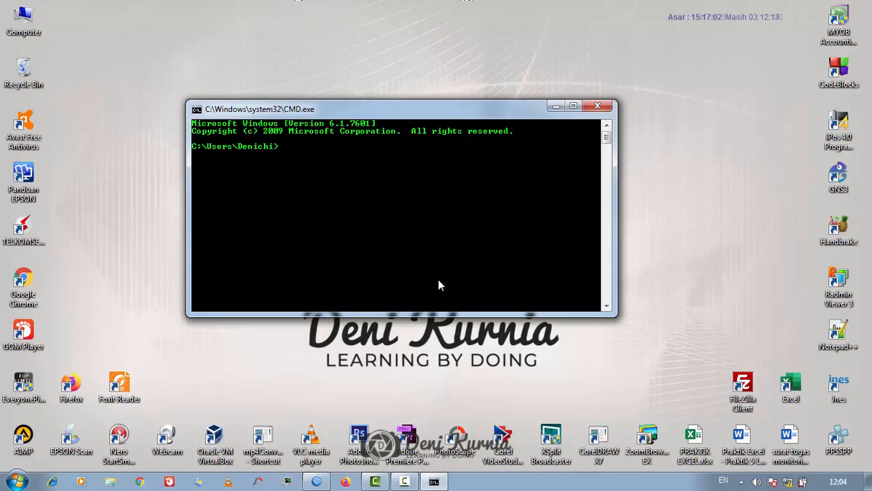
text(ping 10.10.10.1)
key(Return)
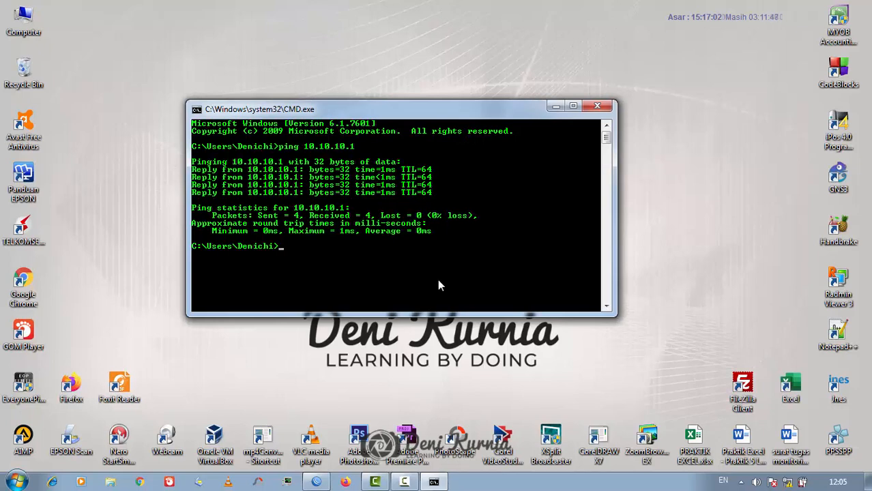
- From LAPTOP-1, ping ROUTER-1's ether3-R2 address, 20.20.20.1
key(Up)
key(BackSpace)
key(BackSpace)
key(BackSpace)
key(BackSpace)
key(BackSpace)
key(BackSpace)
key(BackSpace)
key(BackSpace)
key(BackSpace)
key(BackSpace)
text(20.202)
key(BackSpace)
text(.20.1)
key(Return)
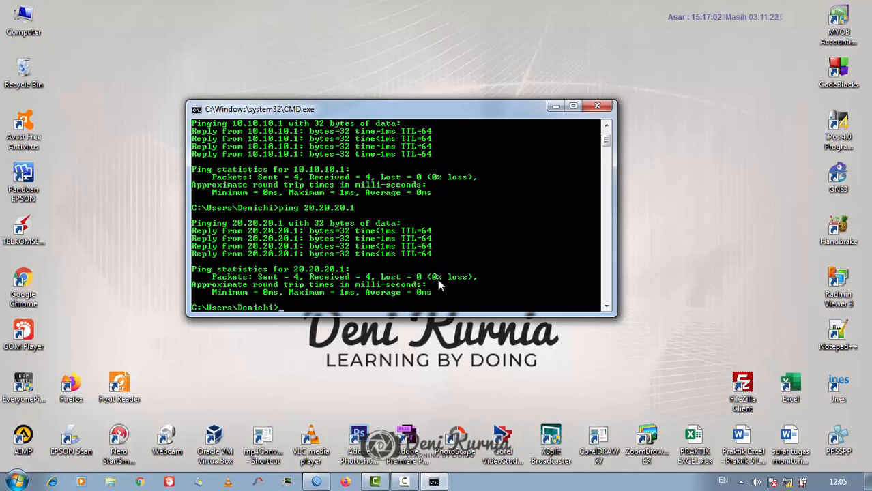
- From LAPTOP-1, ping ROUTER-2's ether4-R1 address, 20.20.20.2
key(Up)
key(BackSpace)
text(20.20.20.2)
key(Return)
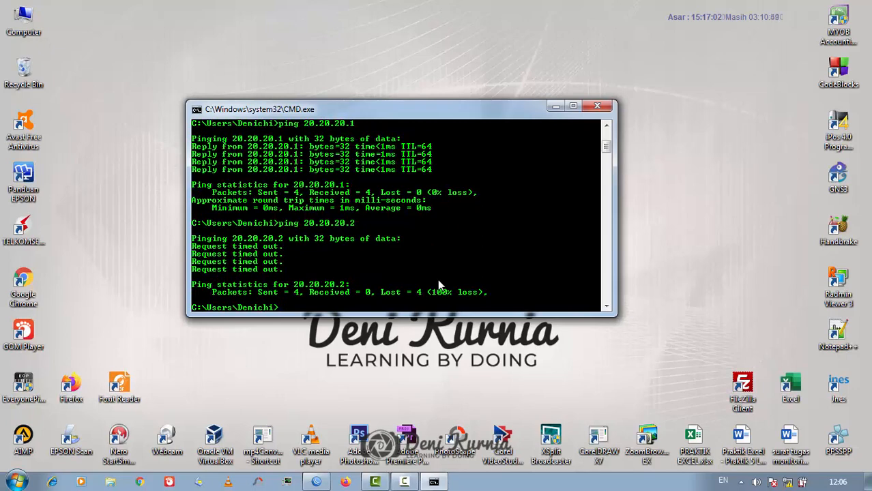
- From LAPTOP-1, ping ROUTER-2's ether2-L2 address, 30.30.30.1
key(Up)
key(BackSpace)
key(BackSpace)
key(BackSpace)
key(BackSpace)
key(BackSpace)
key(BackSpace)
key(BackSpace)
key(BackSpace)
key(BackSpace)
key(BackSpace)
text(32)
key(BackSpace)
key(BackSpace)
text(30.)
text(30.)
text(30.21)
key(BackSpace)
key(BackSpace)
text(1)
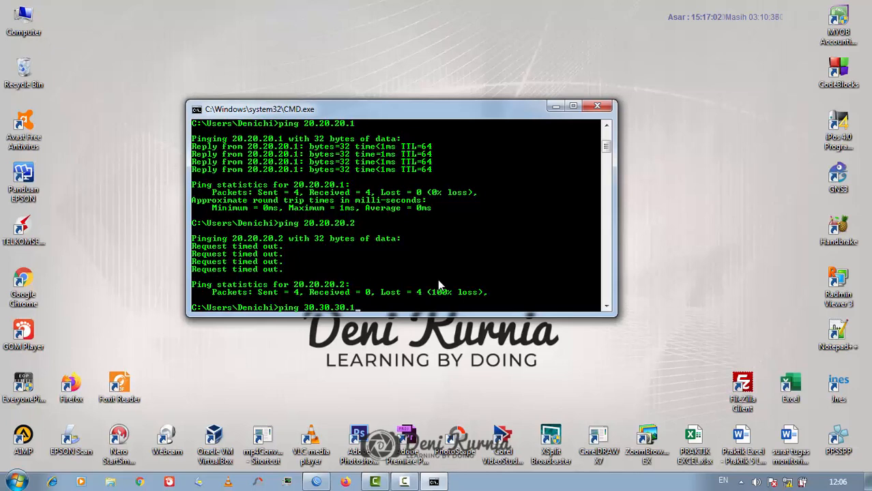
key(Return)
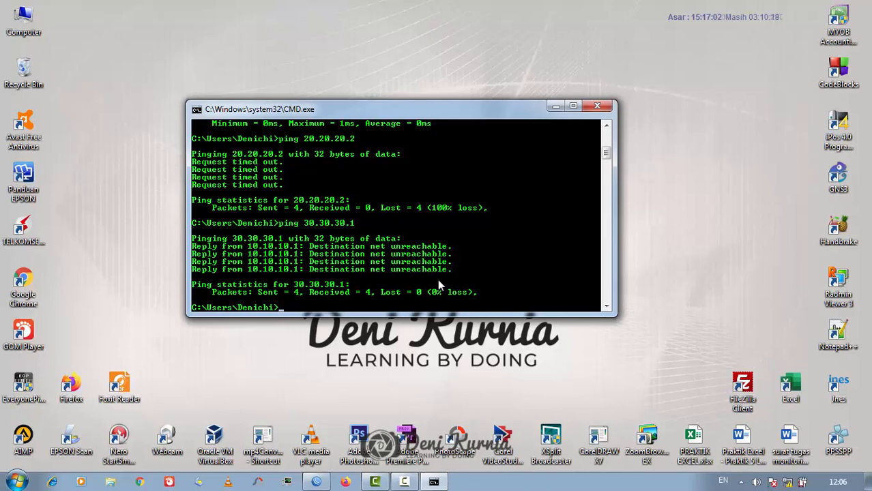
- From LAPTOP-1, ping LAPTOP-2 at 30.30.30.2
key(Up)
key(BackSpace)
text(2)
key(Return)
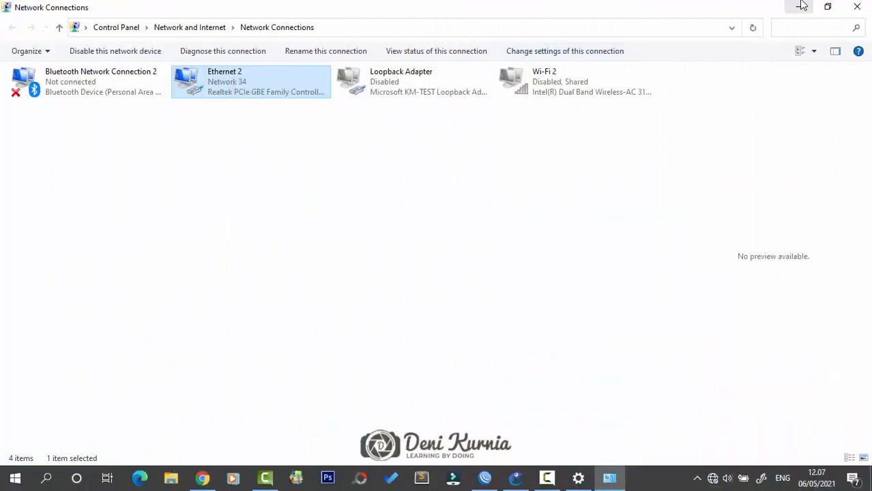
- On LAPTOP-2, minimize Network Connections, open Command Prompt, and move its window toward the middle of the desktop
click(800, 6)
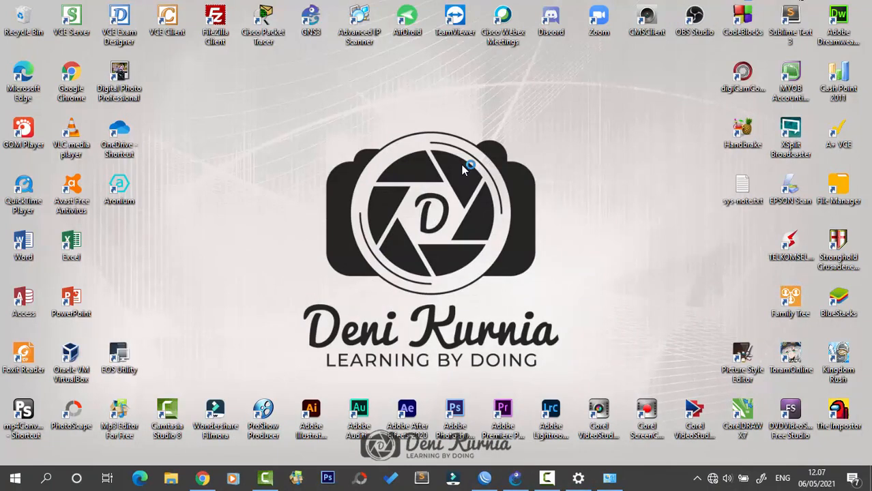
key(super)
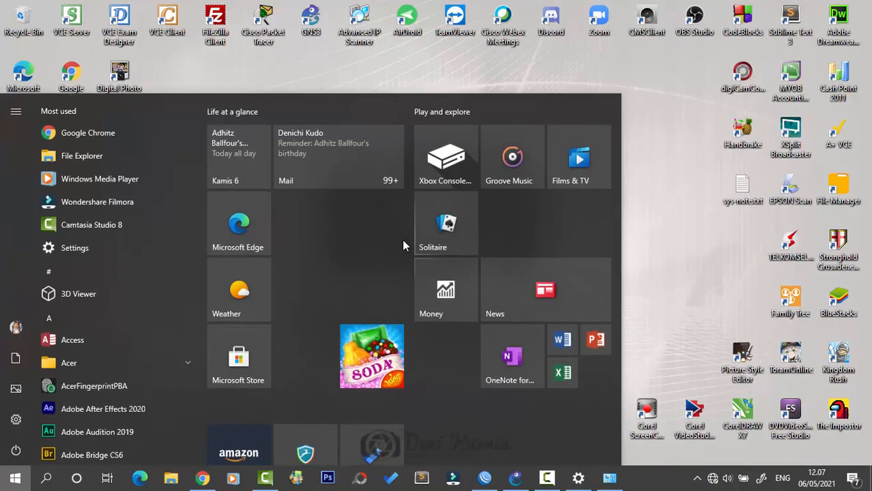
key(super+r)
text(C)
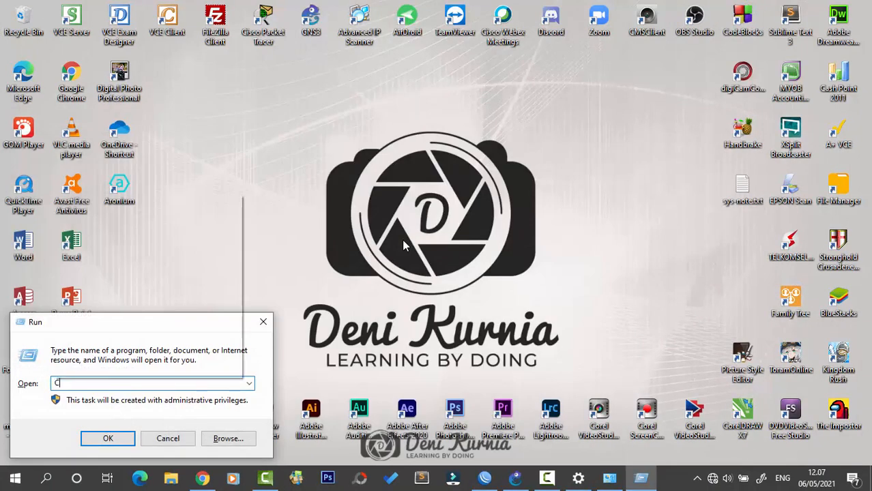
text(MD)
key(Return)
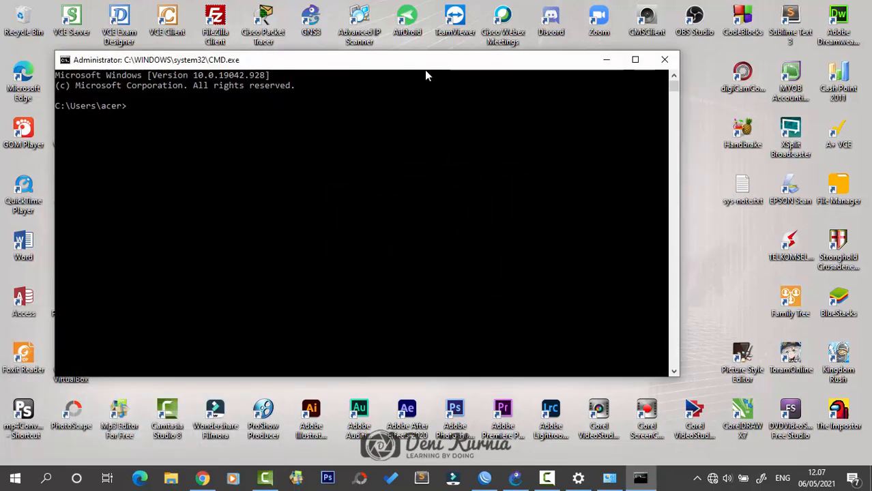
drag(424, 69, 513, 97)
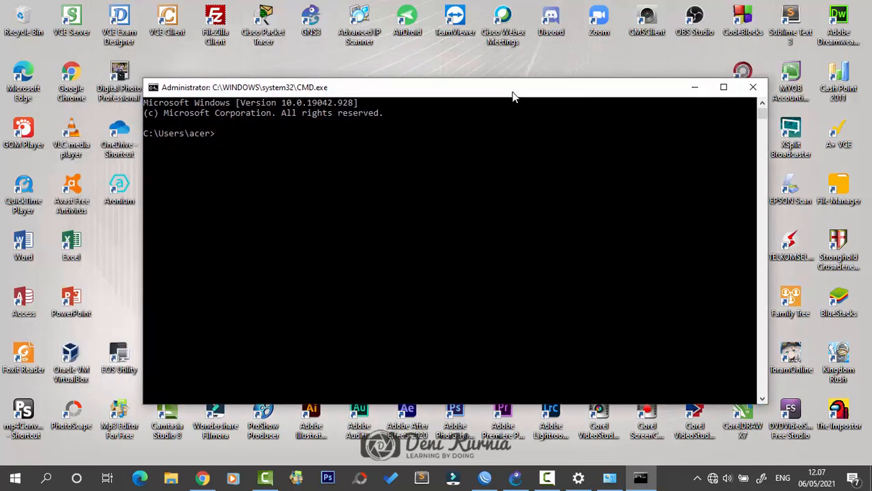
- From LAPTOP-2, ping the ROUTER-2 gateway at 30.30.30.1
text(P)
key(BackSpace)
text(ping 30.30.30.1)
key(Return)
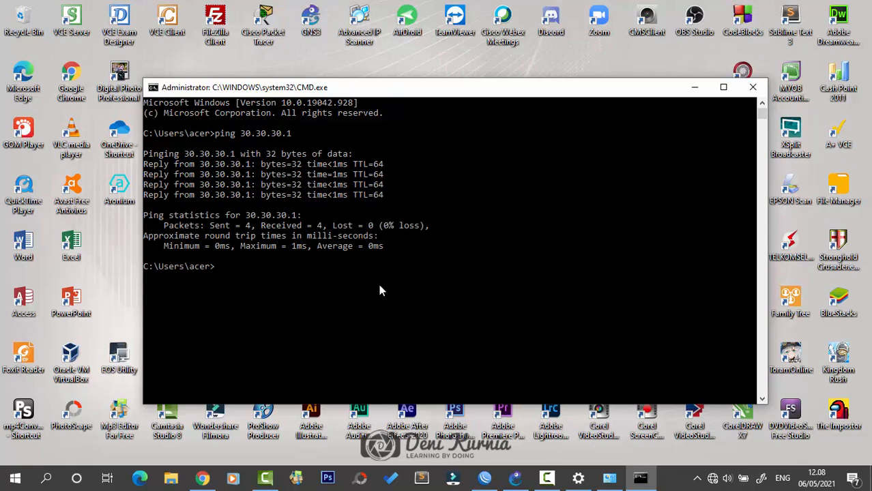
- From LAPTOP-2, ping ROUTER-2's ether4-R1 address, 20.20.20.2
key(Up)
key(BackSpace)
key(BackSpace)
key(BackSpace)
key(BackSpace)
key(BackSpace)
key(BackSpace)
key(BackSpace)
key(BackSpace)
key(BackSpace)
key(BackSpace)
text(20.20.20.2)
key(Return)
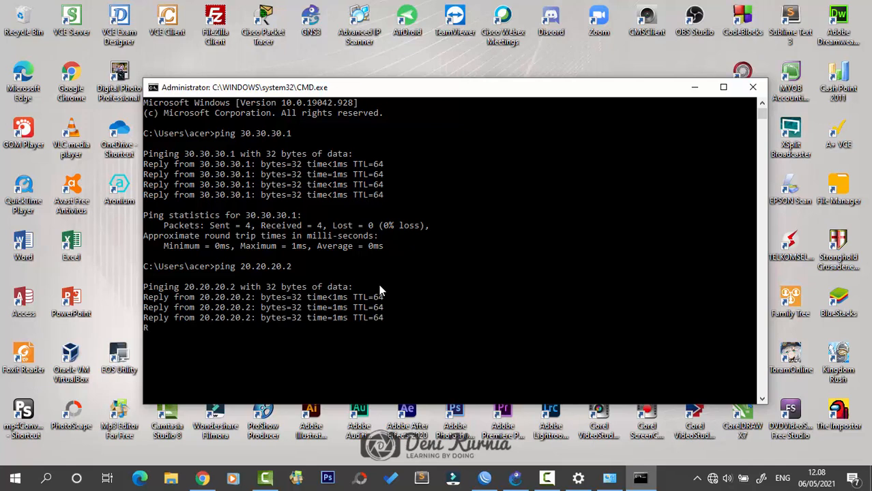
- From LAPTOP-2, ping ROUTER-1's ether3-R2 address, 20.20.20.1
key(Up)
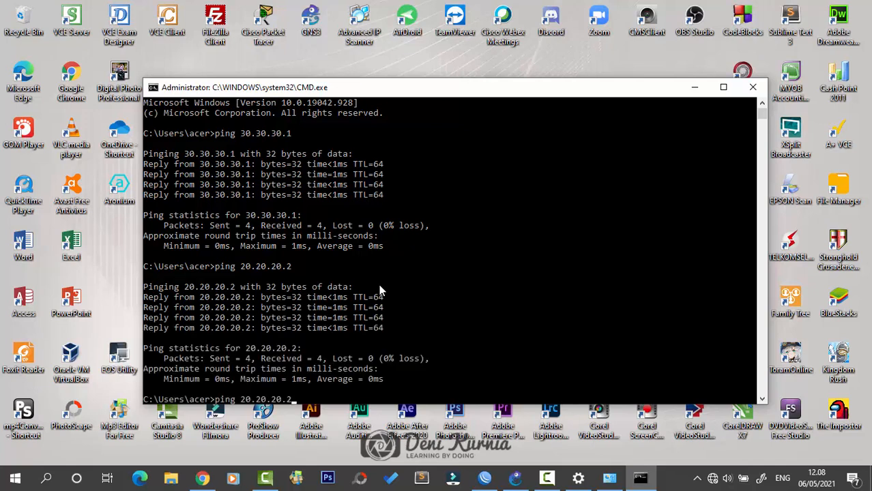
key(BackSpace)
text(1)
key(Return)
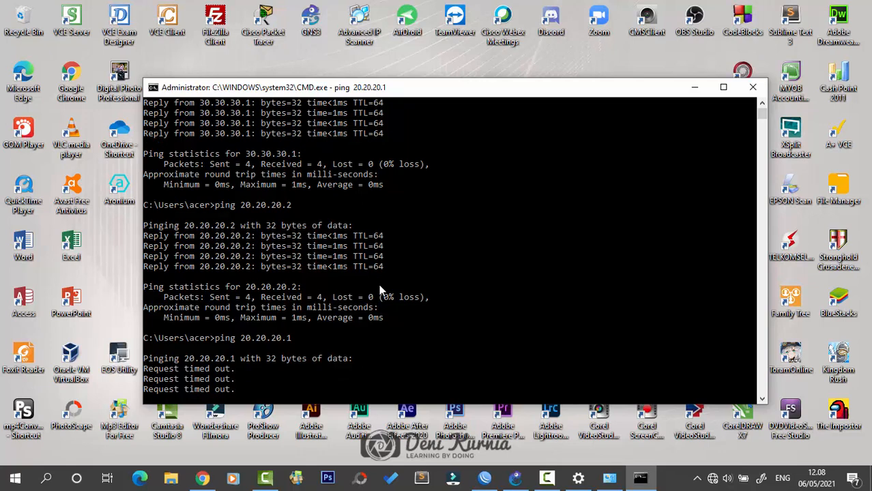
- From LAPTOP-2, ping ROUTER-1's ether1-L1 address, 10.10.10.1
key(Up)
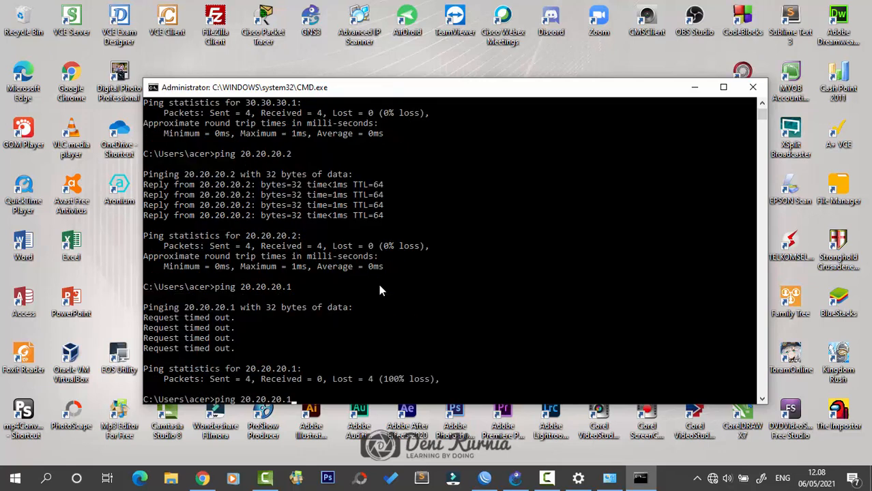
key(BackSpace)
key(BackSpace)
key(BackSpace)
key(BackSpace)
key(BackSpace)
key(BackSpace)
key(BackSpace)
key(BackSpace)
key(BackSpace)
key(BackSpace)
text(10.10.10.1)
key(Return)
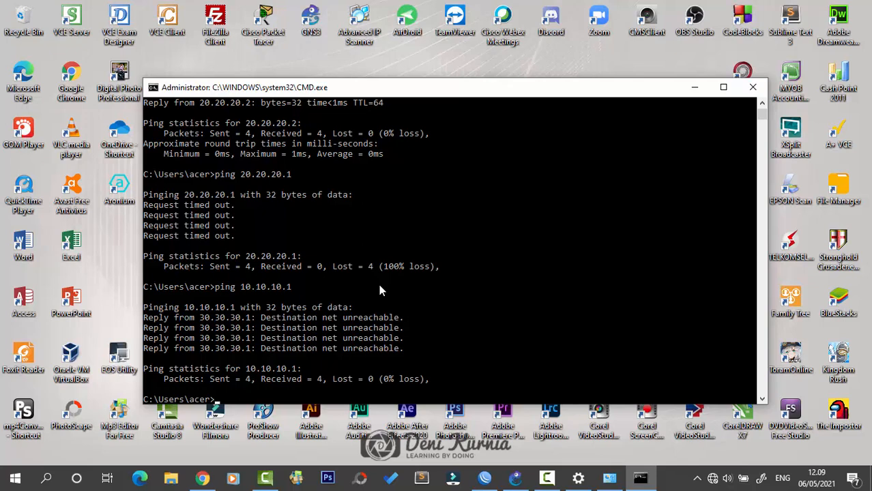
- From LAPTOP-2, ping LAPTOP-1 at 10.10.10.2
key(Up)
key(BackSpace)
key(BackSpace)
key(BackSpace)
key(BackSpace)
key(BackSpace)
key(BackSpace)
key(BackSpace)
key(BackSpace)
key(BackSpace)
key(BackSpace)
text(10.10.10.2)
key(Return)
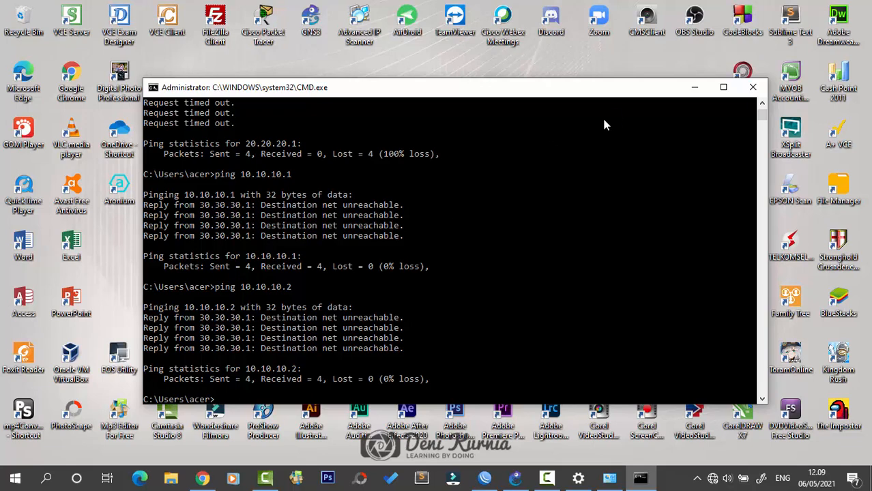
- Minimize Command Prompt and switch to GNS3 to review the routing topology
click(693, 88)
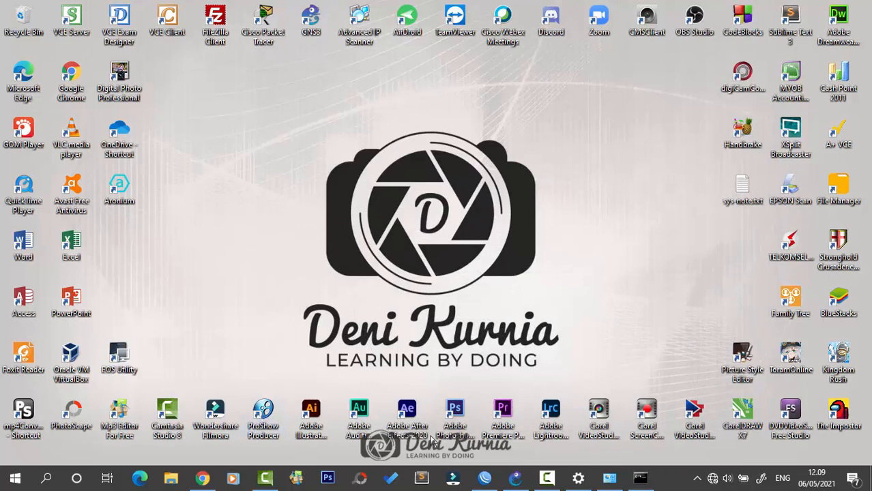
click(511, 478)
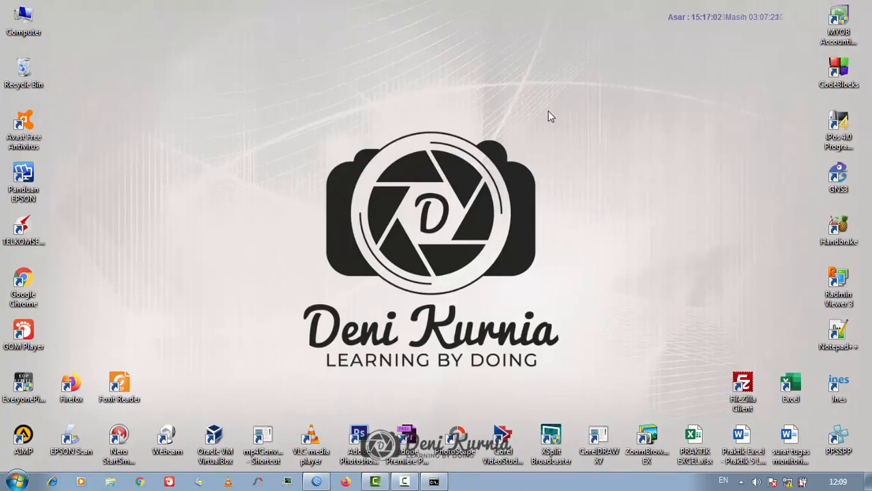
- Switch to ROUTER-1's WinBox session on LAPTOP-1 and open its IP route list, leaving room beside it
click(316, 482)
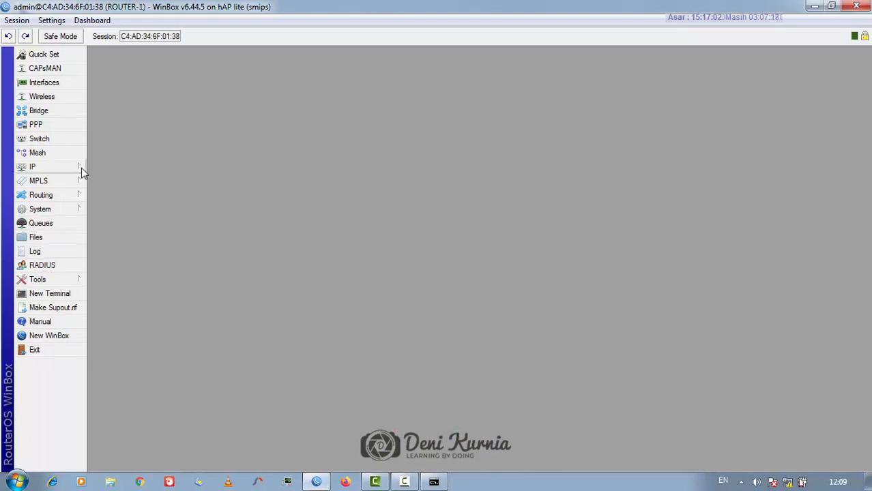
click(82, 168)
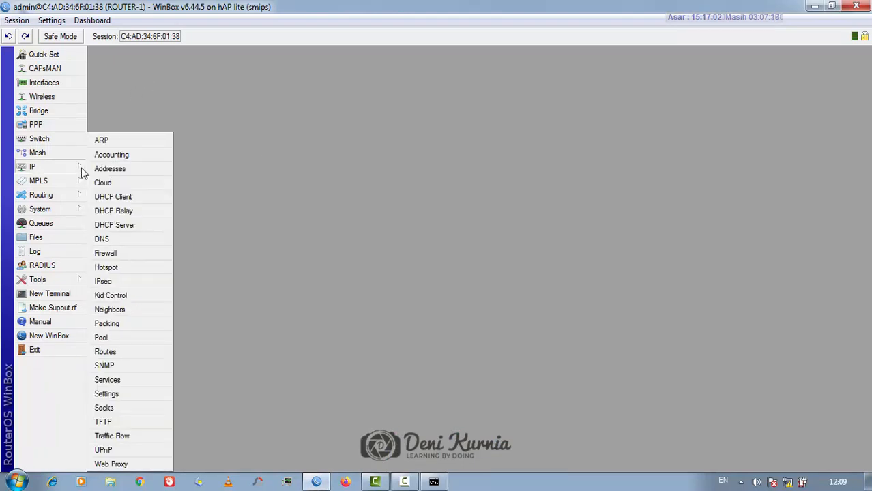
click(126, 352)
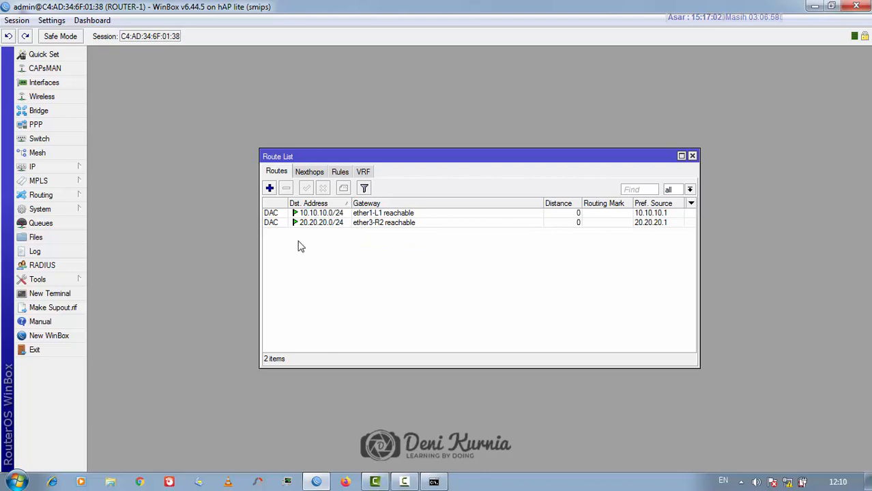
mouse_move(277, 226)
drag(327, 157, 311, 159)
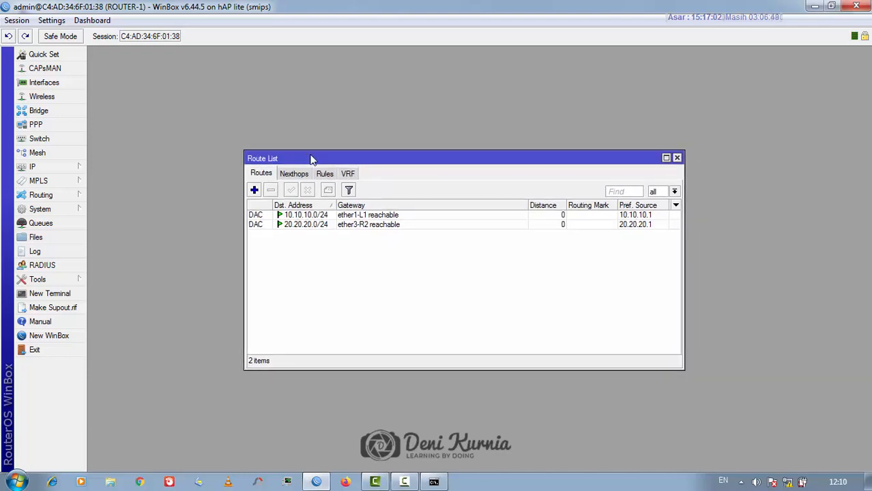
drag(311, 158, 275, 163)
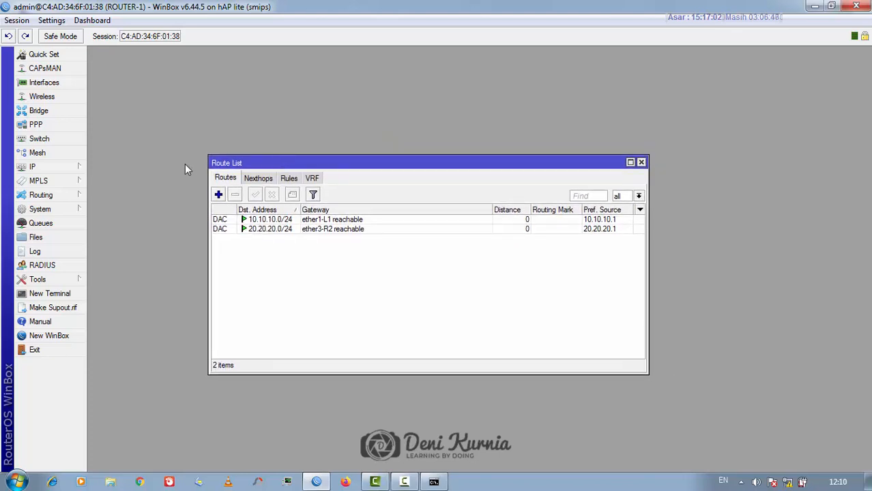
- Open ROUTER-1's IP address list and compare its networks with the entries in the route list
click(74, 168)
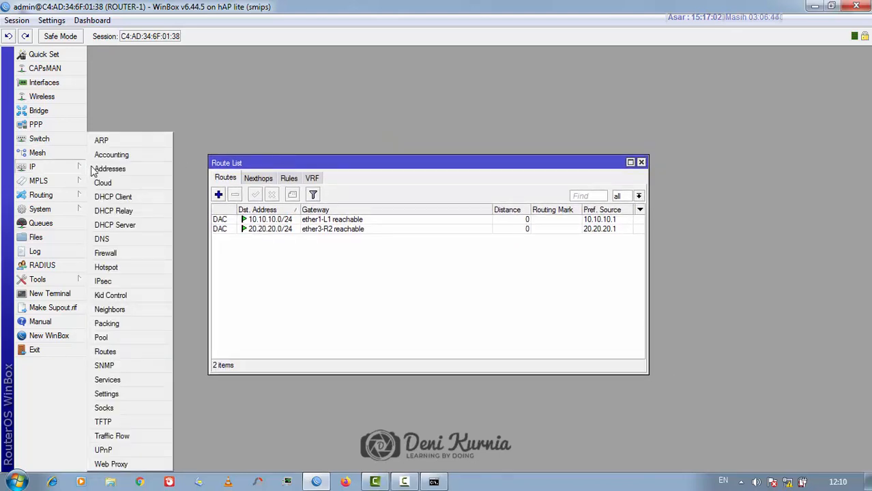
click(99, 169)
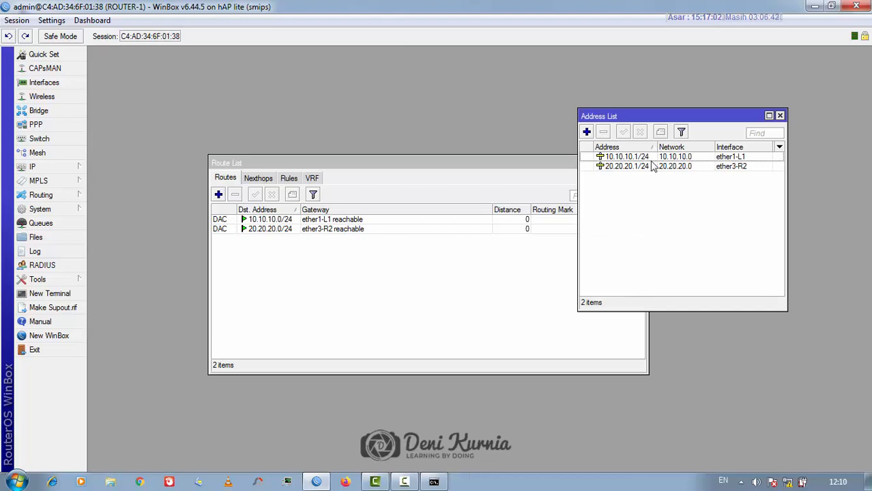
click(496, 282)
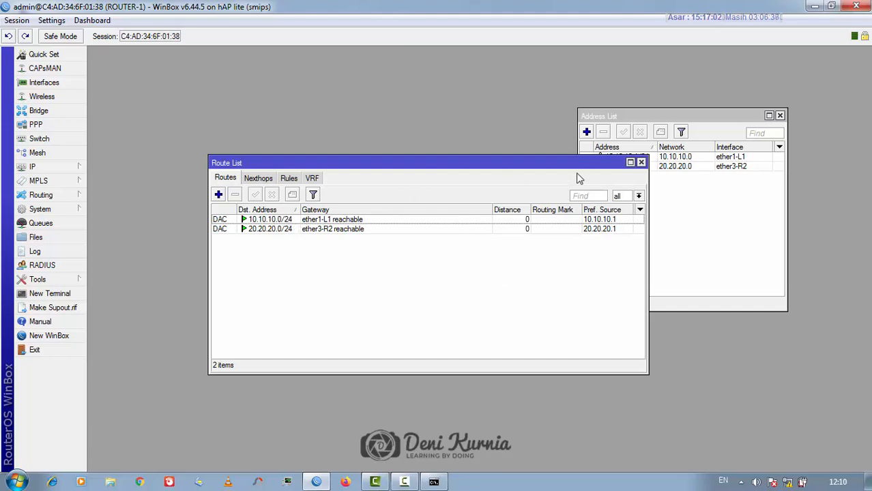
click(675, 216)
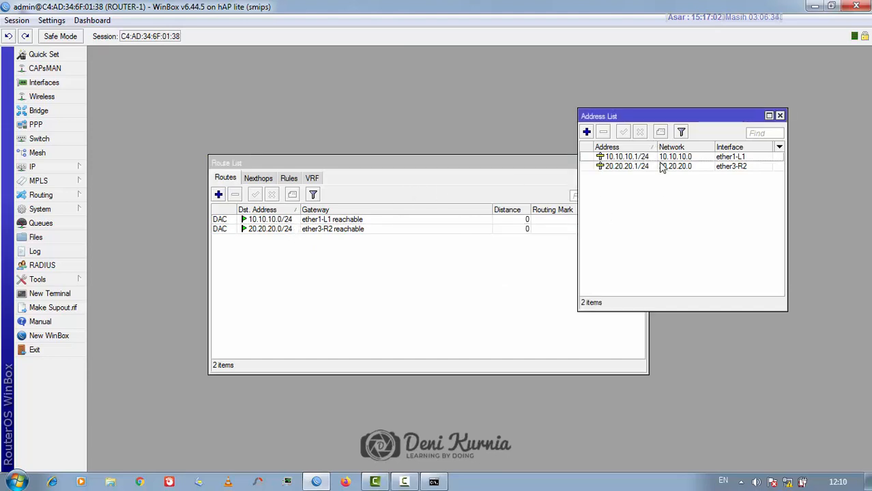
click(337, 217)
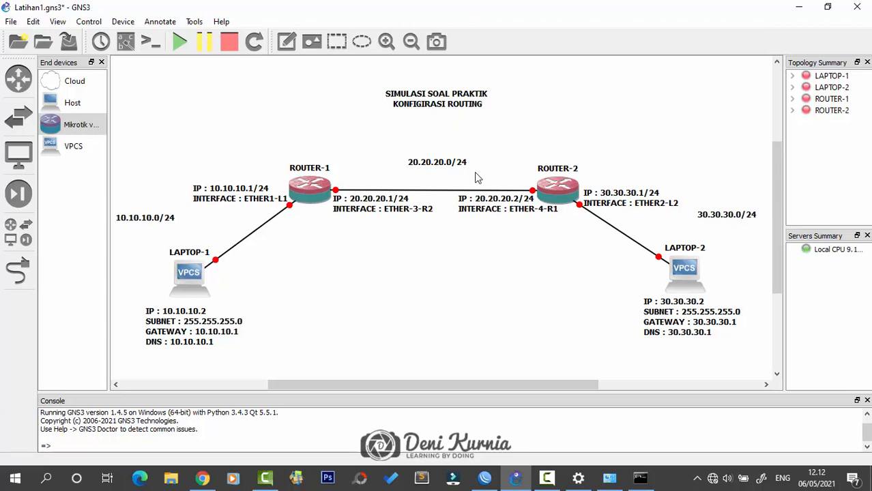
- Switch to ROUTER-2's WinBox session, open its IP route list, and compare it with the address list before minimizing WinBox
click(484, 478)
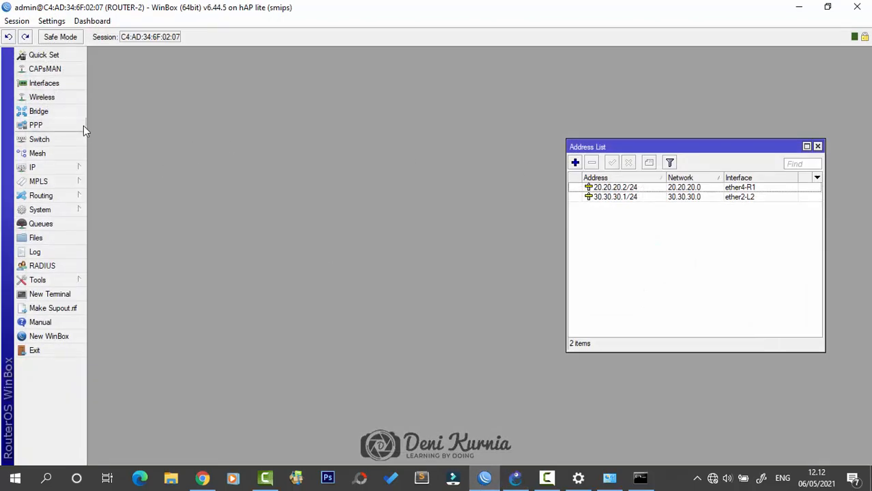
click(75, 168)
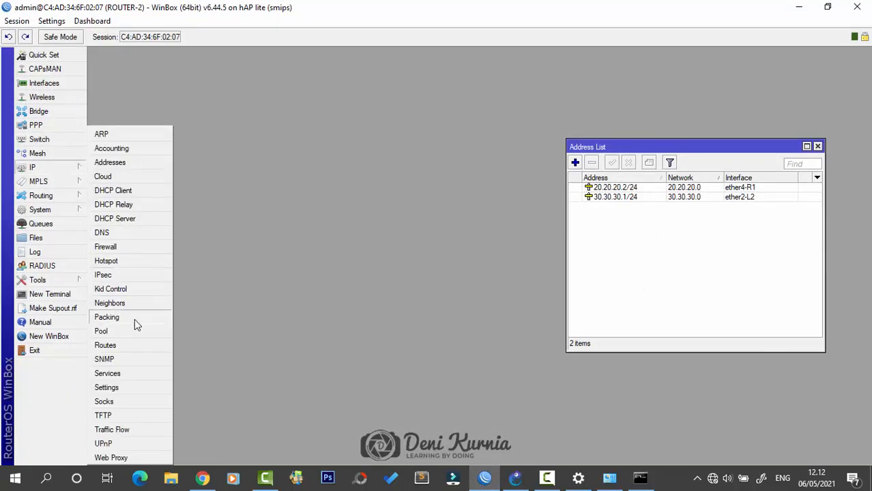
click(133, 345)
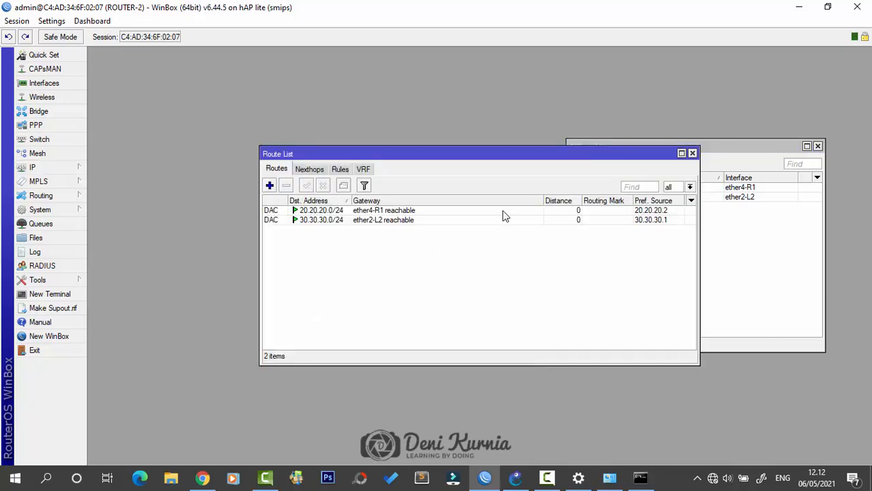
drag(511, 151, 444, 208)
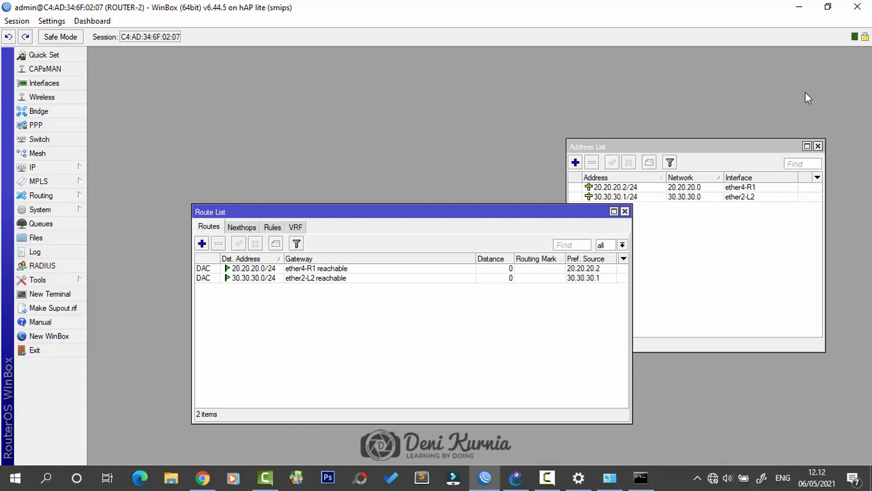
click(799, 7)
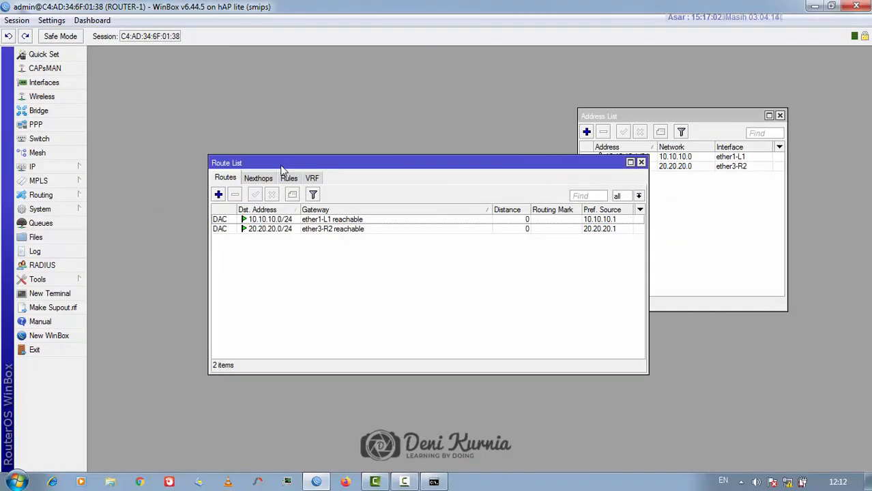
- Start a new static route on ROUTER-1 with destination address 30.30.30.0/24
click(218, 194)
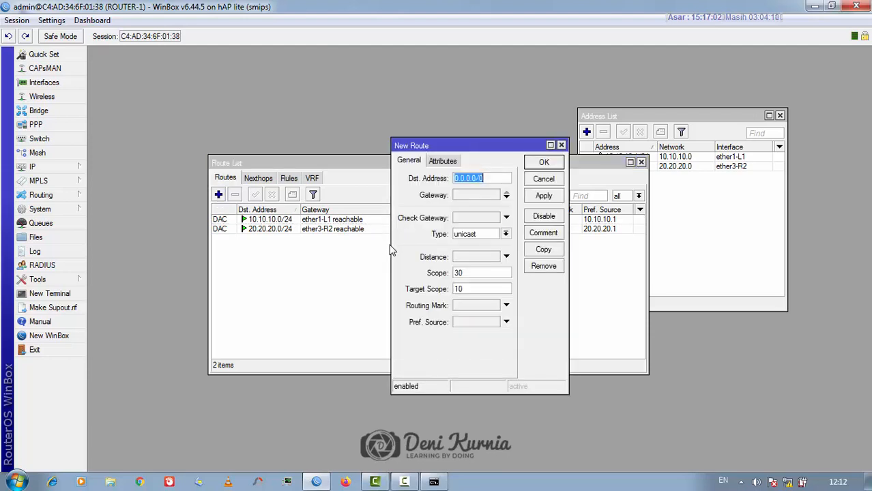
drag(390, 245, 349, 234)
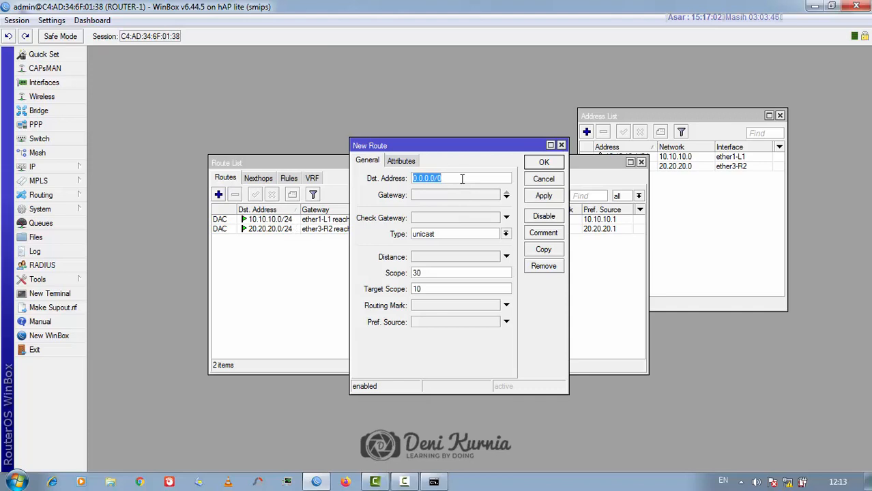
text(30.)
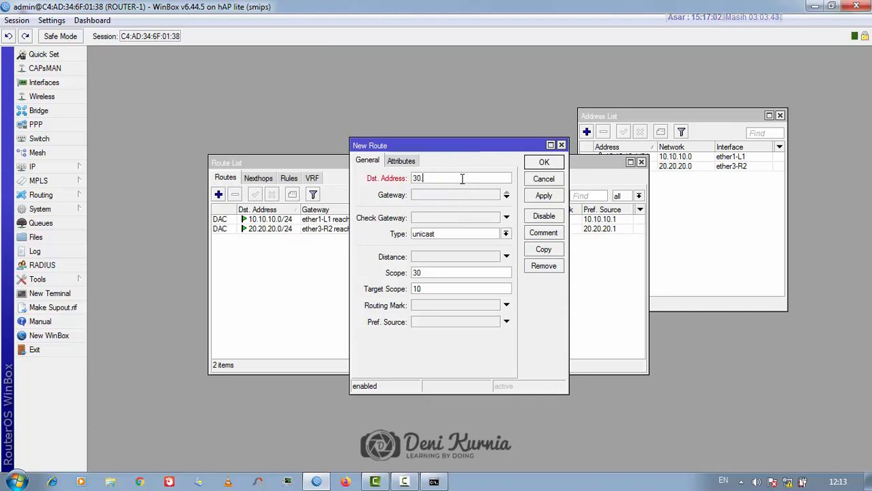
text(30.30.0/24)
- Set the new ROUTER-1 route's gateway to 20.20.20.2, save it, and check its entry in the route list
click(459, 195)
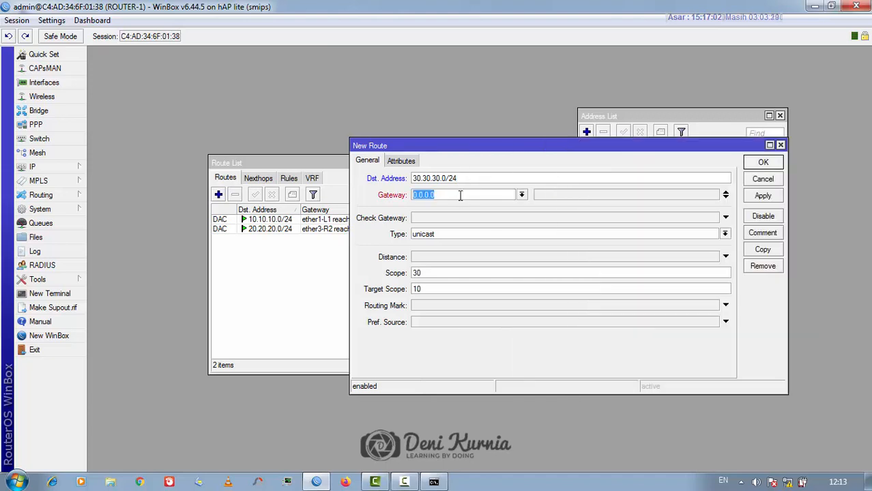
drag(464, 149, 325, 192)
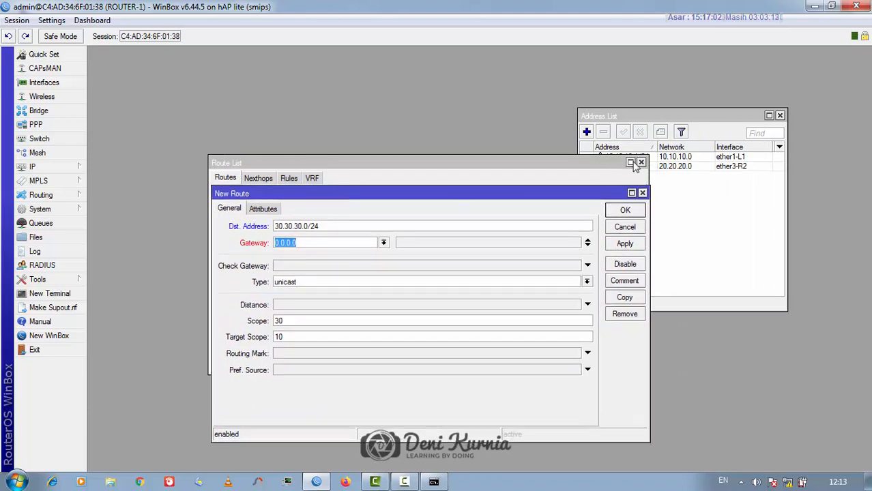
drag(687, 111, 709, 109)
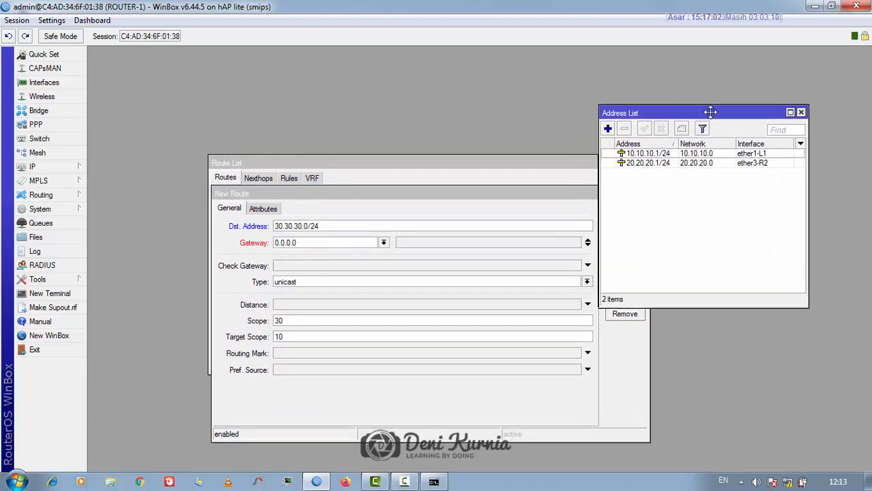
click(549, 198)
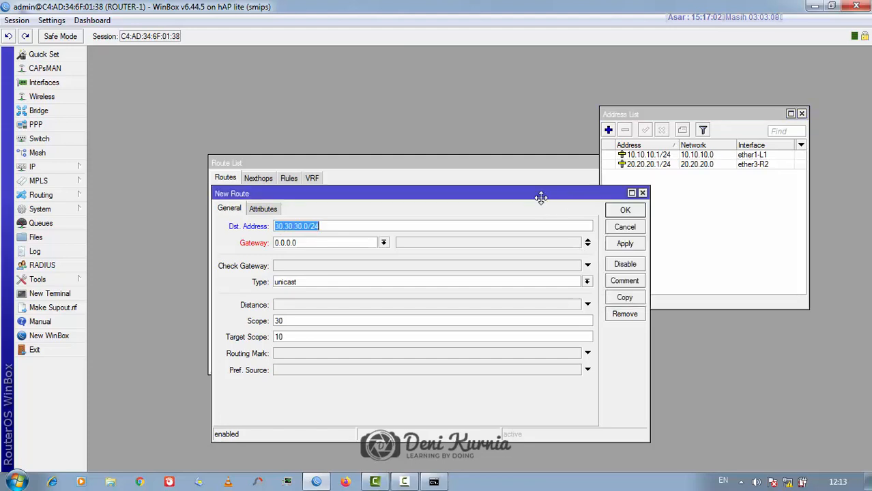
click(352, 243)
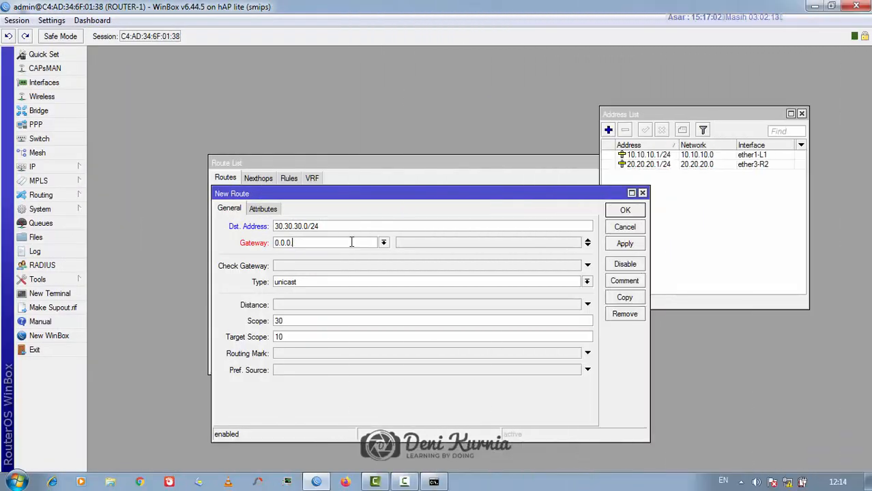
key(BackSpace)
key(BackSpace)
key(BackSpace)
key(BackSpace)
key(BackSpace)
text(20.20.20.2)
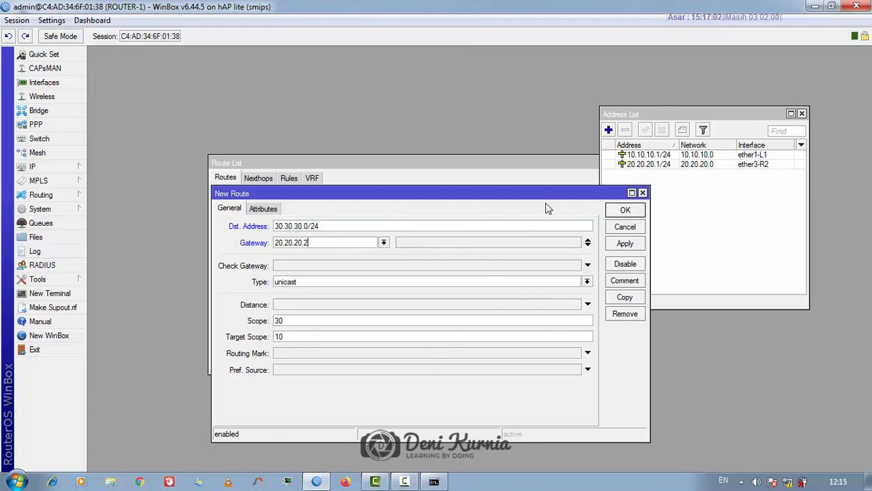
click(625, 211)
click(284, 257)
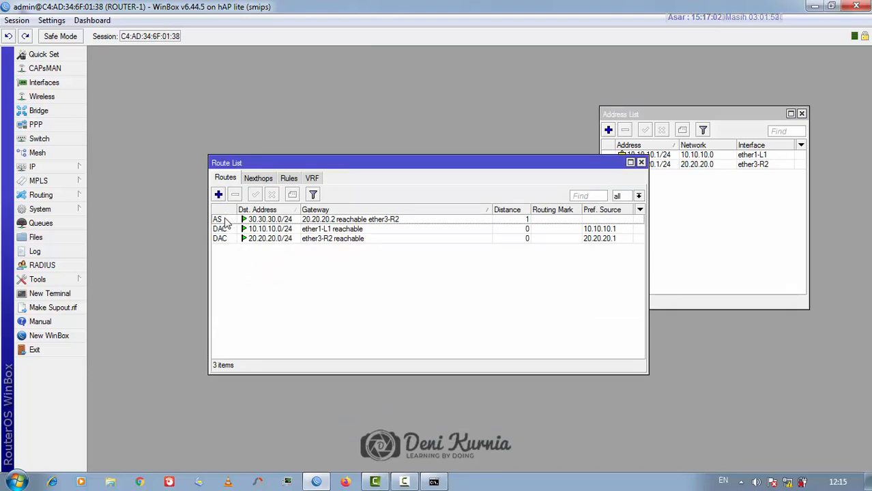
mouse_move(225, 222)
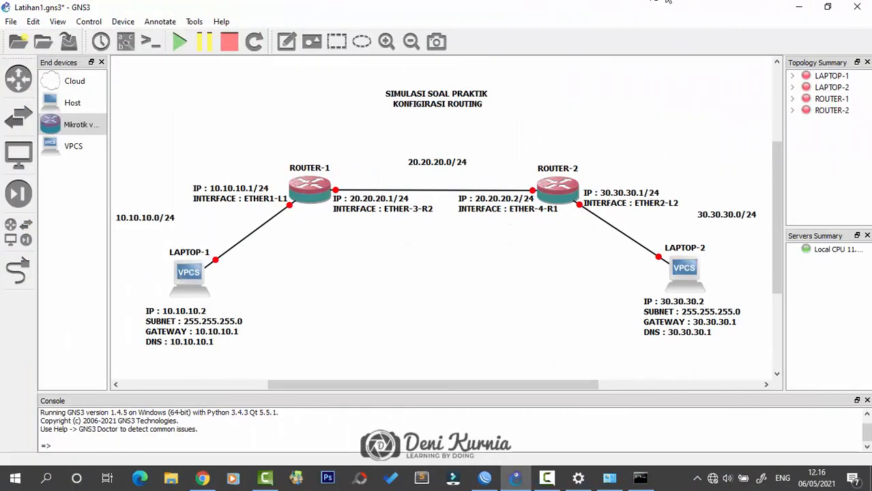
- Return to ROUTER-2's WinBox session and start a new static route with destination address 10.10.10.0/24
click(799, 7)
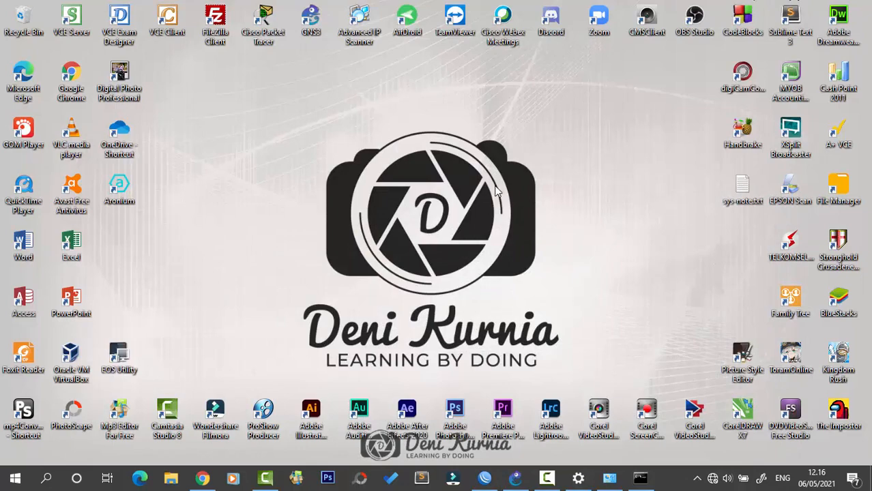
click(485, 481)
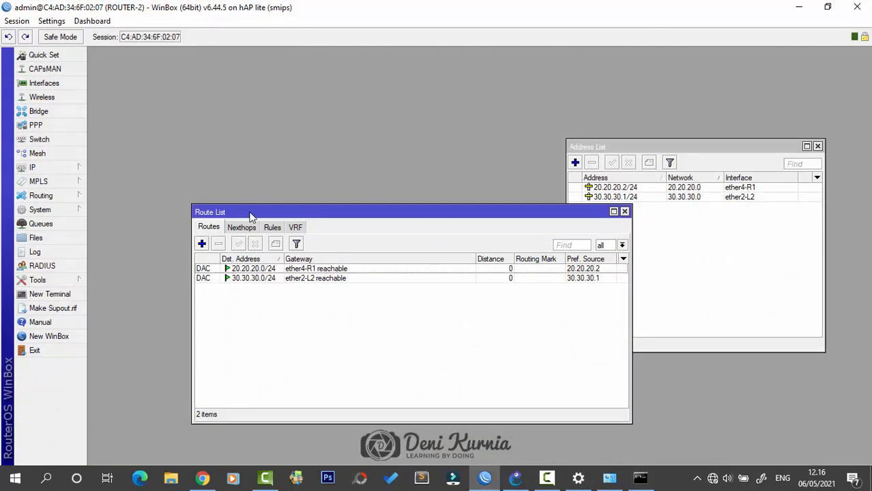
click(201, 243)
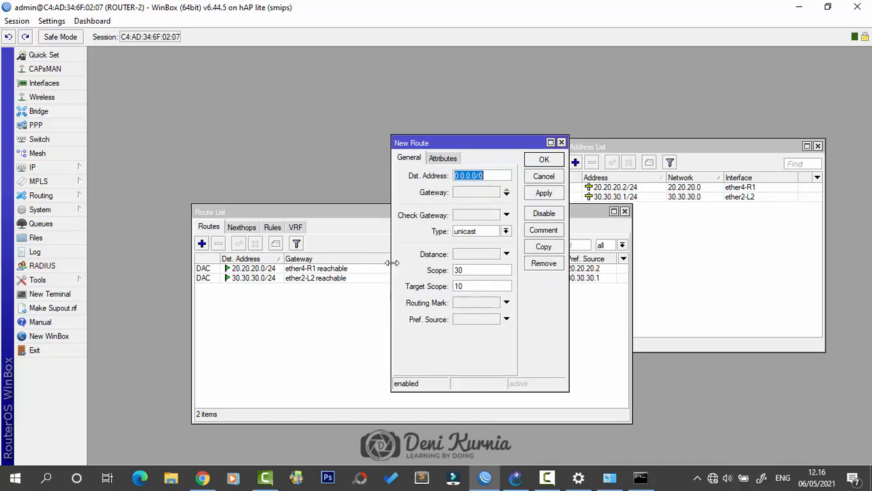
drag(392, 262, 367, 264)
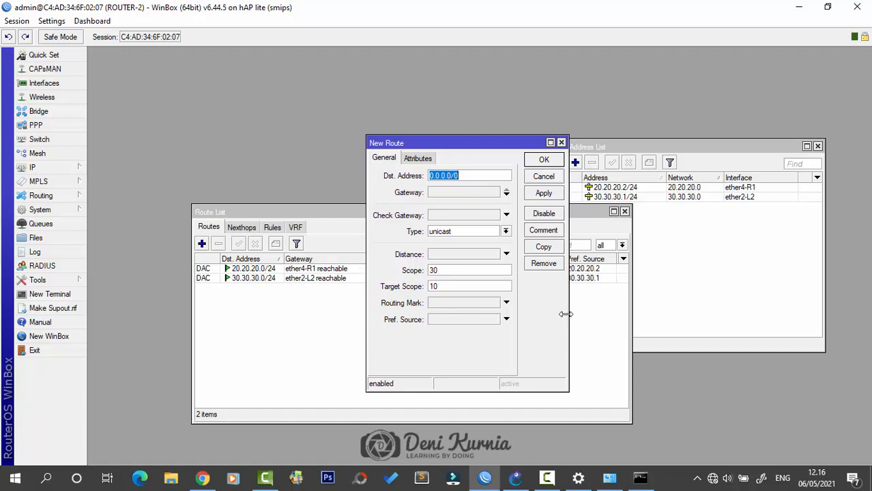
drag(567, 315, 609, 317)
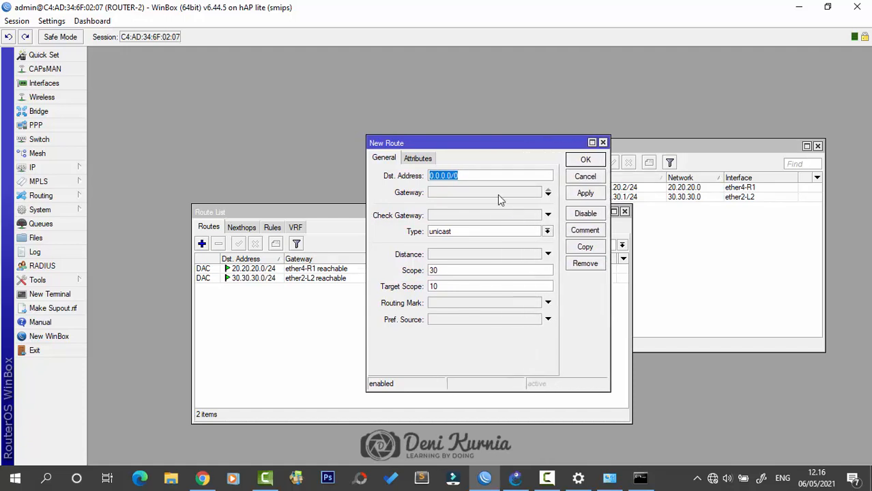
text(10.)
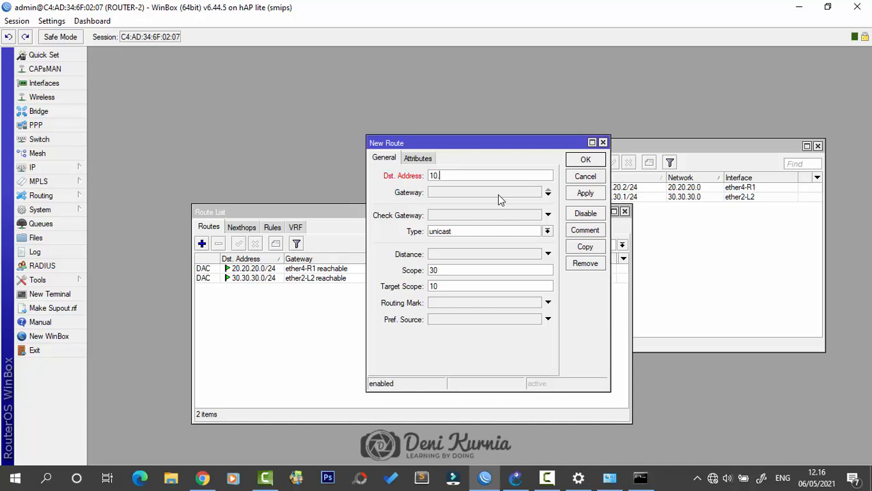
text(10.10.0/24)
- Set the new ROUTER-2 route's gateway to 20.20.20.1, save it, close the route list, and minimize WinBox
click(497, 194)
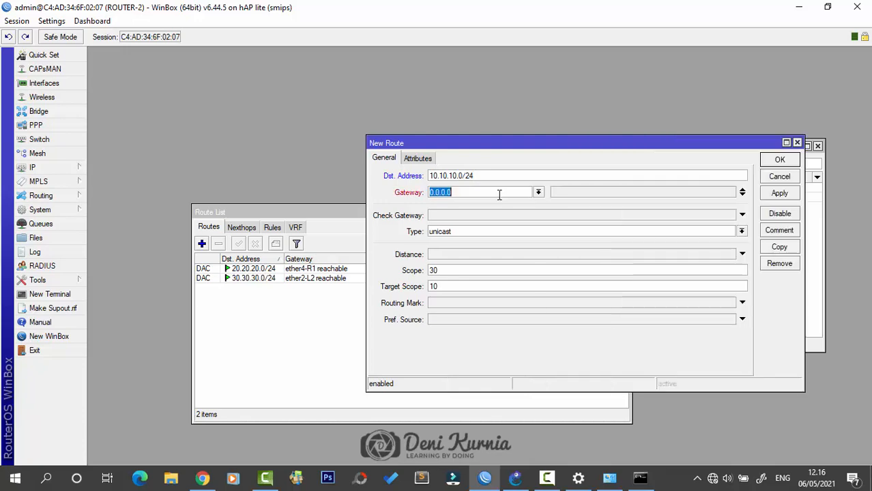
click(516, 480)
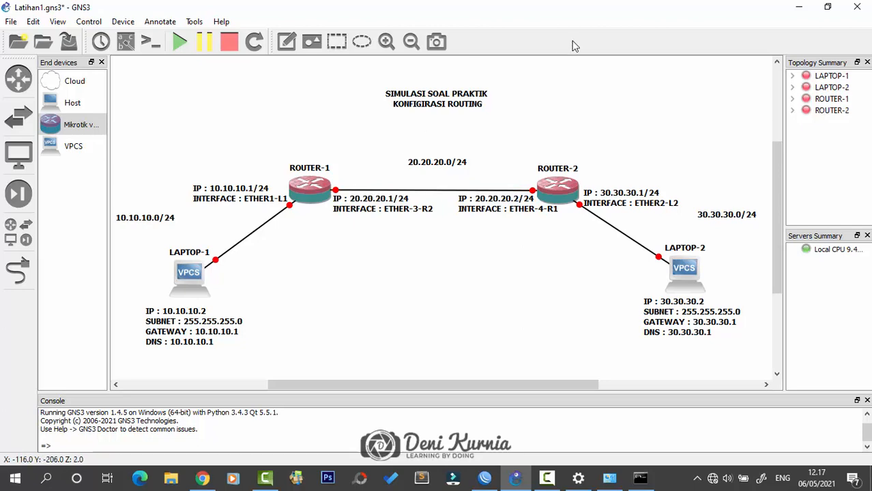
click(799, 6)
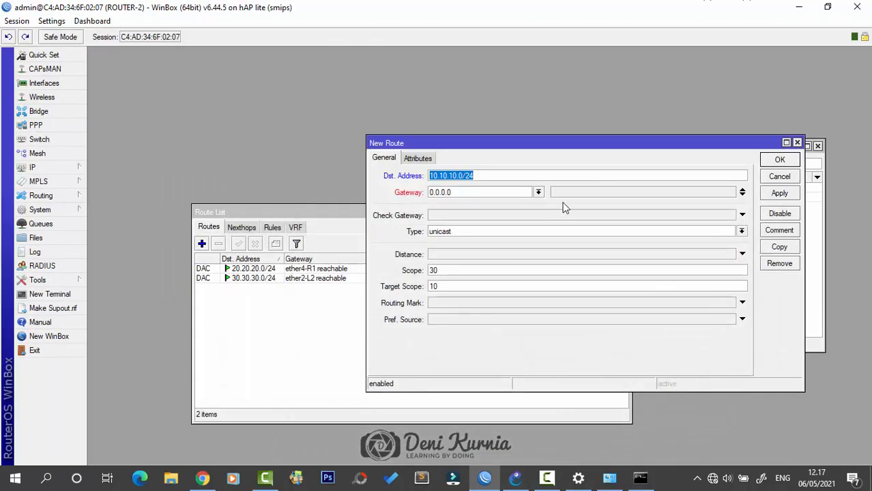
click(517, 194)
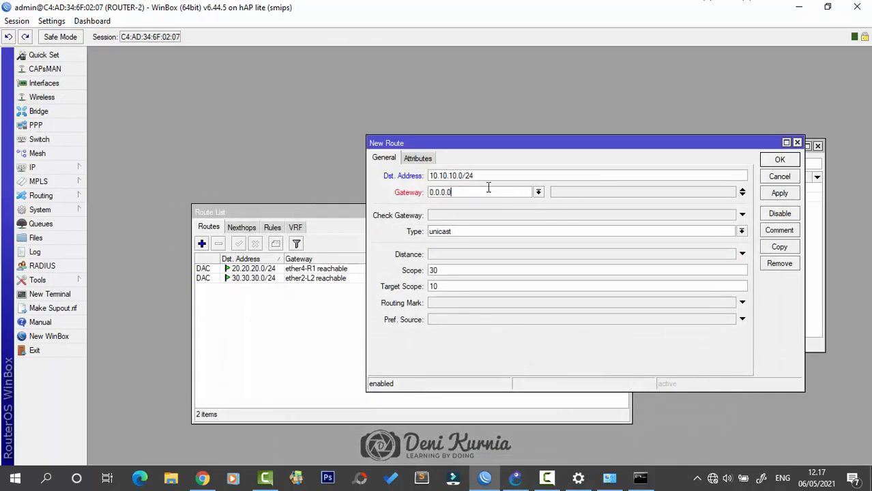
key(BackSpace)
key(BackSpace)
key(BackSpace)
key(BackSpace)
key(BackSpace)
key(BackSpace)
key(BackSpace)
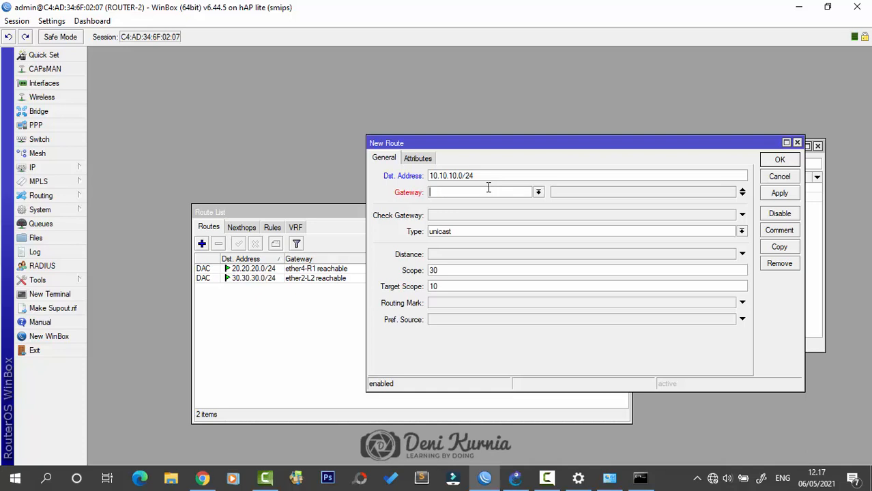
text(2)
text(0.20.20.1)
click(779, 160)
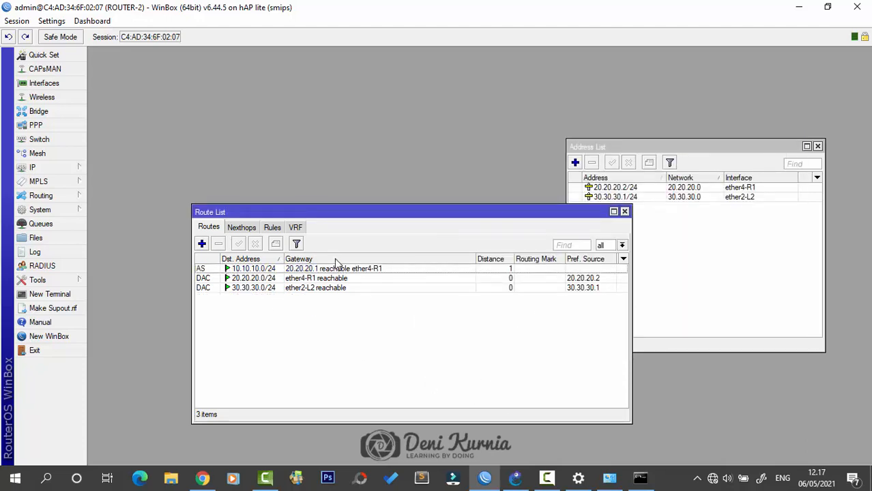
click(625, 212)
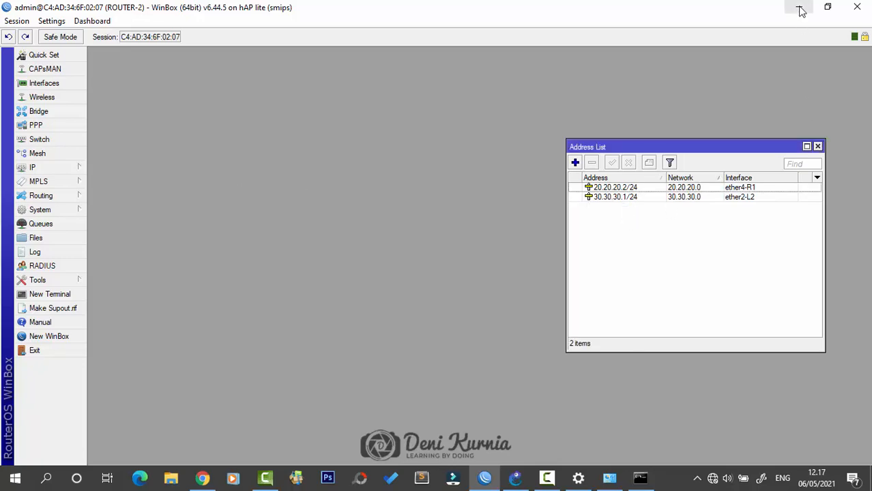
click(799, 9)
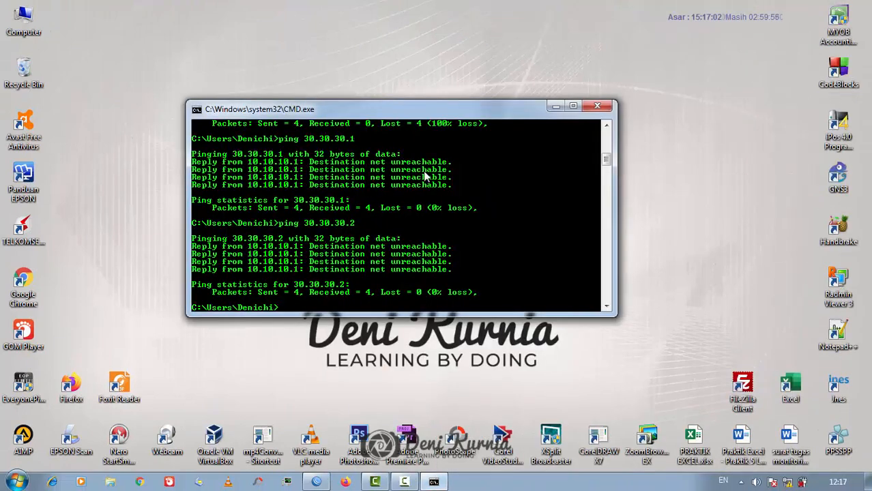
- On LAPTOP-1, test routing from the command prompt by pinging 20.20.20.2 and 30.30.30.1
text(ping 20.20.20.2)
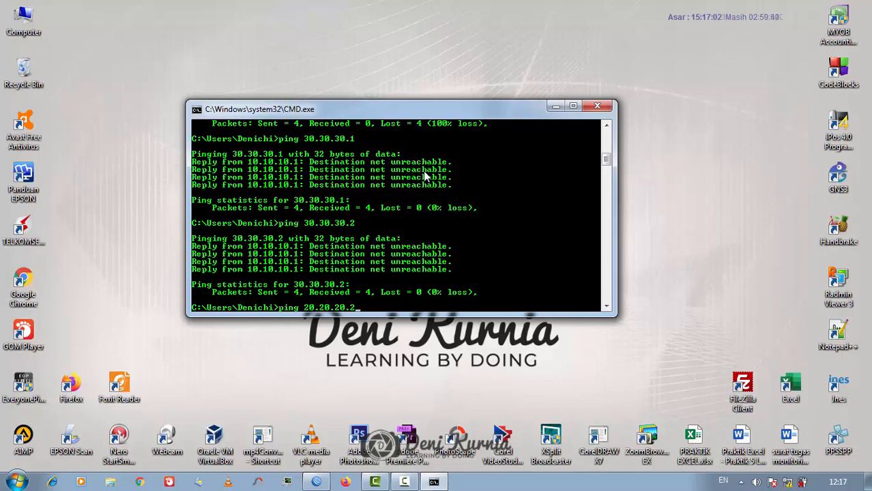
key(Return)
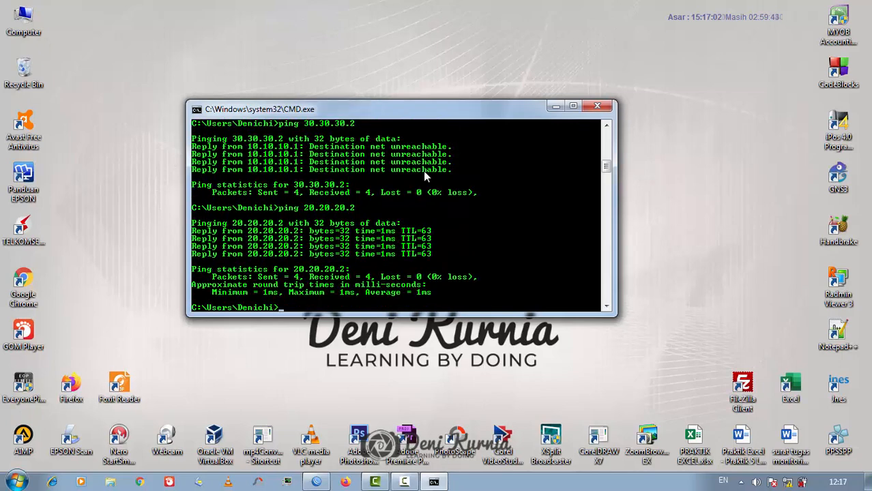
key(Up)
key(Up)
key(Up)
key(Down)
key(Down)
key(Return)
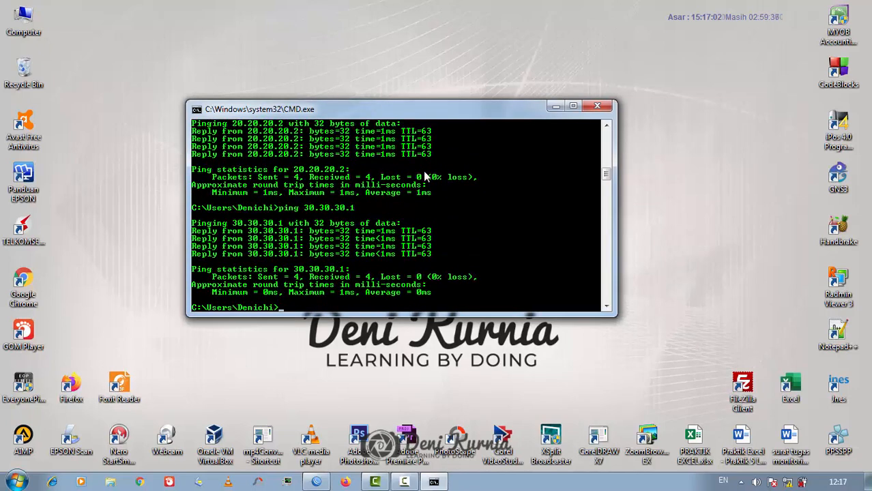
key(Up)
key(Return)
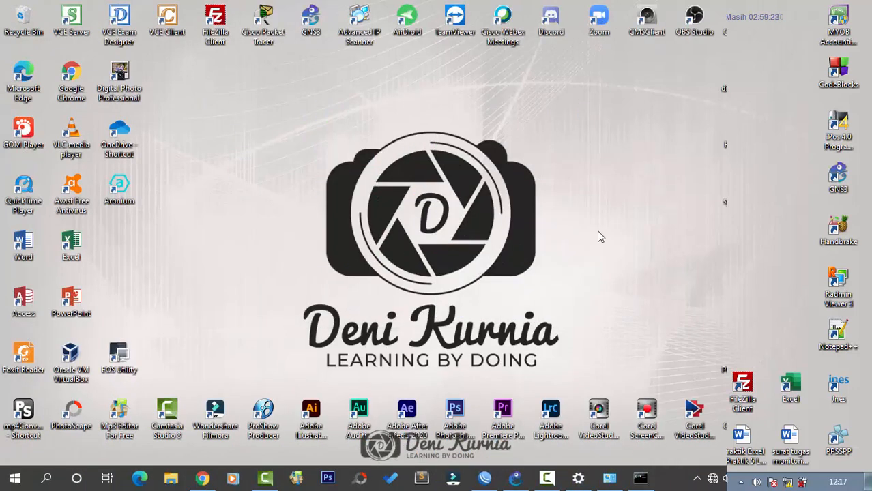
- Switch to LAPTOP-2's Control Panel window and open Windows Defender Firewall under System and Security
click(620, 479)
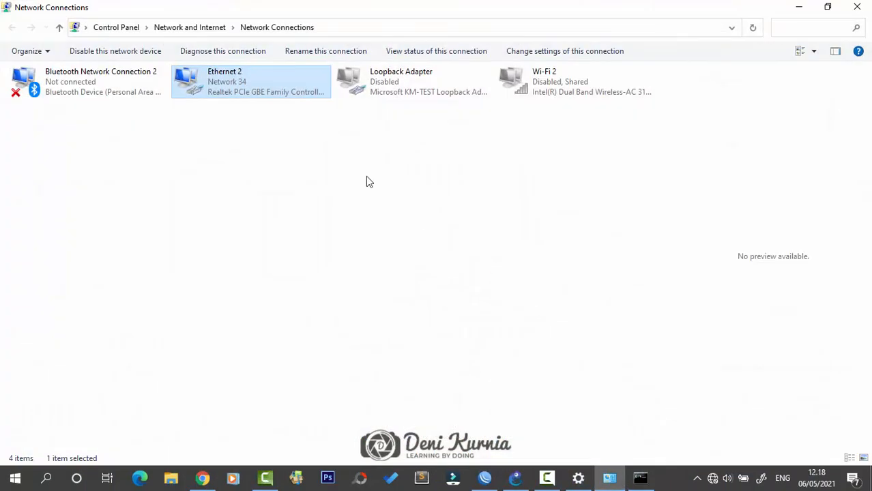
click(185, 29)
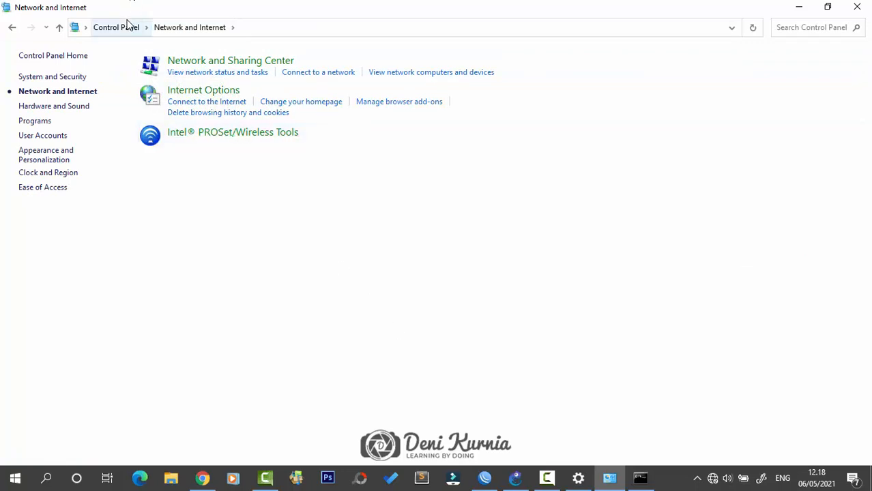
click(132, 31)
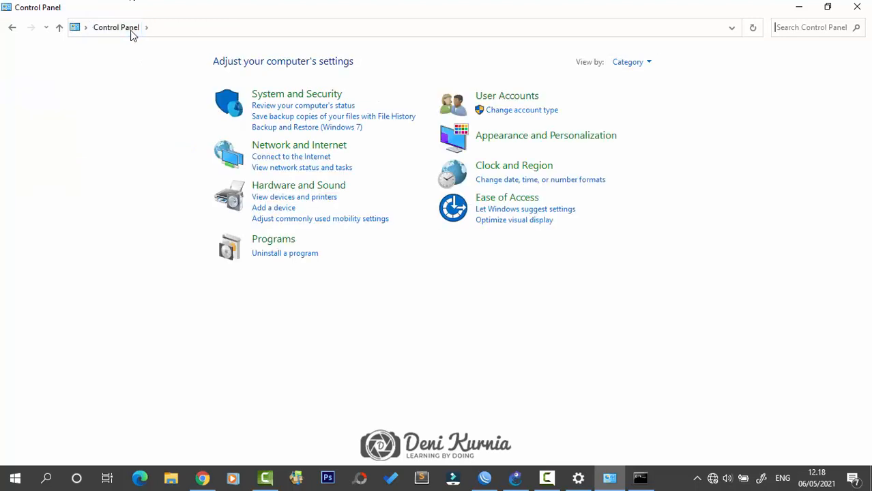
click(297, 96)
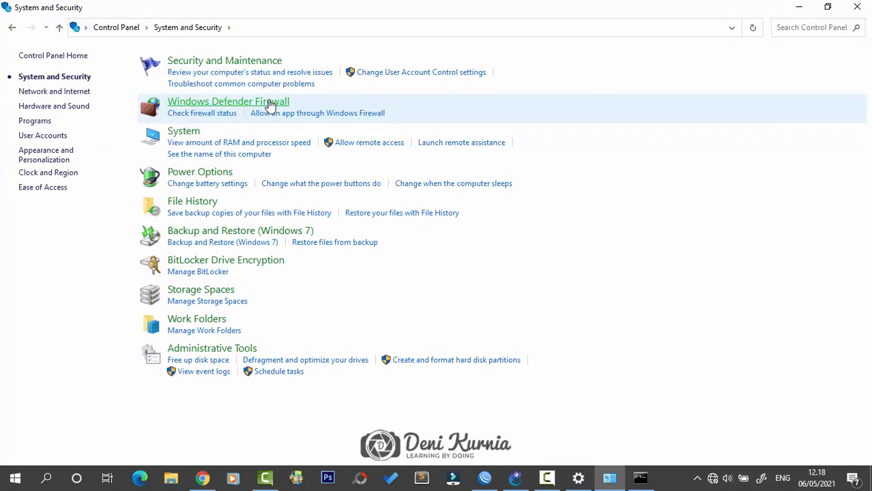
click(270, 105)
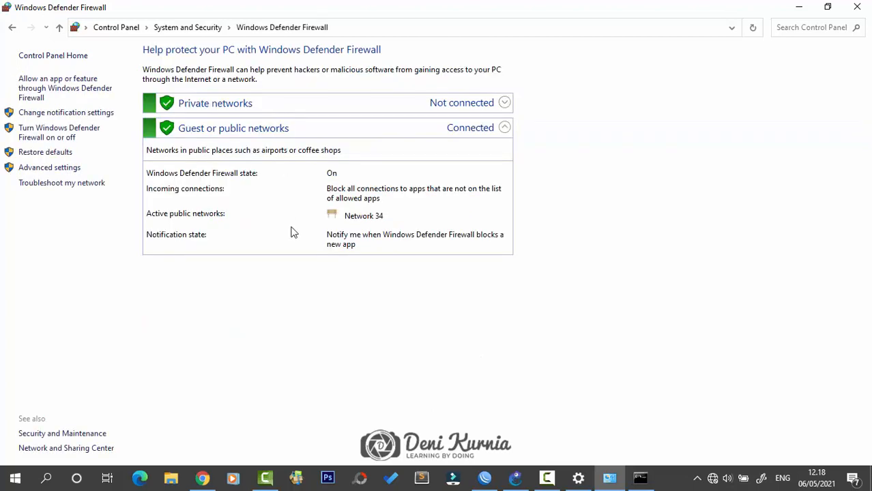
- Turn off Windows Defender Firewall for both private and public networks, save the change, and minimize the window
click(58, 134)
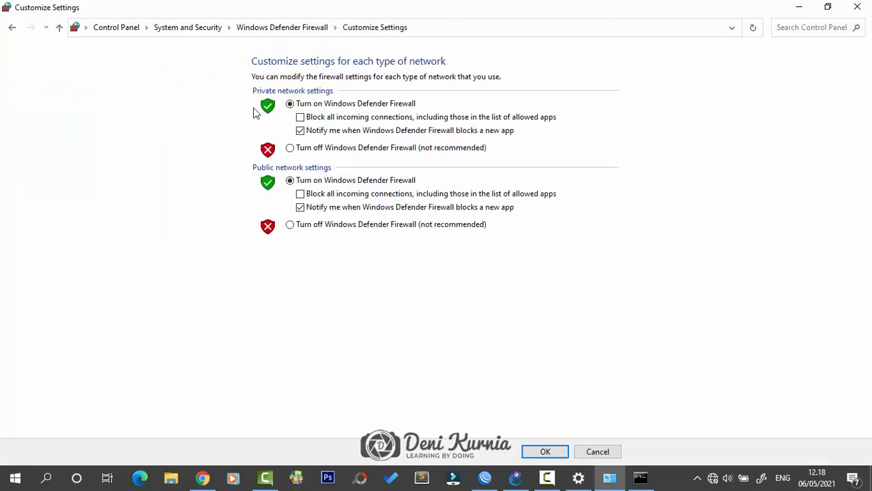
click(300, 151)
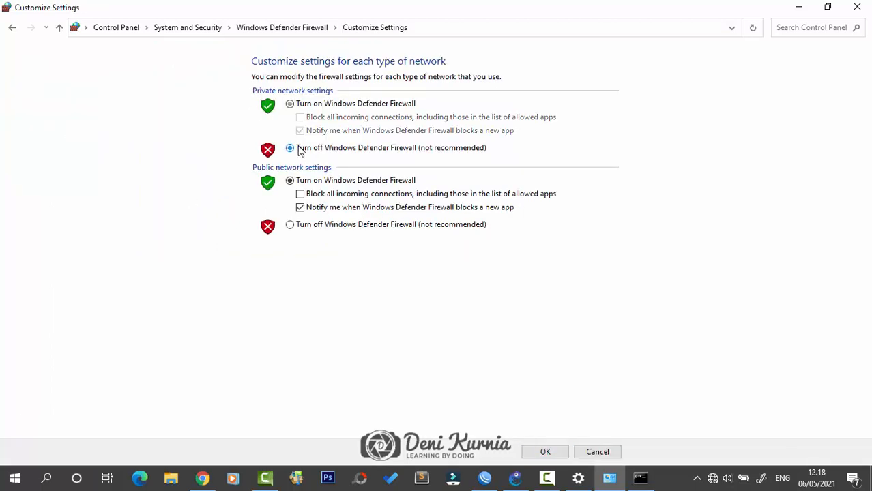
click(296, 230)
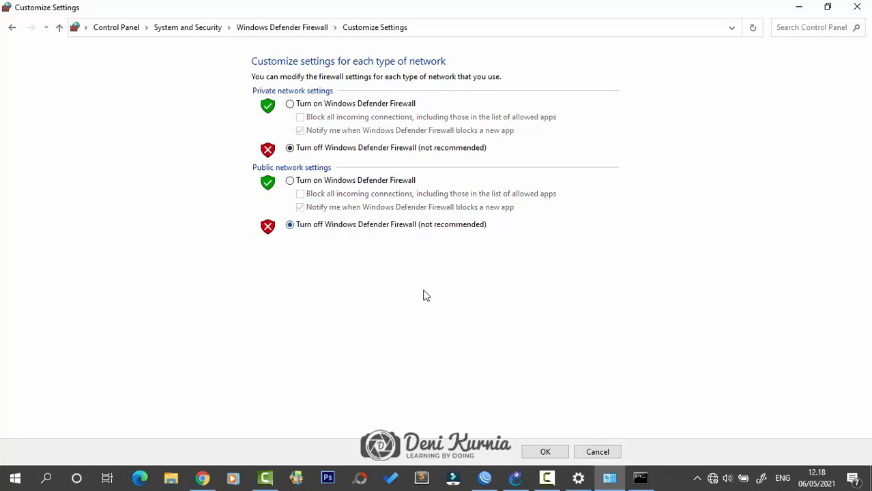
click(539, 453)
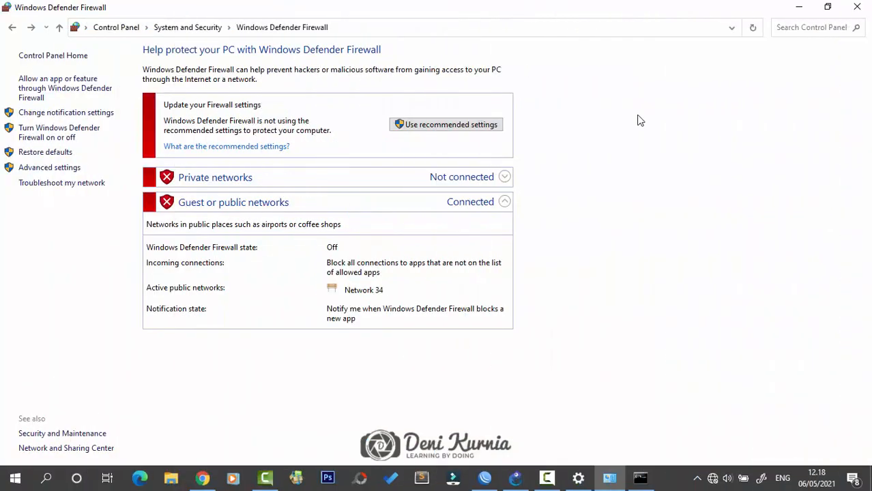
click(797, 8)
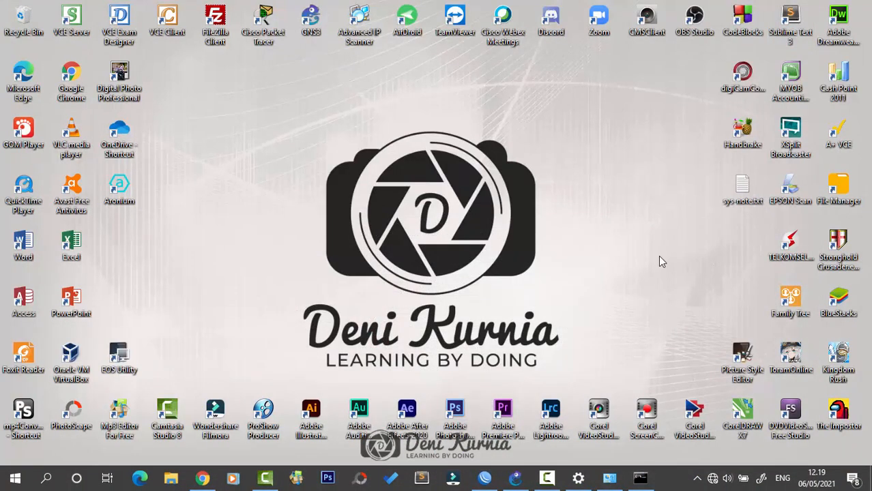
- Return to LAPTOP-2's command prompt and ping 20.20.20.1 again
click(640, 478)
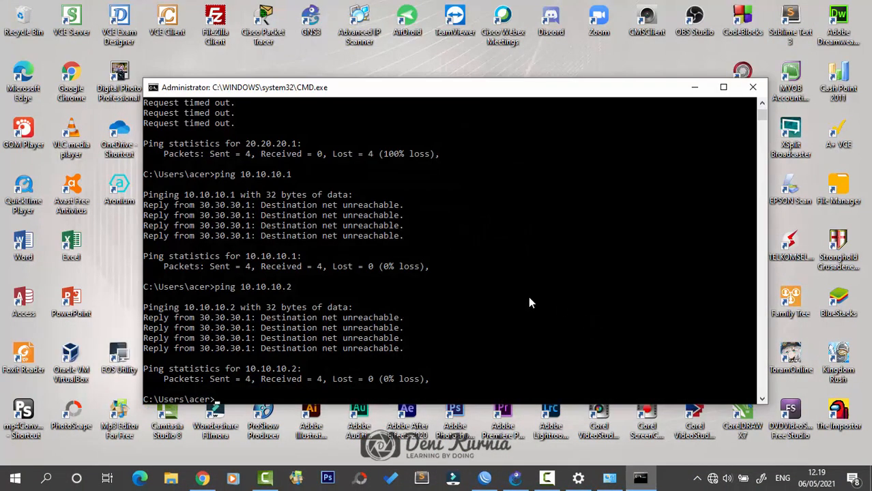
key(Up)
key(Up)
key(Up)
key(Up)
key(Down)
key(Return)
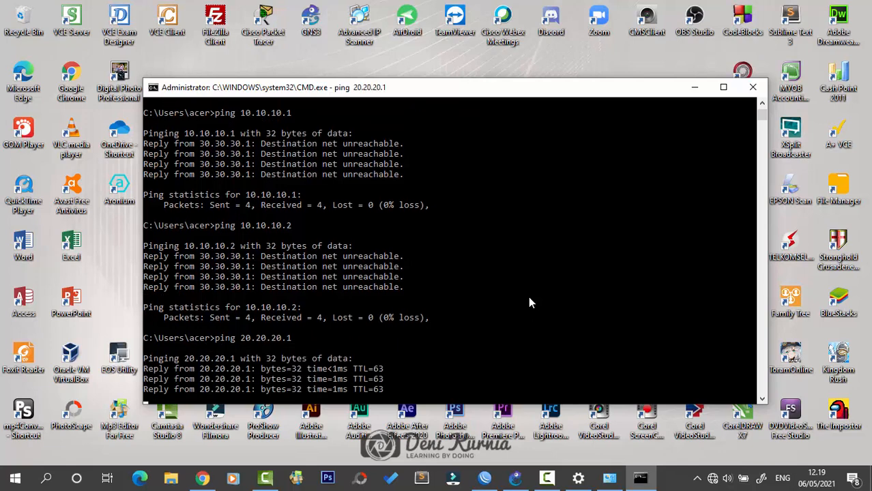
- Ping ROUTER-1's LAN address 10.10.10.1 and LAPTOP-1's address 10.10.10.2 from LAPTOP-2
key(Up)
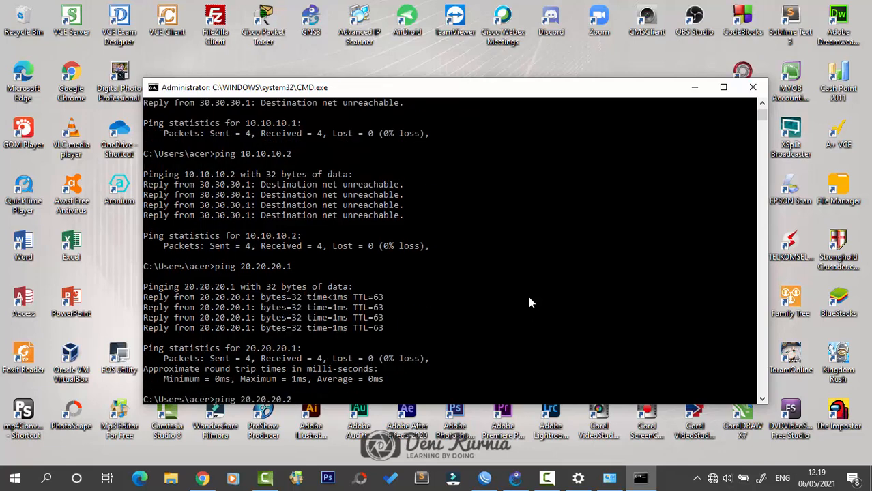
key(Up)
key(Return)
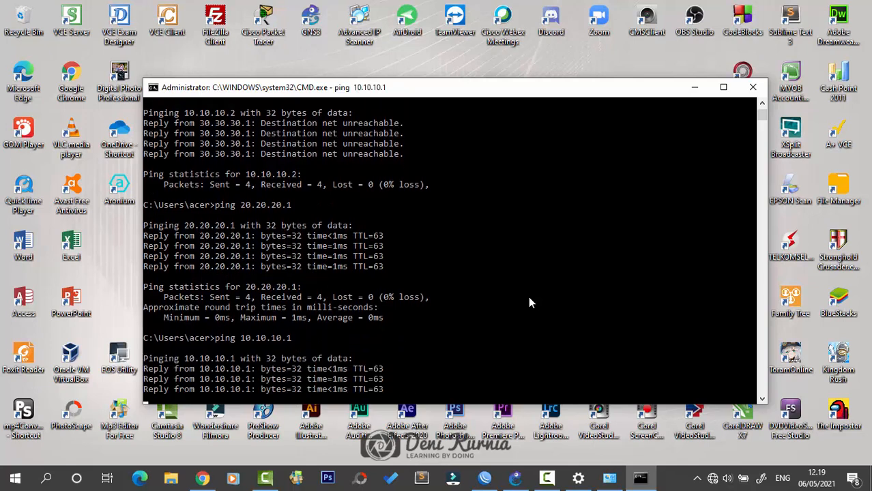
key(Up)
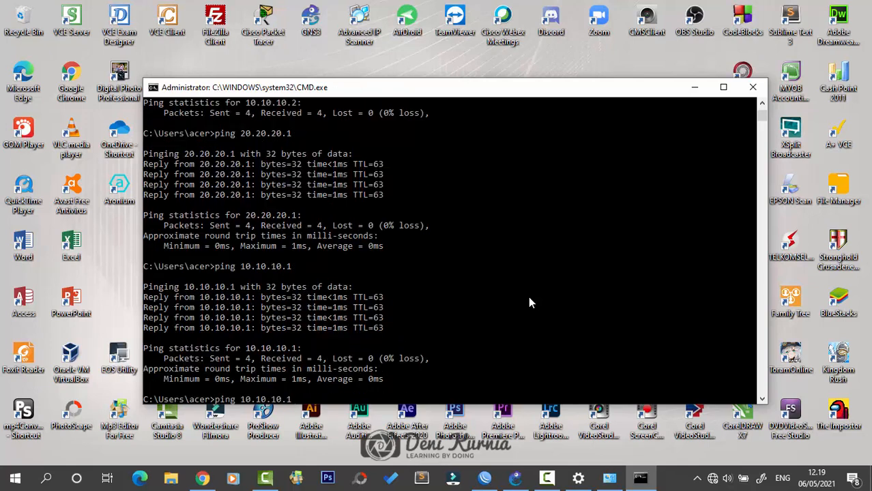
key(BackSpace)
text(2)
key(Return)
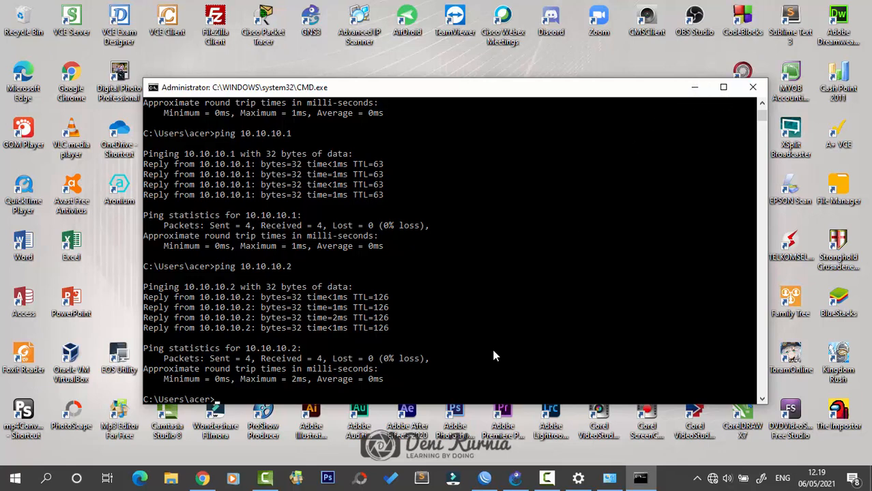
click(486, 278)
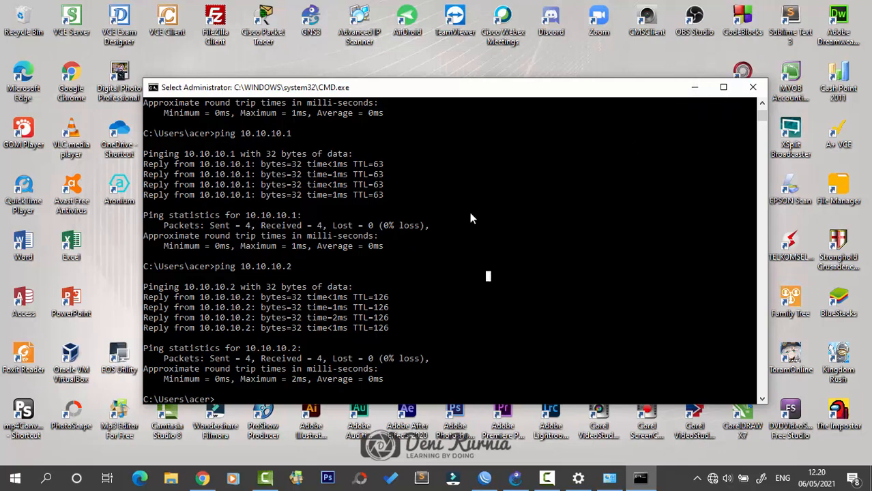
- Open LAPTOP-1's network shares at \\10.10.10.2 through the Run dialog and browse to the Users\Public folder
key(super+r)
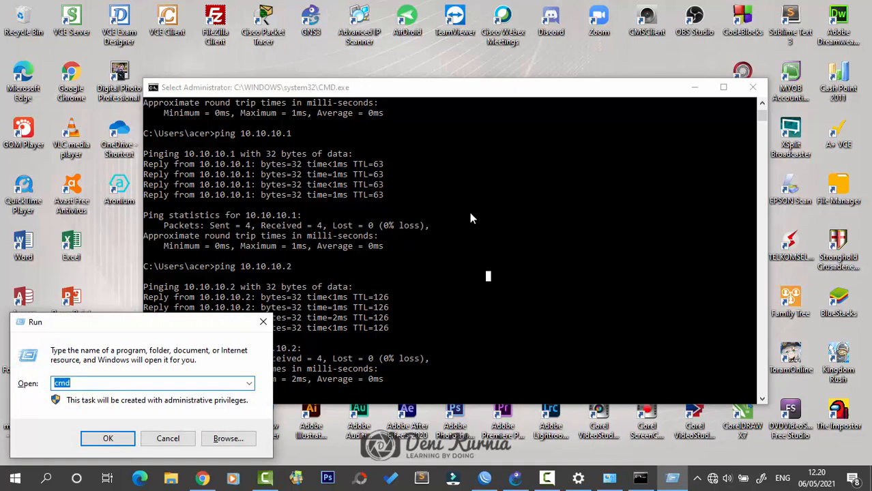
text(10.1)
key(BackSpace)
key(BackSpace)
key(BackSpace)
key(BackSpace)
text(\\)
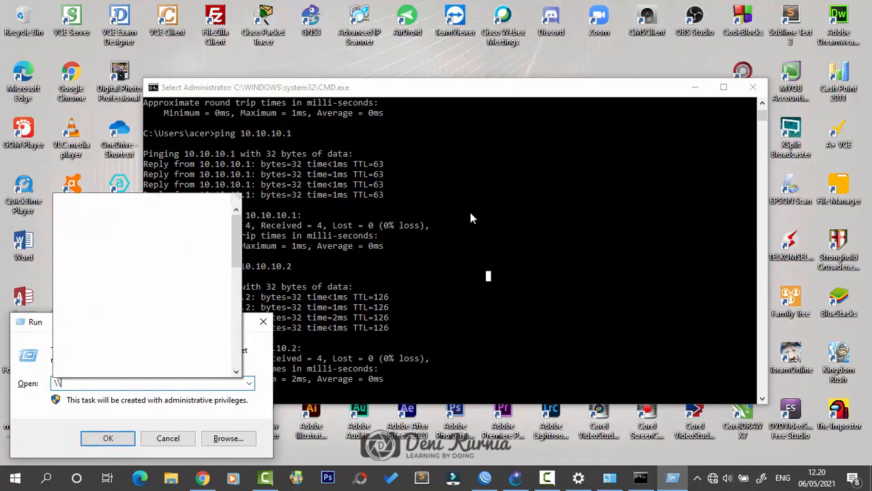
text(10.1)
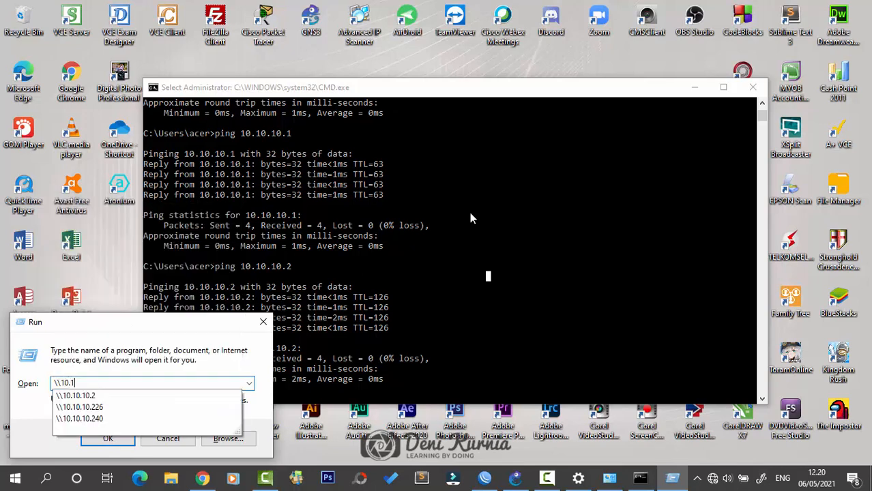
text(0.10.2)
key(Down)
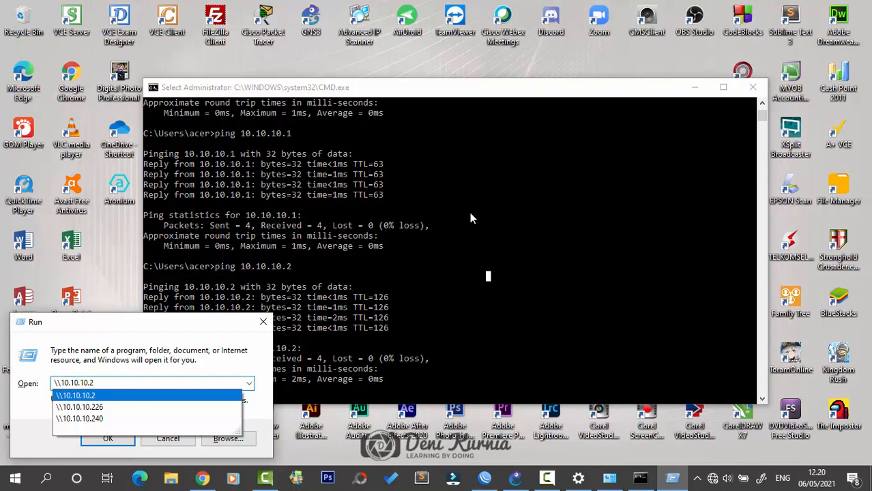
key(Return)
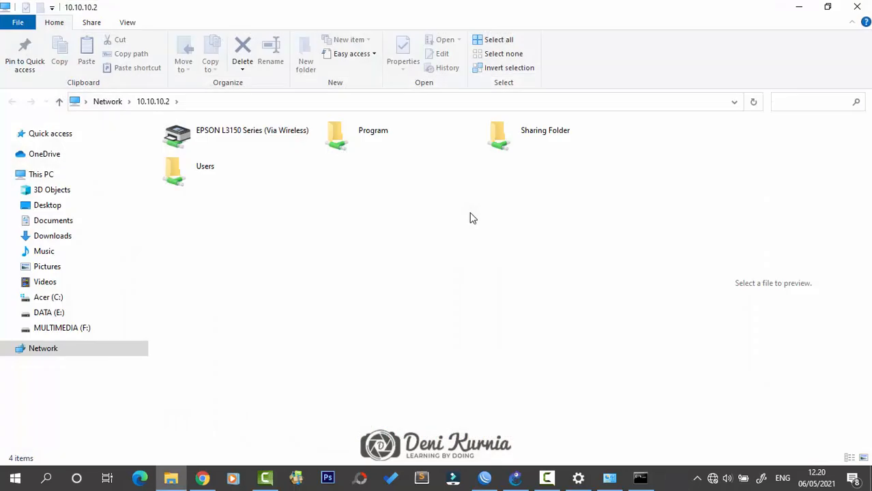
double_click(235, 176)
double_click(219, 170)
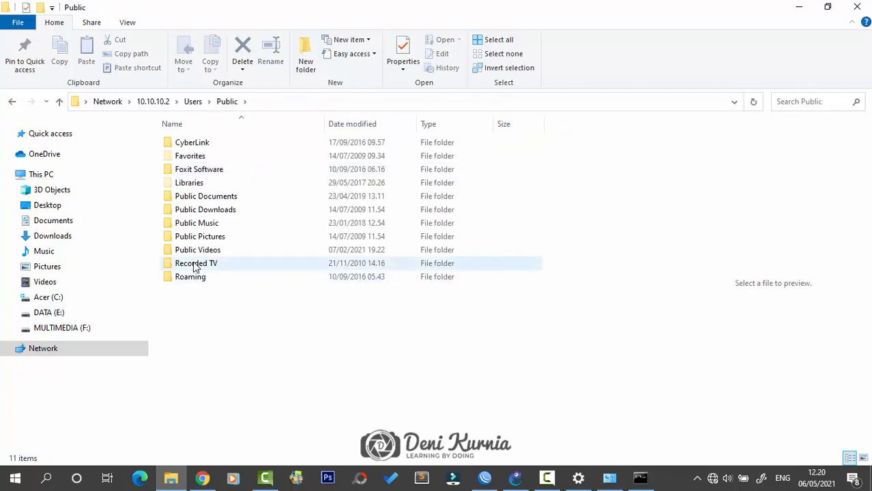
- Try to open the Public Videos folder on LAPTOP-1's share, dismiss the security warning, and close the file window
double_click(196, 263)
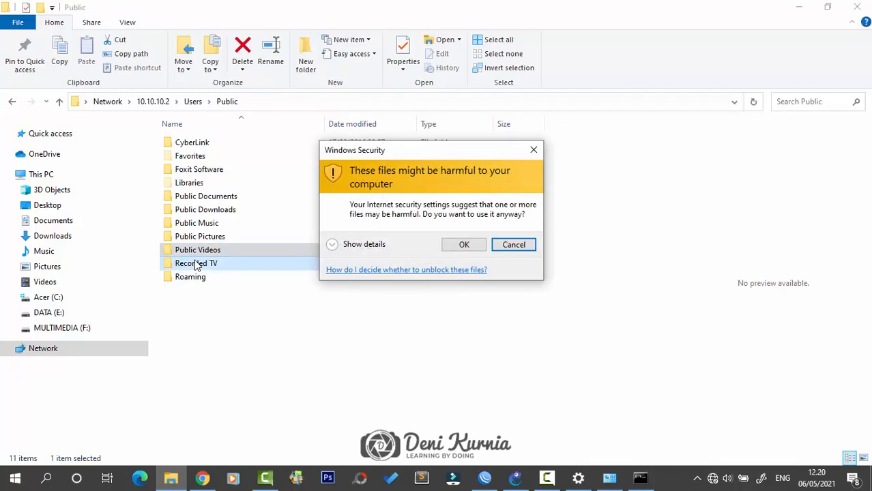
key(Escape)
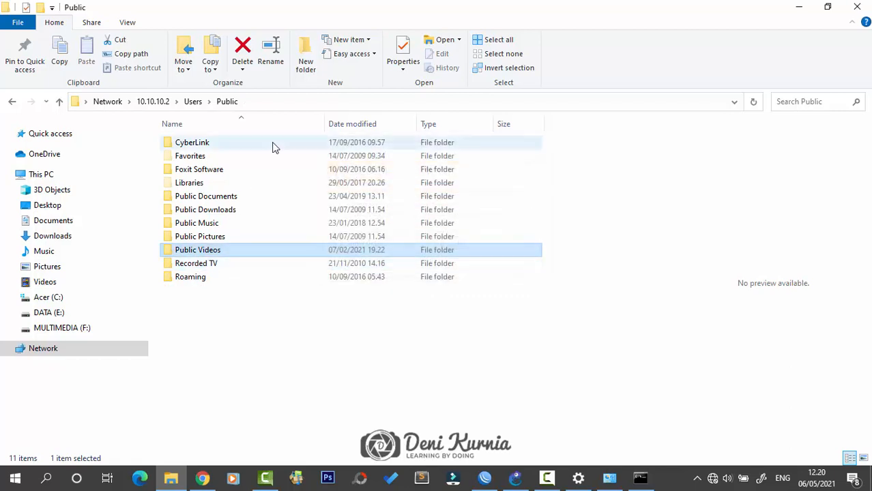
click(857, 8)
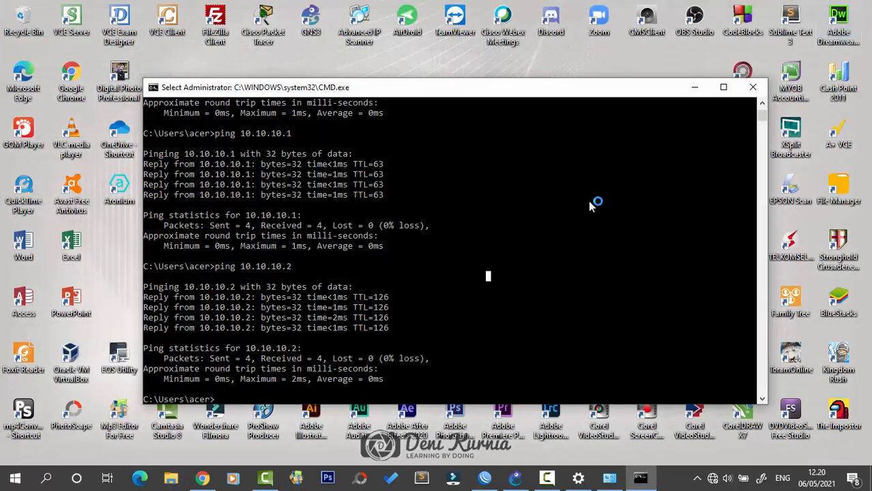
- Switch to GNS3 and add a text note below ROUTER-1 with the heading ROUTES
click(515, 478)
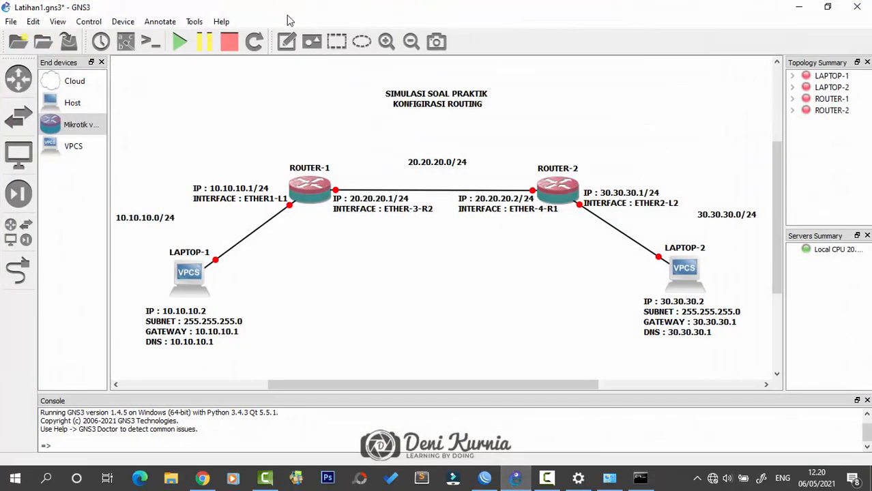
click(287, 43)
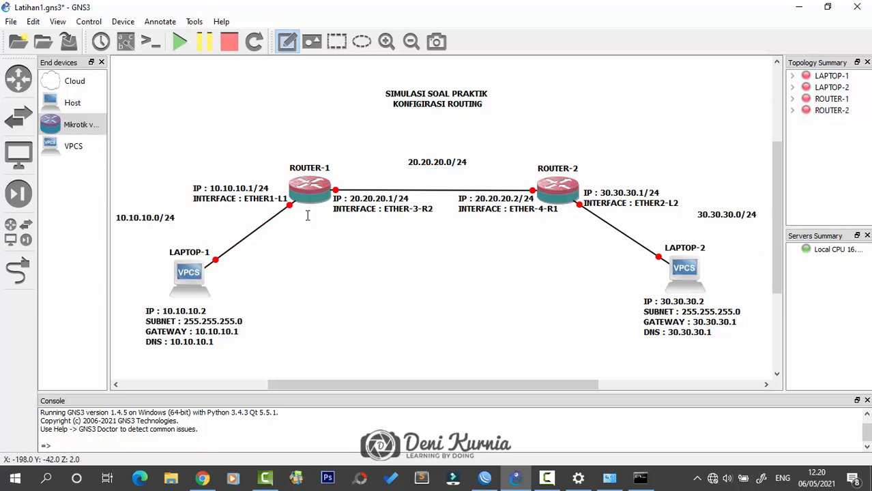
click(298, 233)
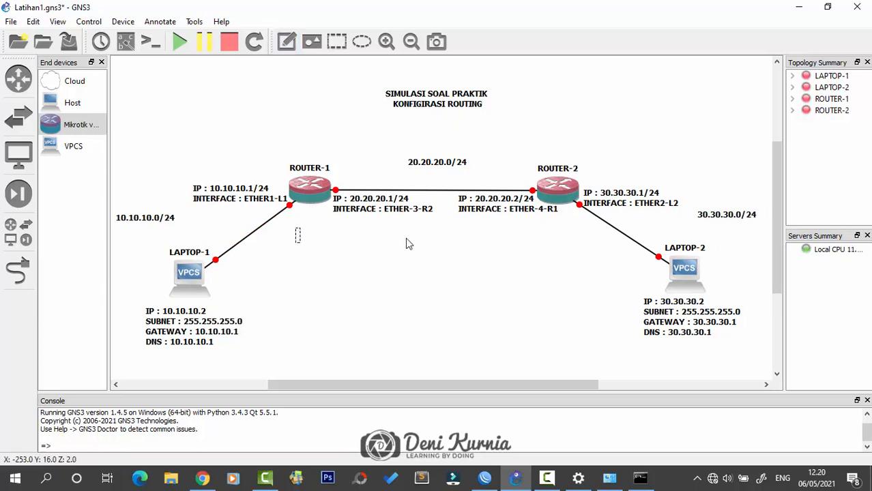
text(route)
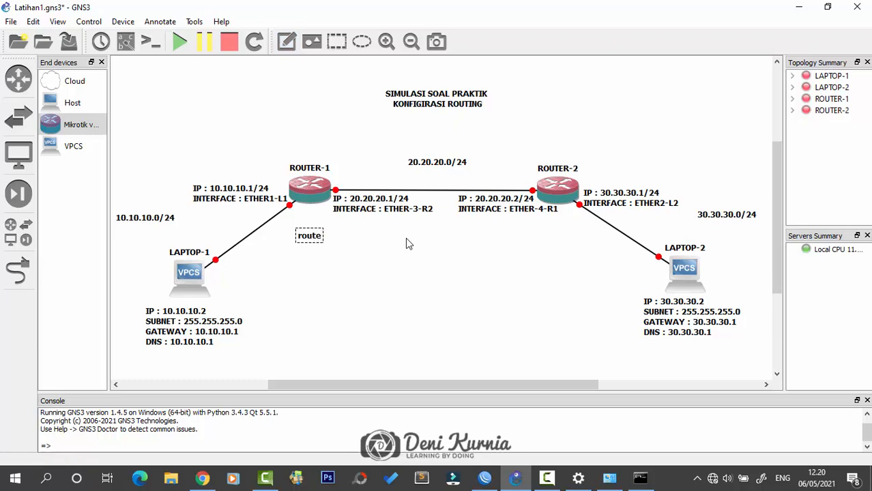
key(BackSpace)
key(BackSpace)
key(BackSpace)
key(BackSpace)
key(BackSpace)
text(ROUTES)
key(Return)
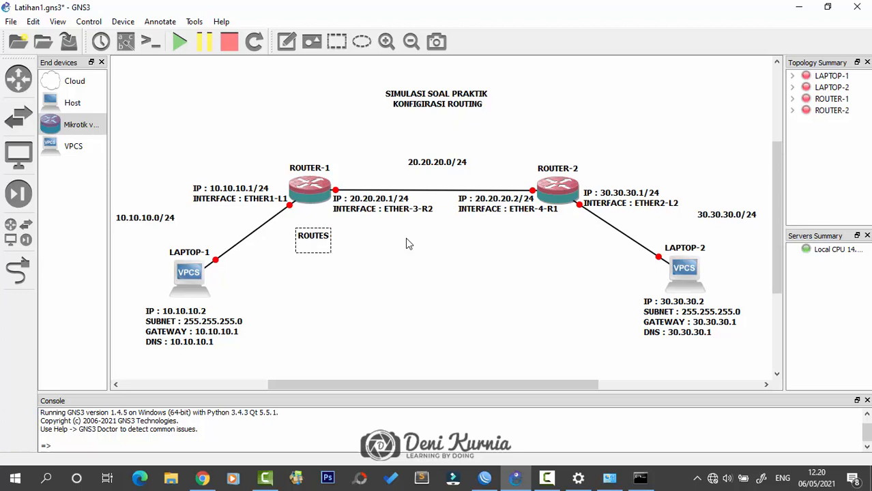
- Add the line "DST. ADDRESS : 30.30.30.0/24" under the ROUTES heading of ROUTER-1's note
text(DST. ADDRESS :)
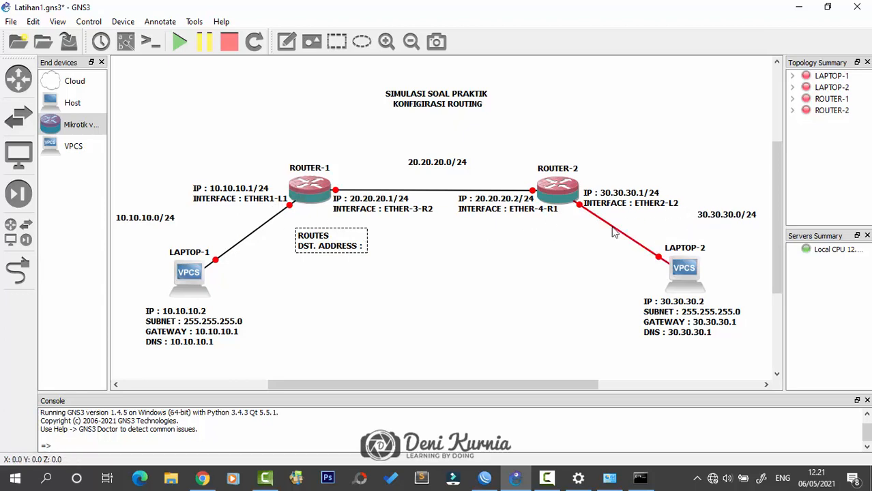
text(3)
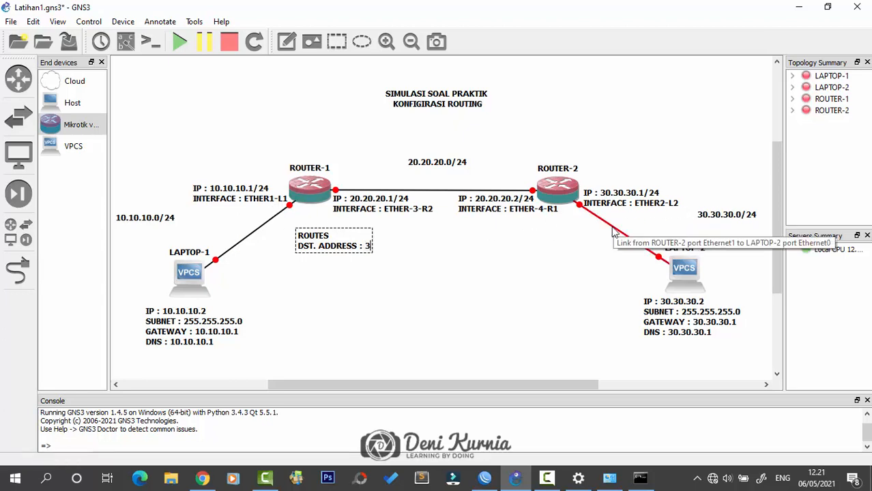
text(0.30.3-0)
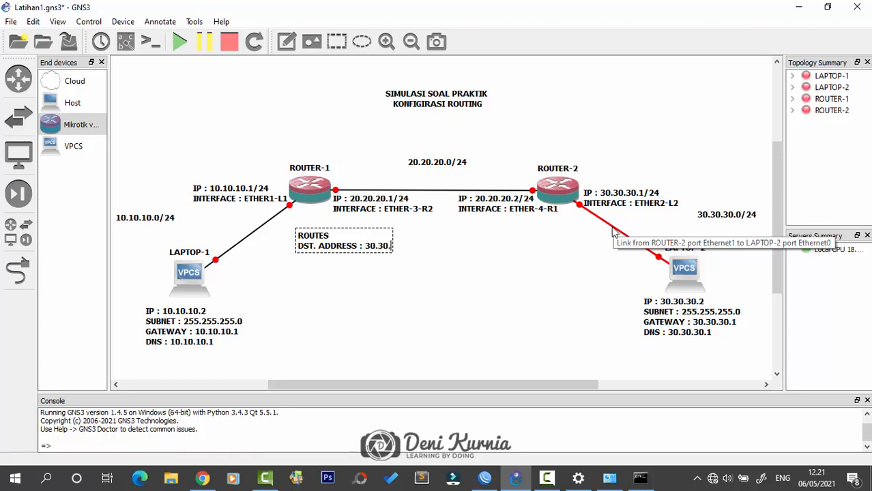
key(BackSpace)
key(BackSpace)
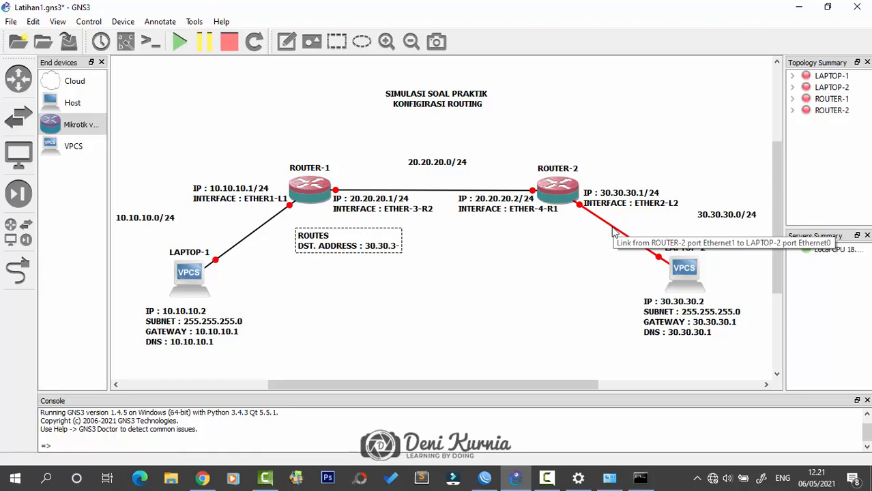
text(0/24)
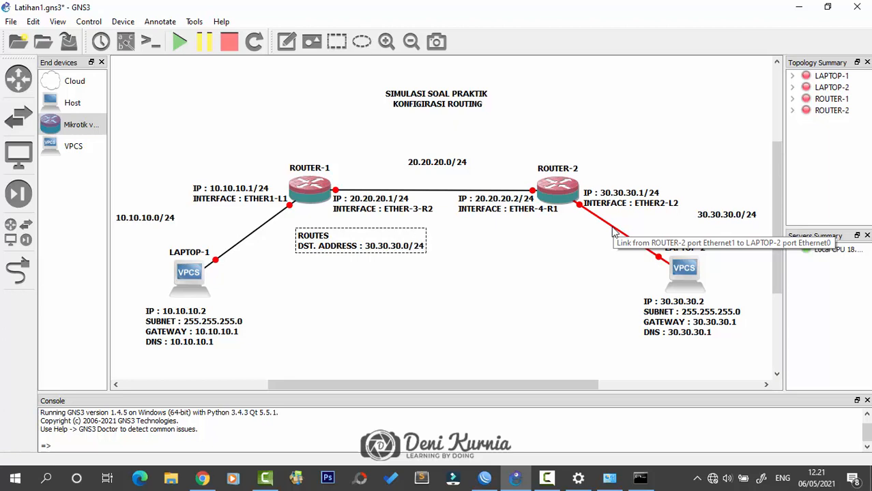
- Add the line "GATEWAY : 20.20.20.2" to ROUTER-1's routes note and finish editing it
key(Return)
text(GATR)
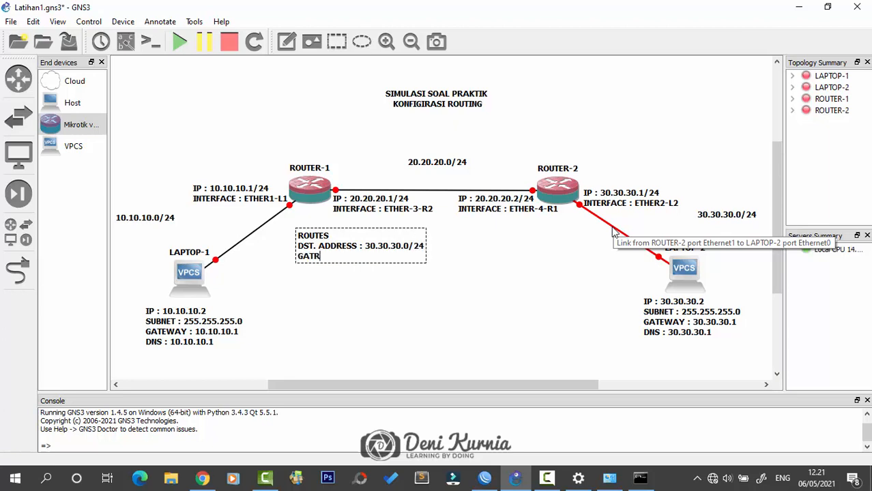
key(BackSpace)
text(EWA)
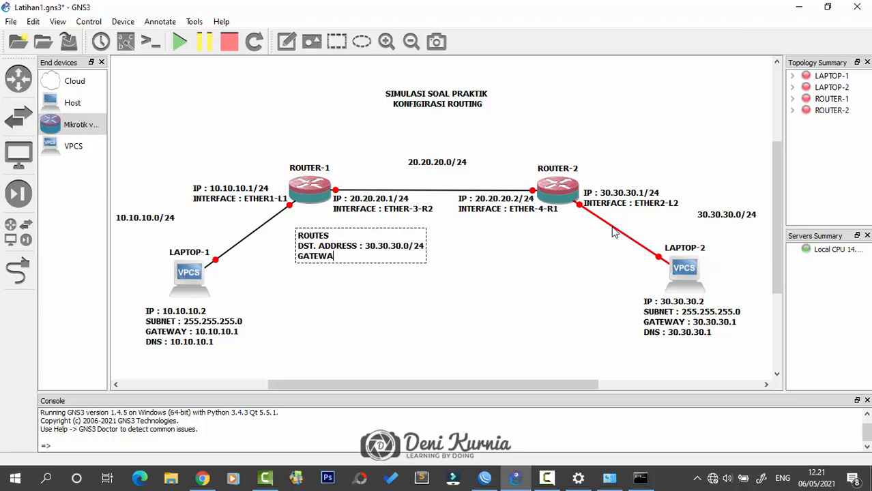
text(Y :)
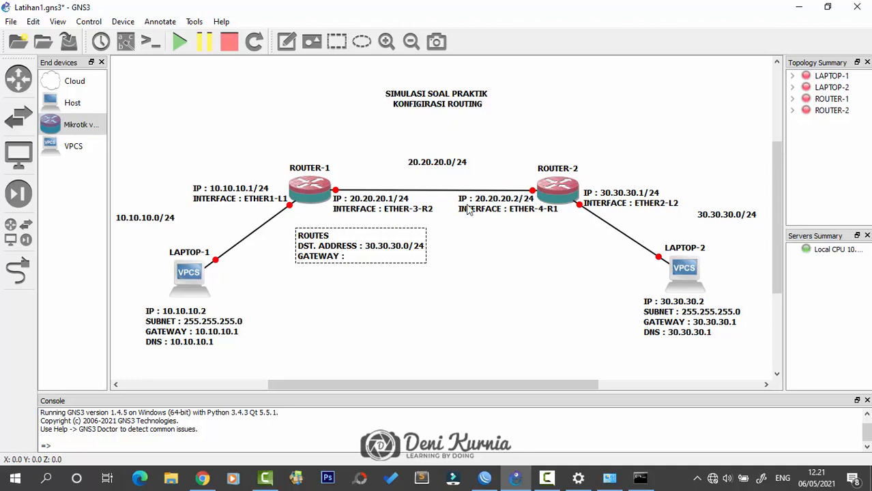
text(20)
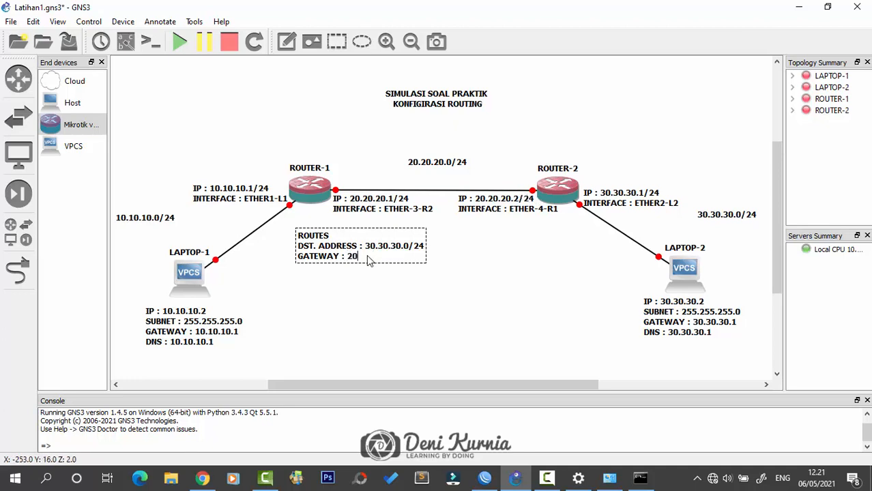
text(.20)
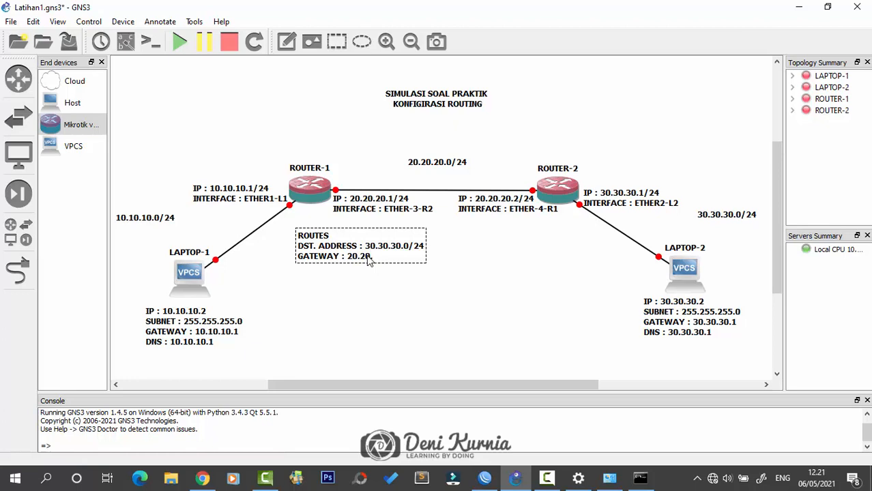
text(.20.1)
key(BackSpace)
text(20.2)
click(438, 274)
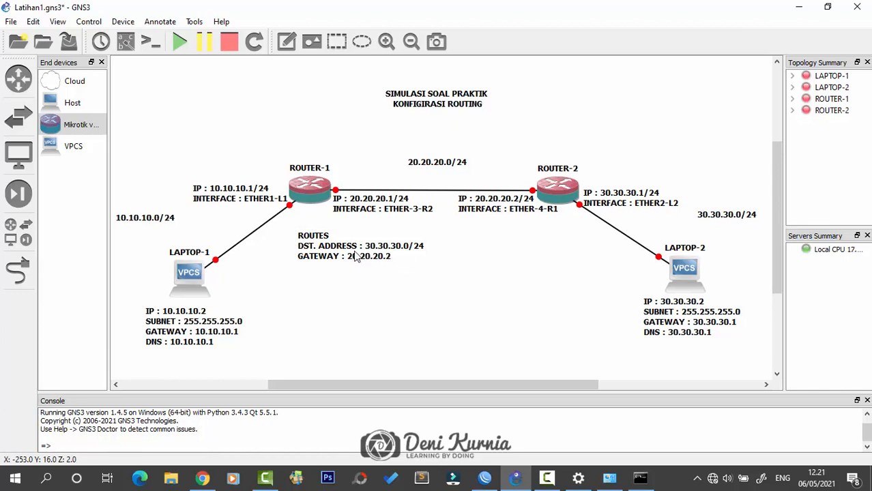
- Duplicate ROUTER-1's routes note and place the copy below ROUTER-2
drag(354, 254, 350, 253)
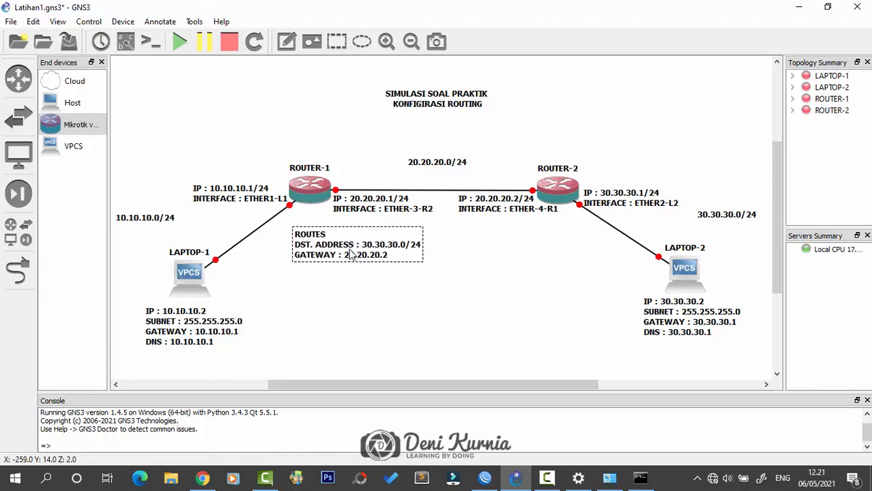
right_click(350, 252)
click(368, 258)
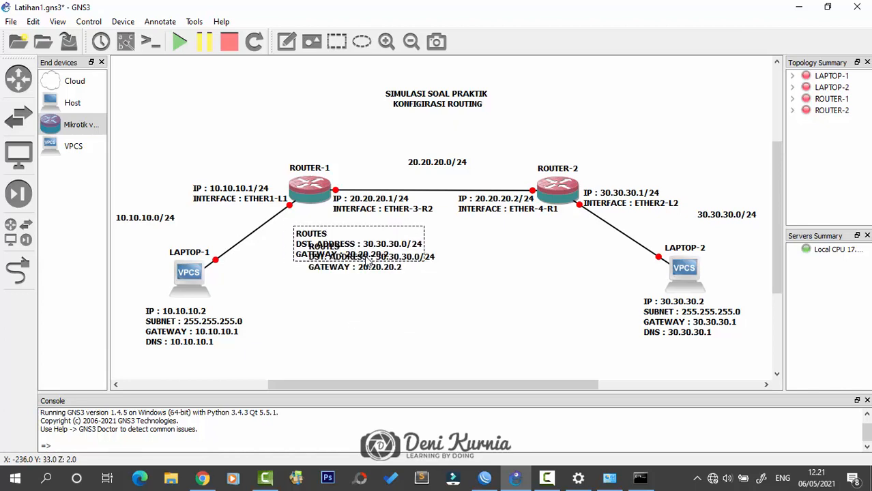
drag(367, 259, 527, 253)
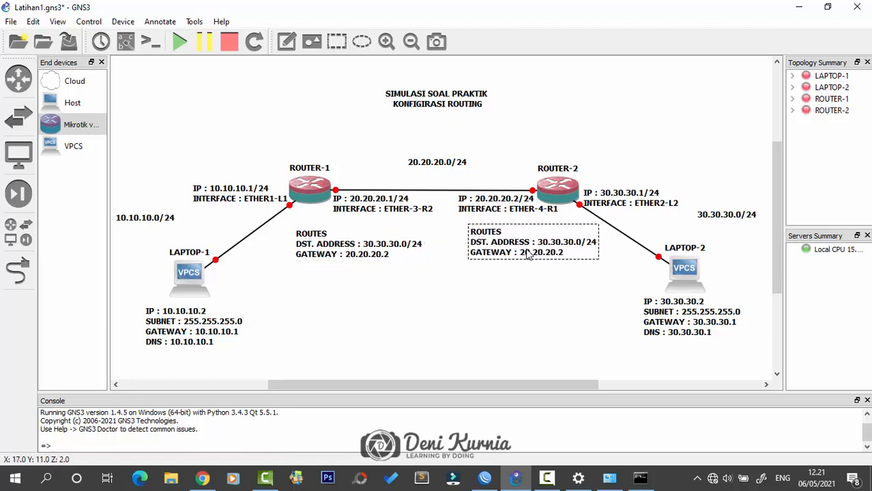
- Change the note headings to ROUTES 1 below ROUTER-1 and ROUTES 2 below ROUTER-2
double_click(333, 235)
click(334, 236)
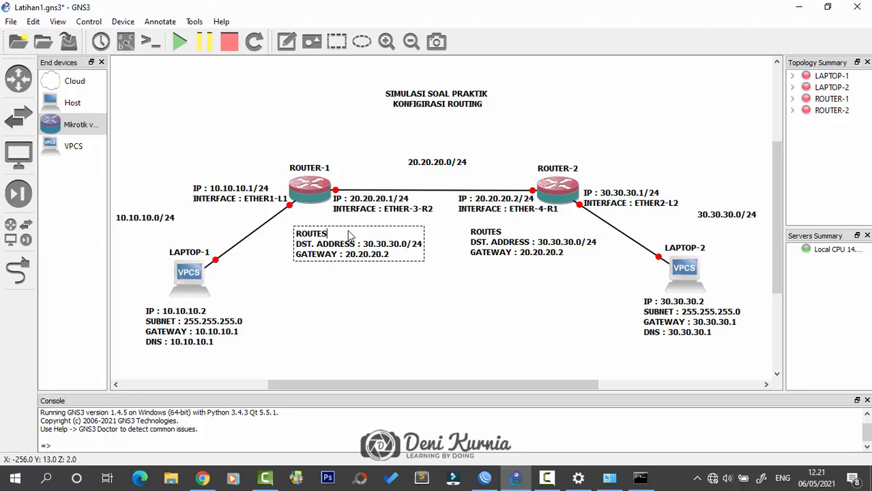
text(1)
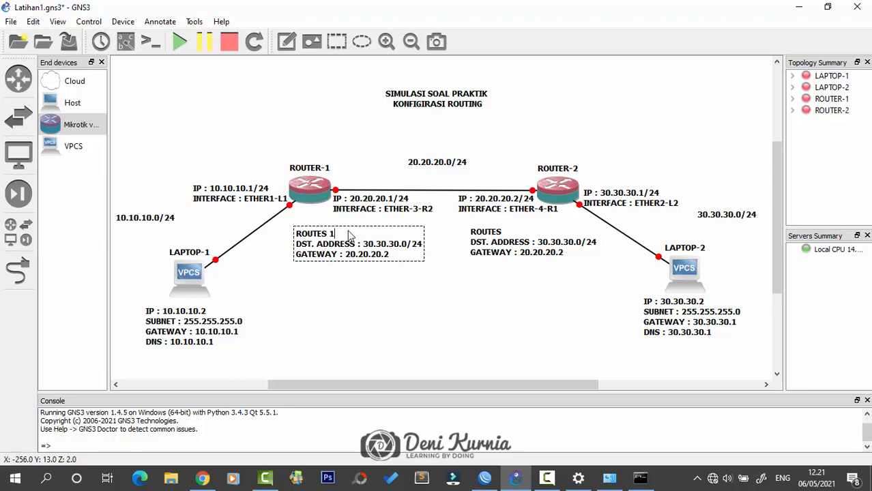
double_click(520, 238)
click(520, 238)
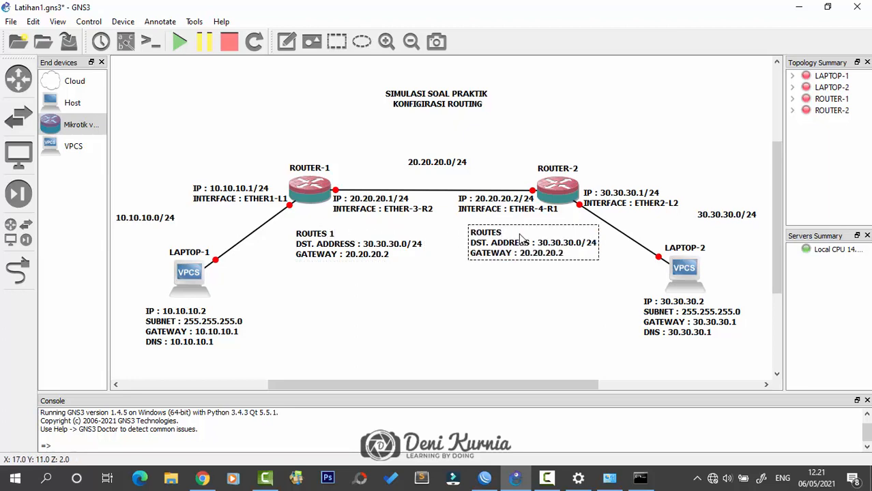
text(2)
- In ROUTER-2's note, set the destination address to 10.10.10.0/24 and the gateway to 20.20.20.1
key(BackSpace)
text(1)
key(Delete)
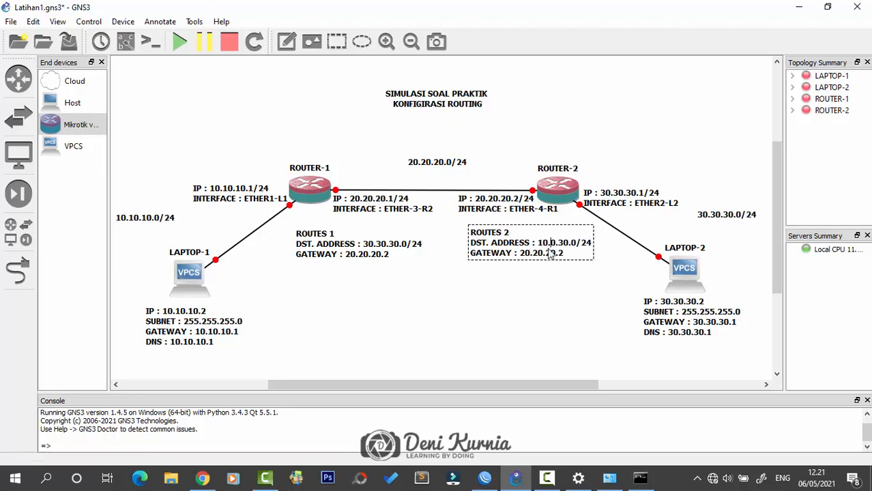
text(1)
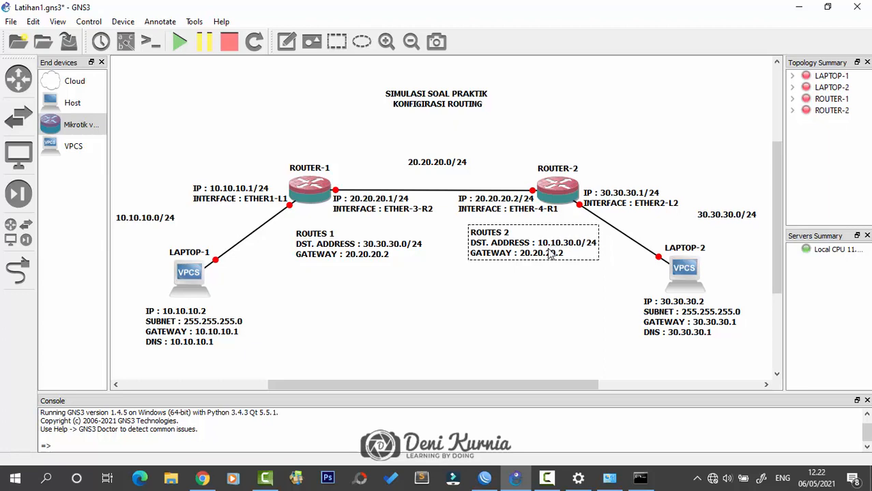
key(Delete)
text(1)
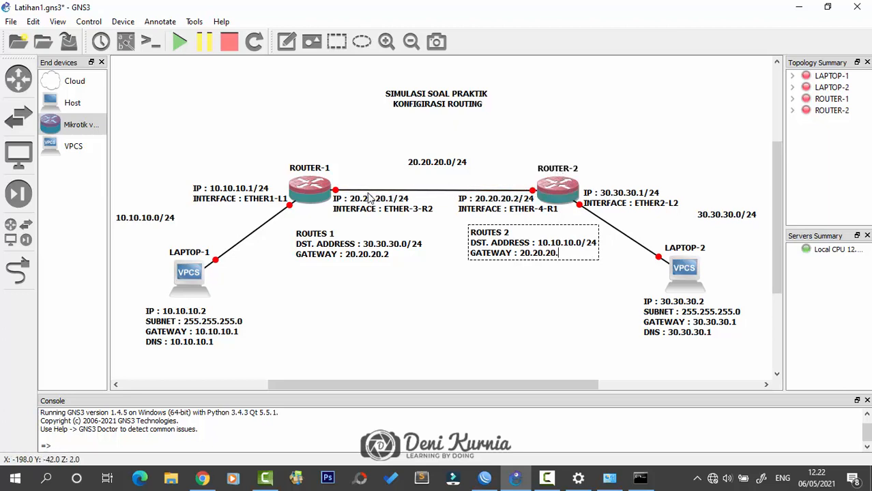
text(1)
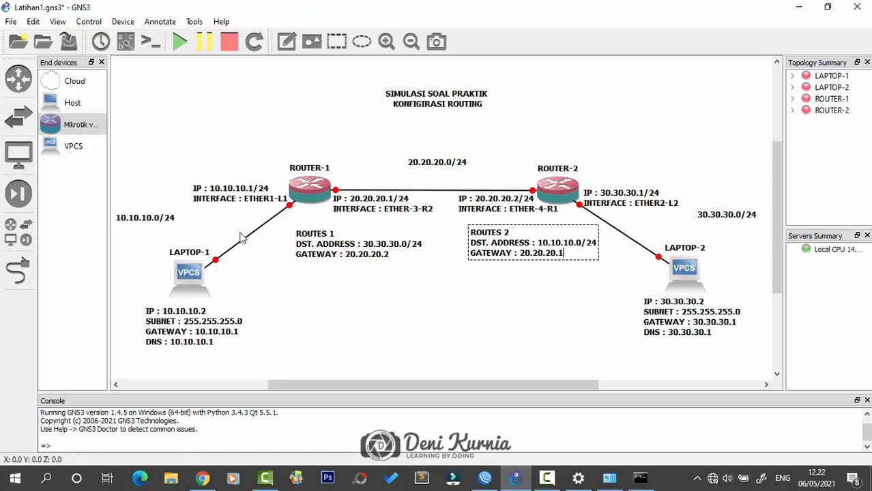
click(463, 321)
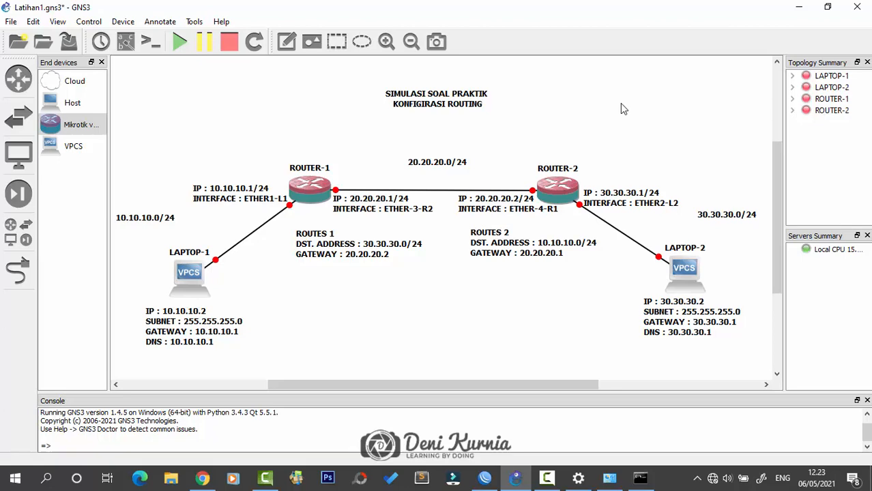
- Minimize the GNS3 and command prompt windows to show the desktop, and bring up the screen recorder's controls
click(802, 9)
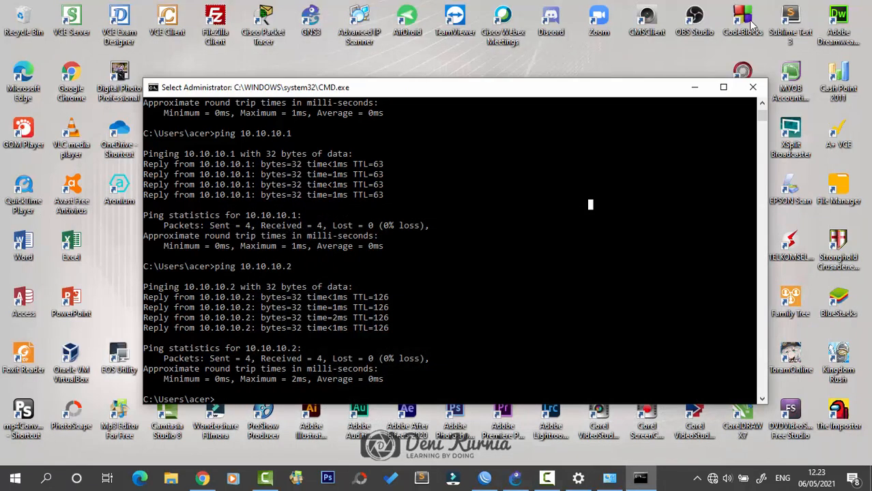
click(682, 88)
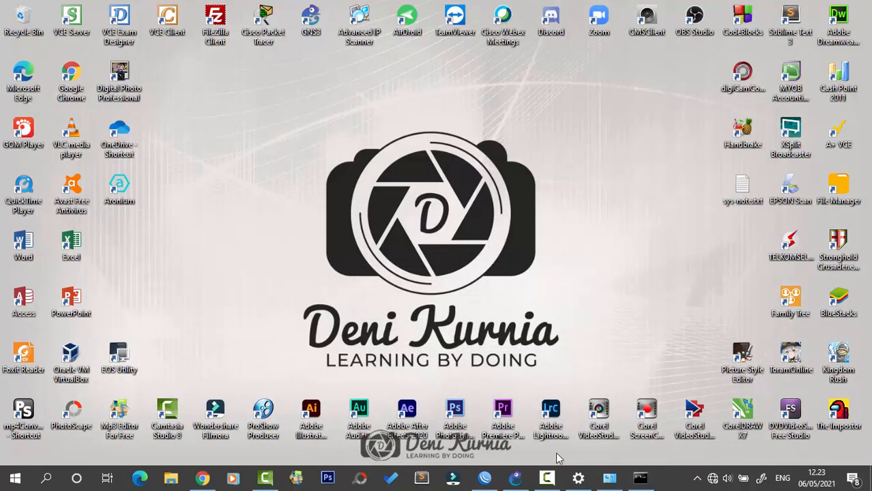
click(544, 481)
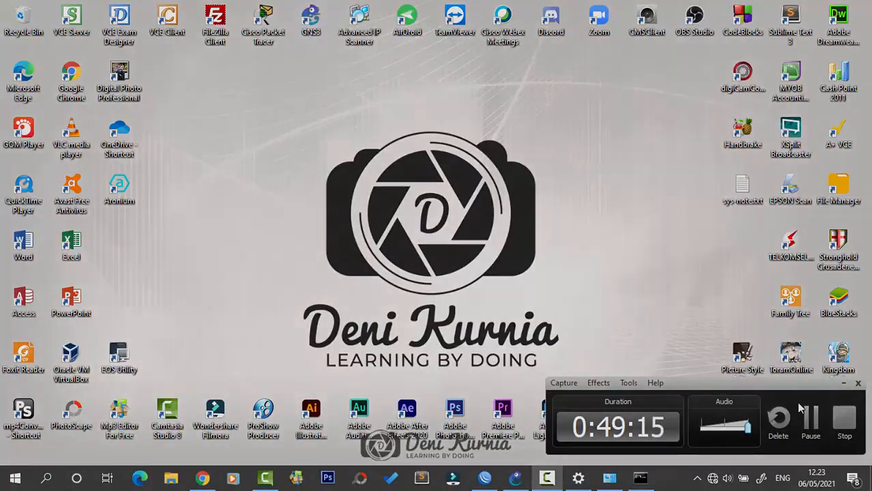